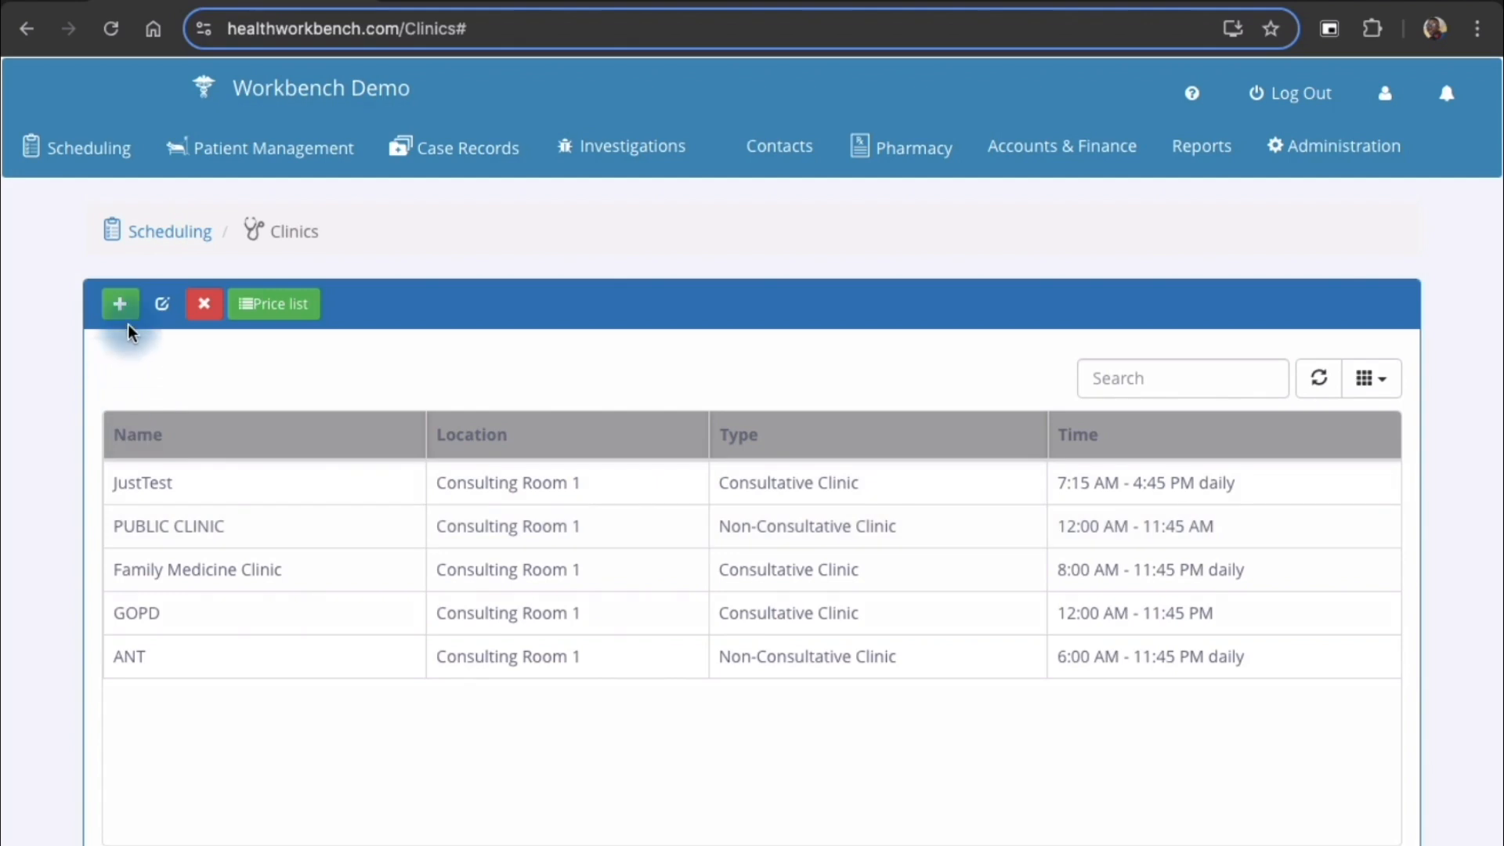
Step: Start a new clinic record named FAMILY CLINIC and set its ANCPNC value to ANC
{"action": "left_click", "coordinate": [121, 310]}
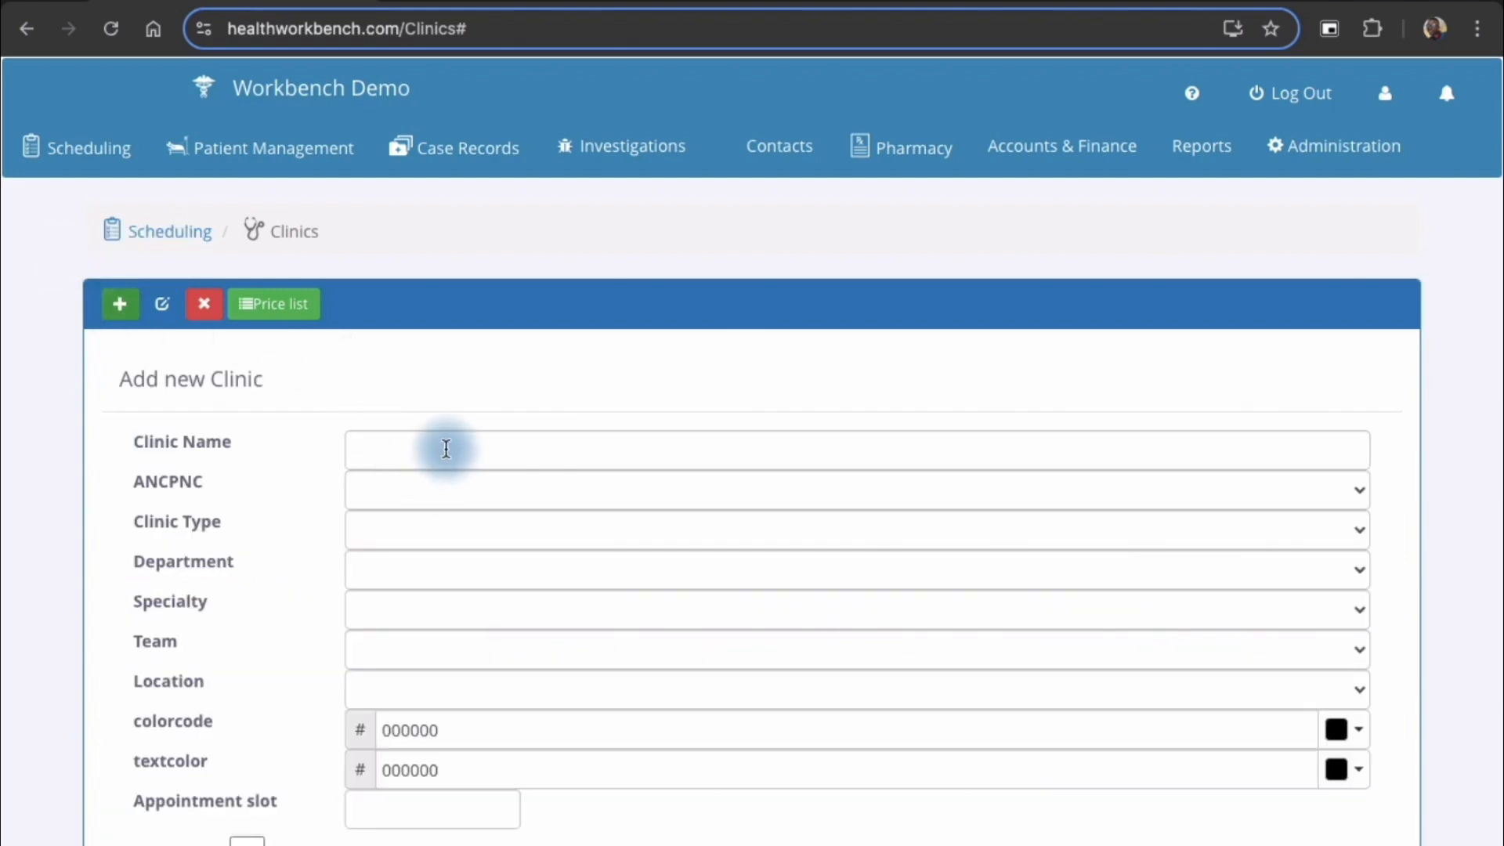
{"action": "left_click", "coordinate": [446, 448]}
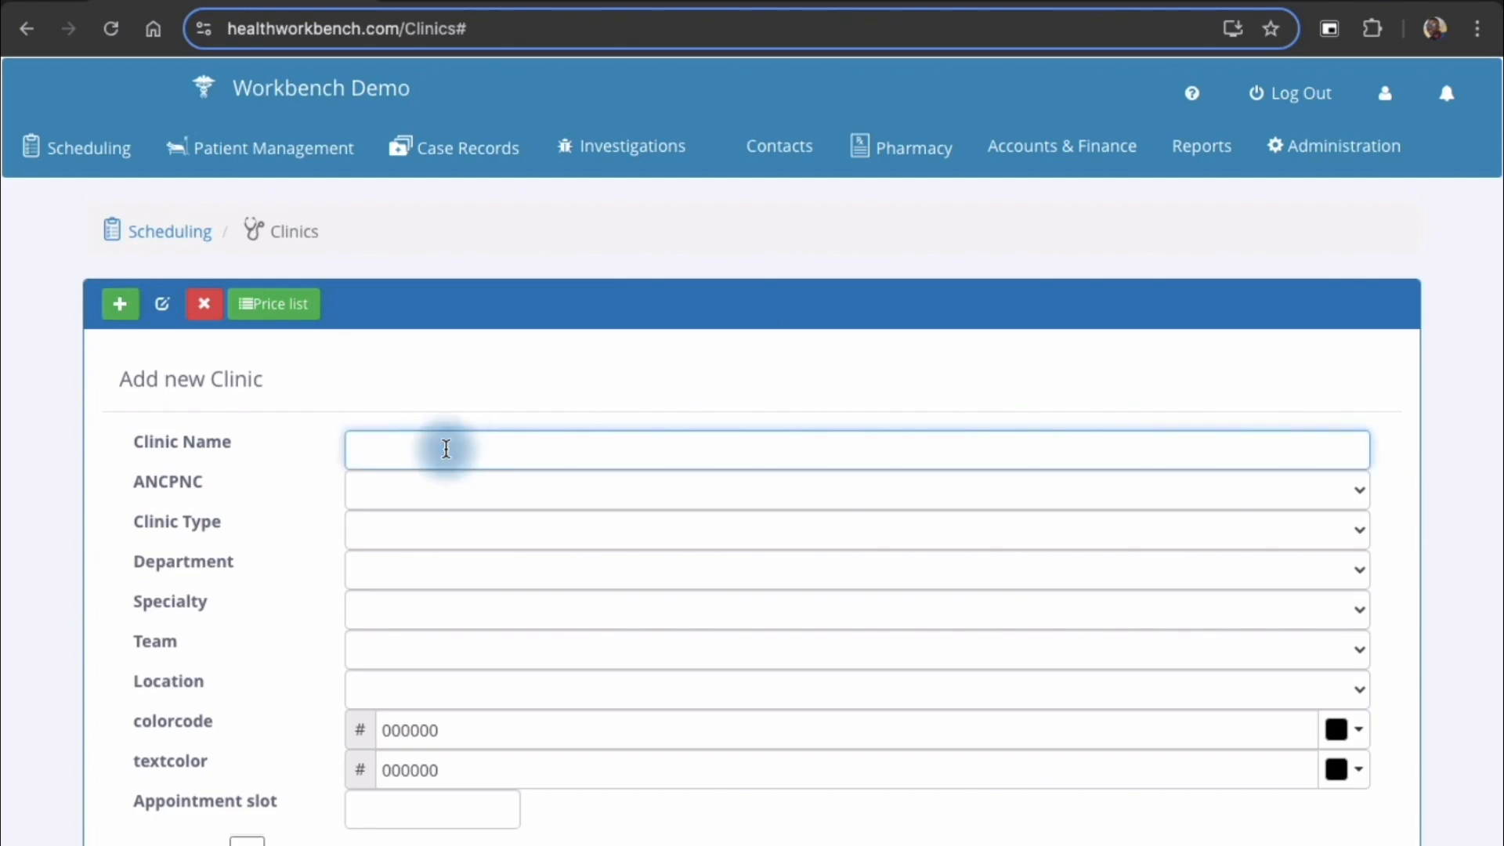
{"action": "type", "text": "FAMIL"}
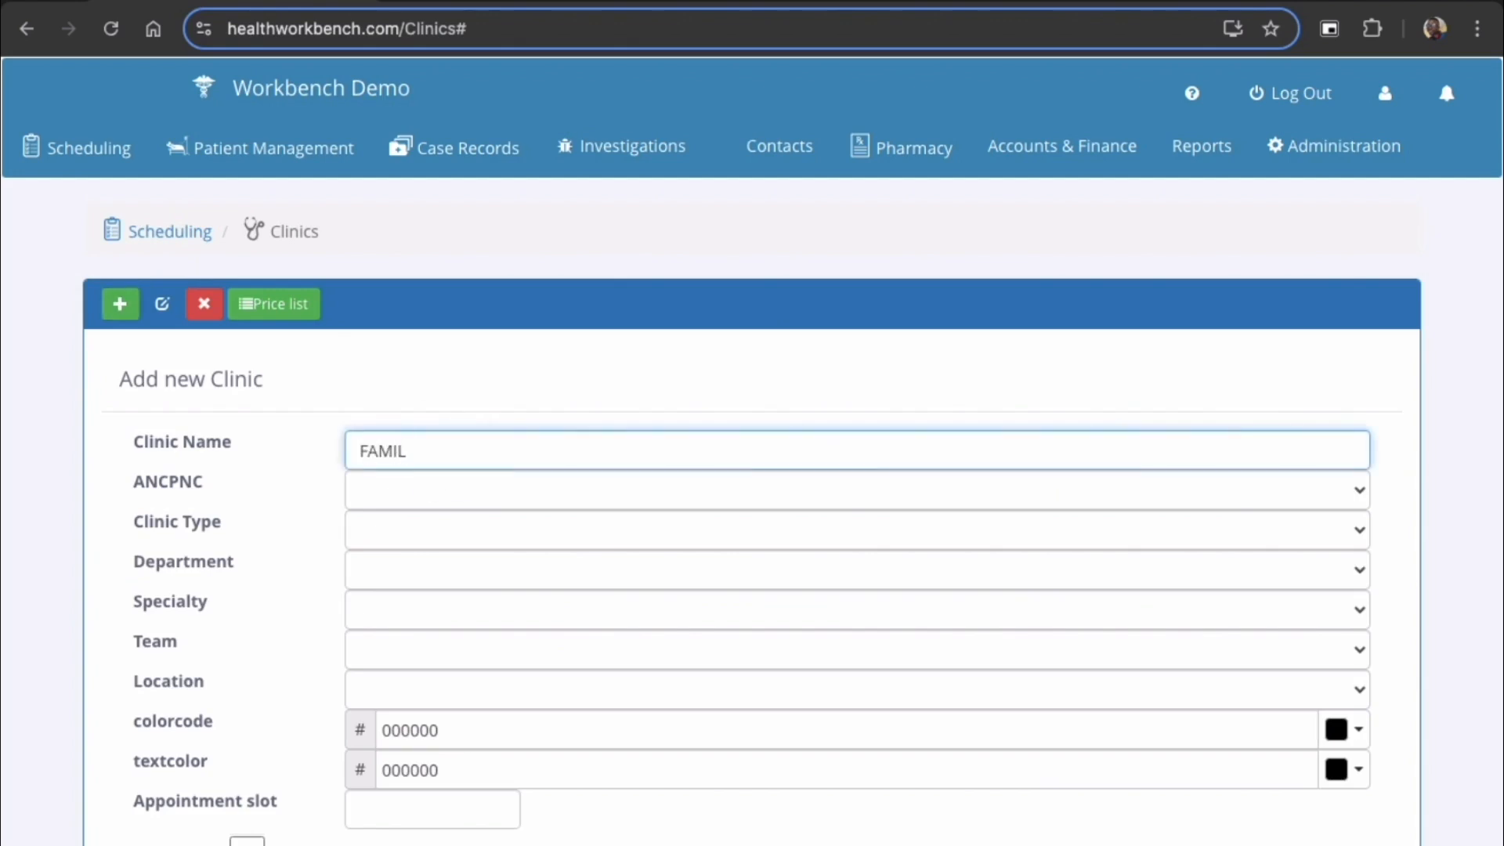
{"action": "type", "text": "Y CLINIC"}
{"action": "left_click", "coordinate": [420, 492]}
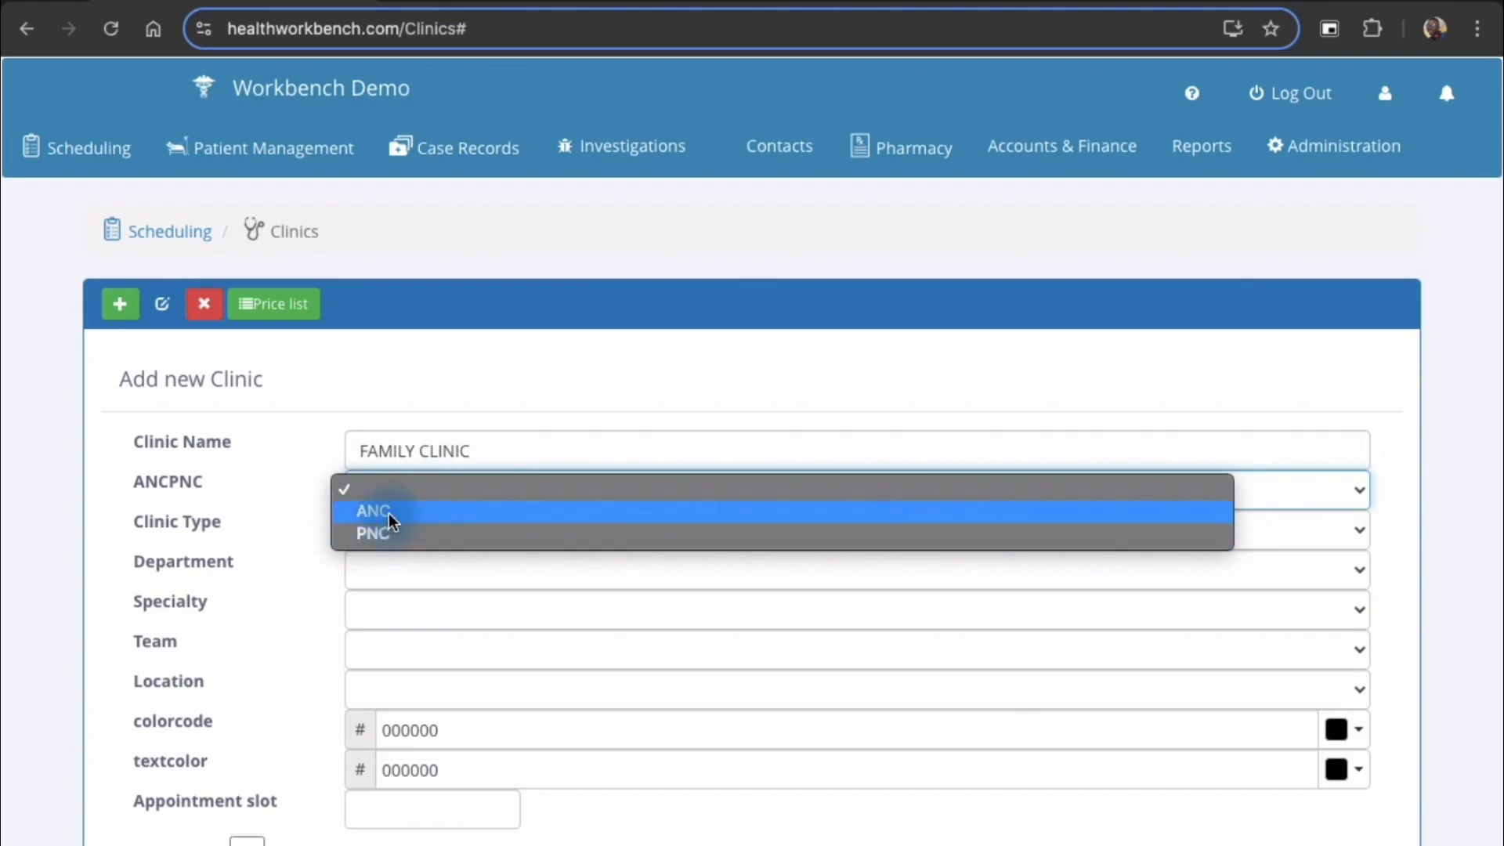
{"action": "left_click", "coordinate": [389, 514]}
Step: Assign the clinic to the Nursing Department, viewing the Clinic Type and Specialty options without choosing any
{"action": "scroll", "coordinate": [388, 514], "scroll_direction": "down", "scroll_amount": 3}
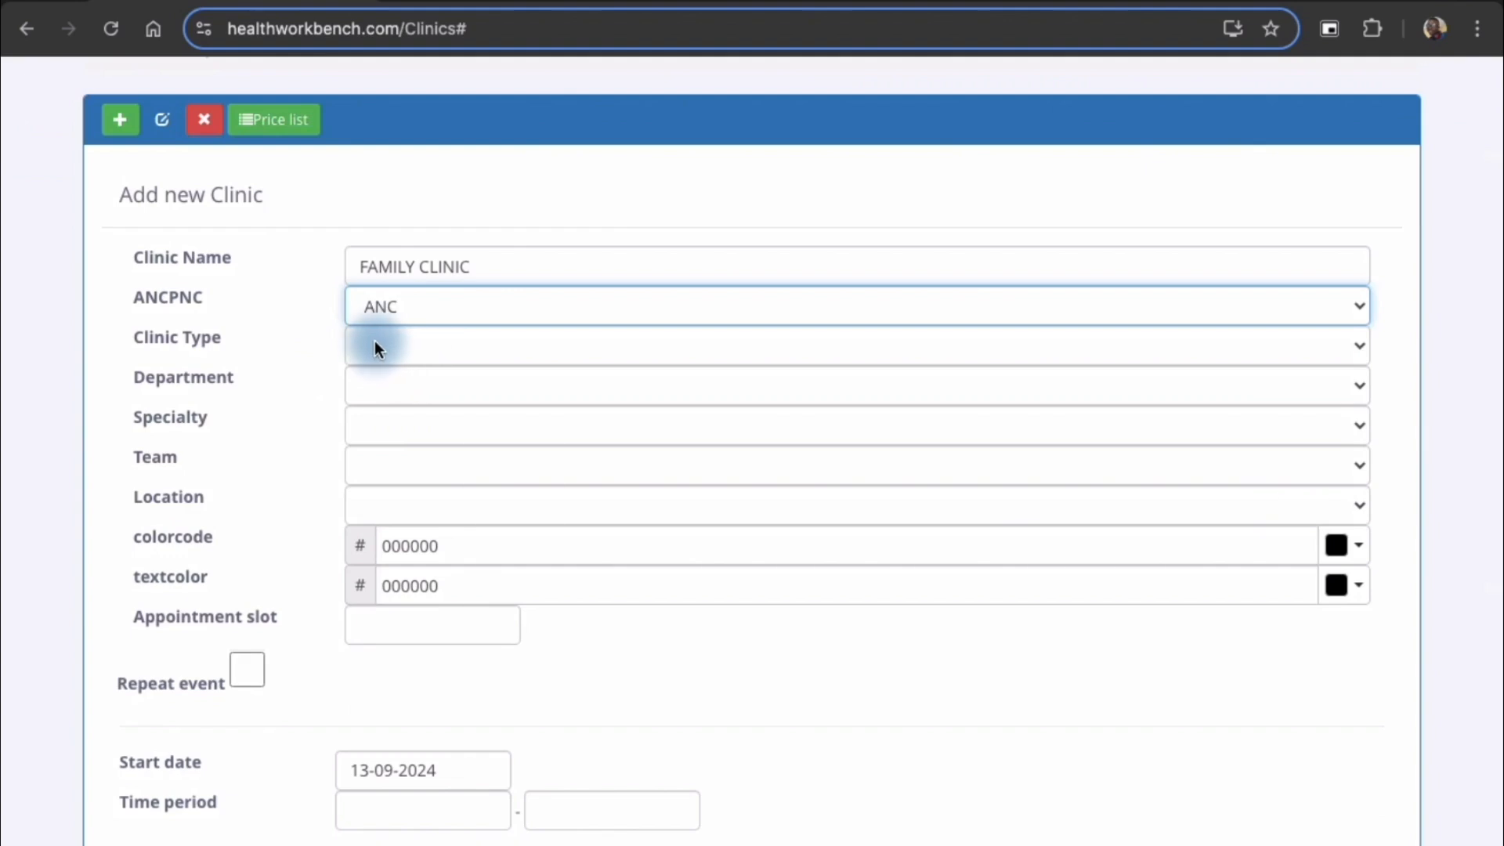
{"action": "left_click", "coordinate": [373, 346]}
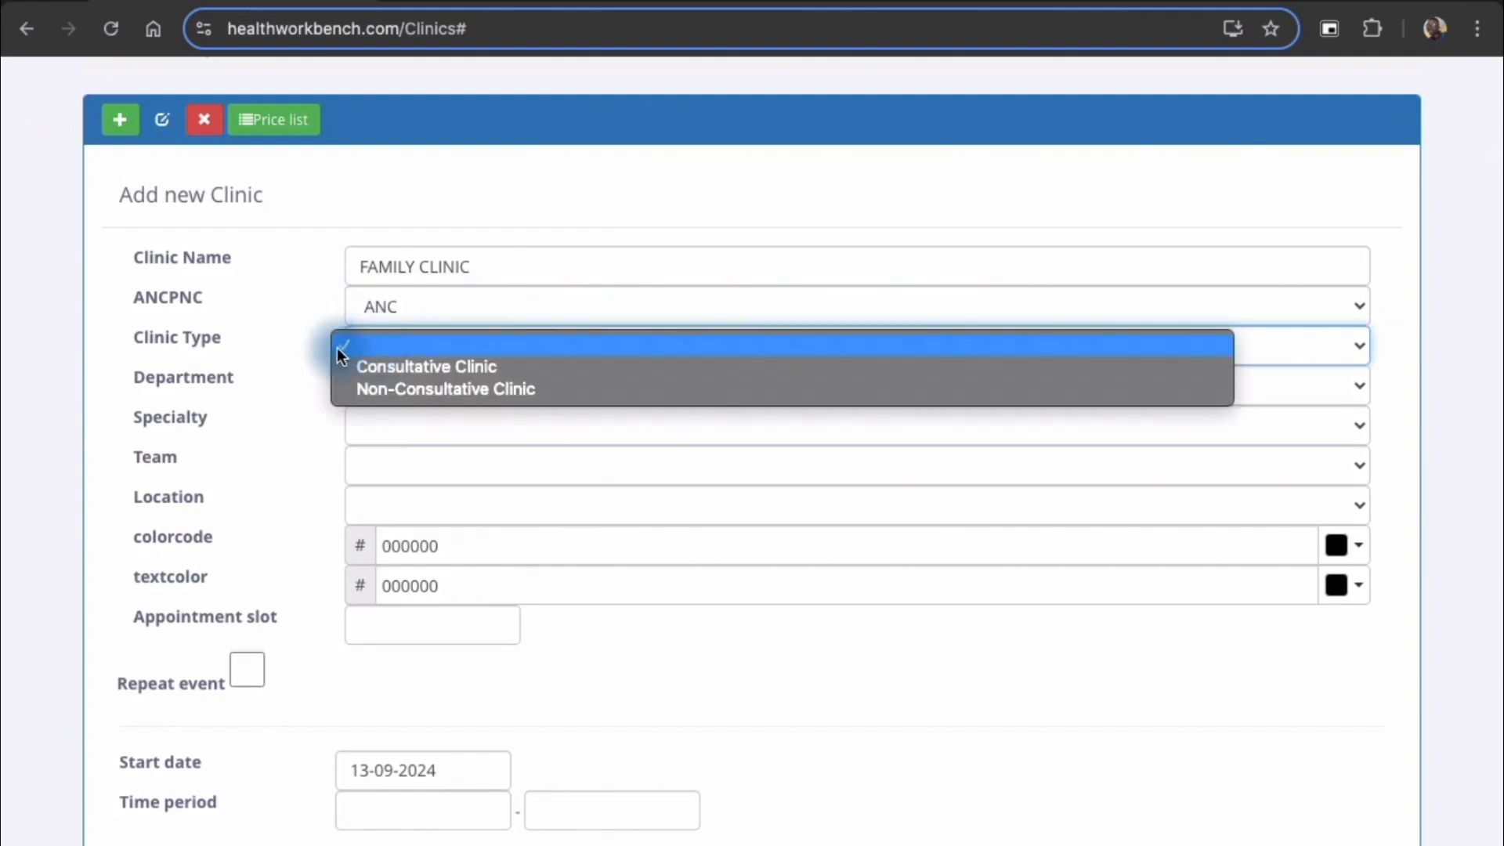
{"action": "left_click", "coordinate": [318, 342]}
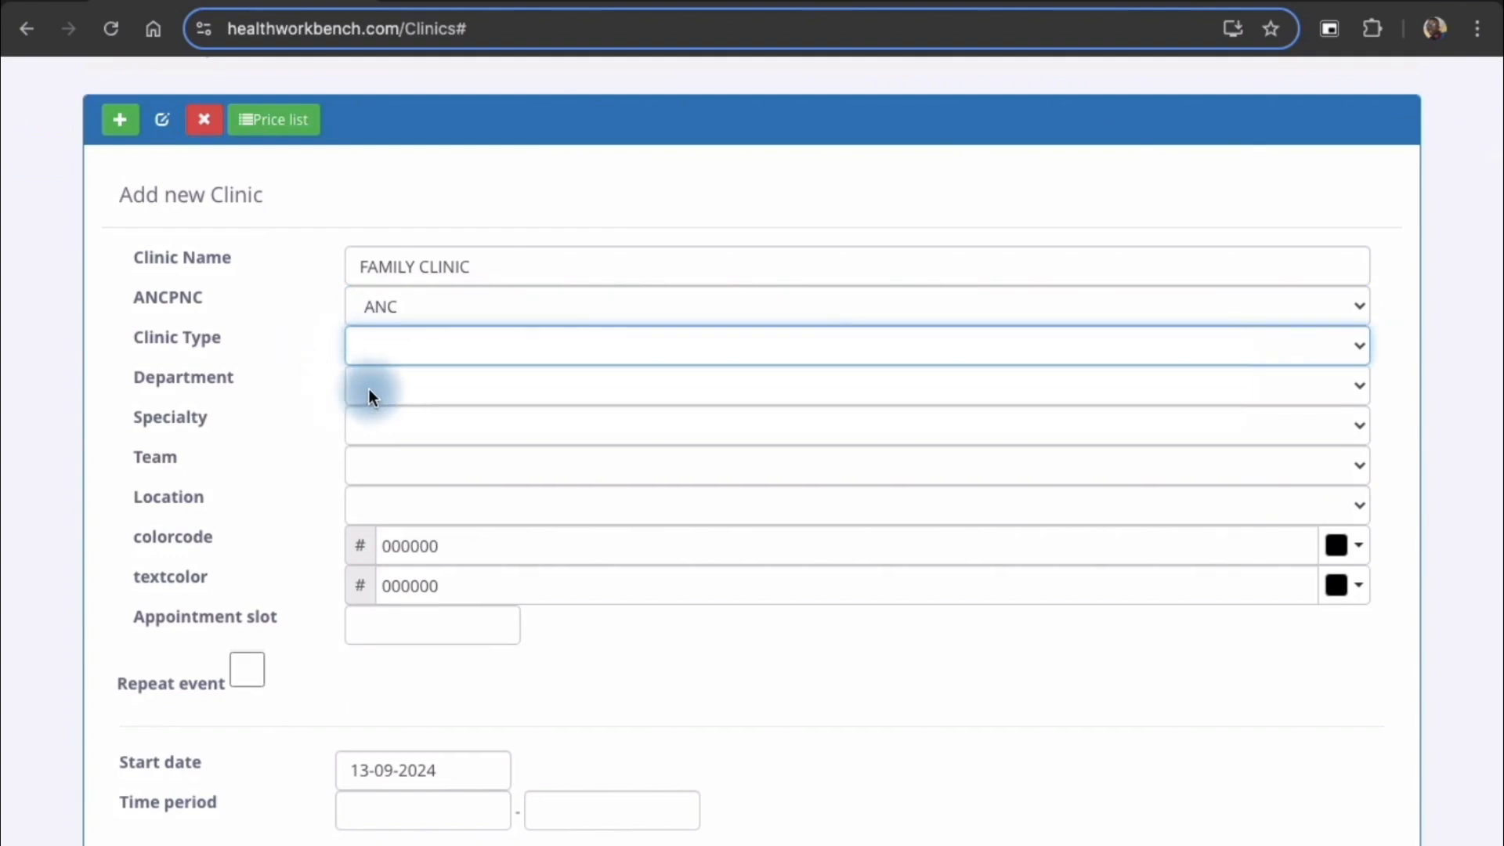
{"action": "left_click", "coordinate": [390, 393]}
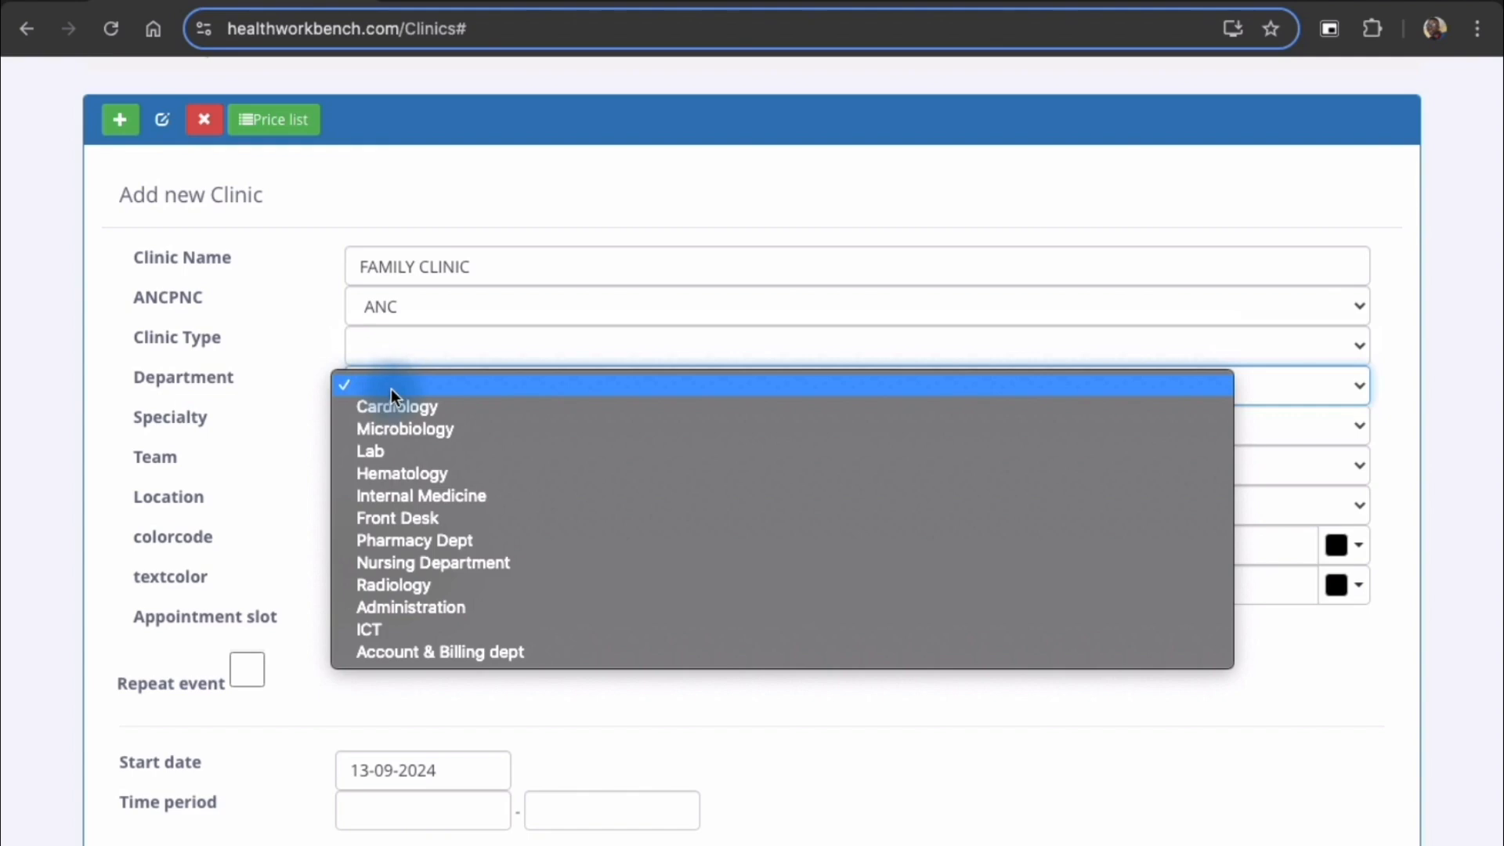
{"action": "left_click", "coordinate": [382, 561]}
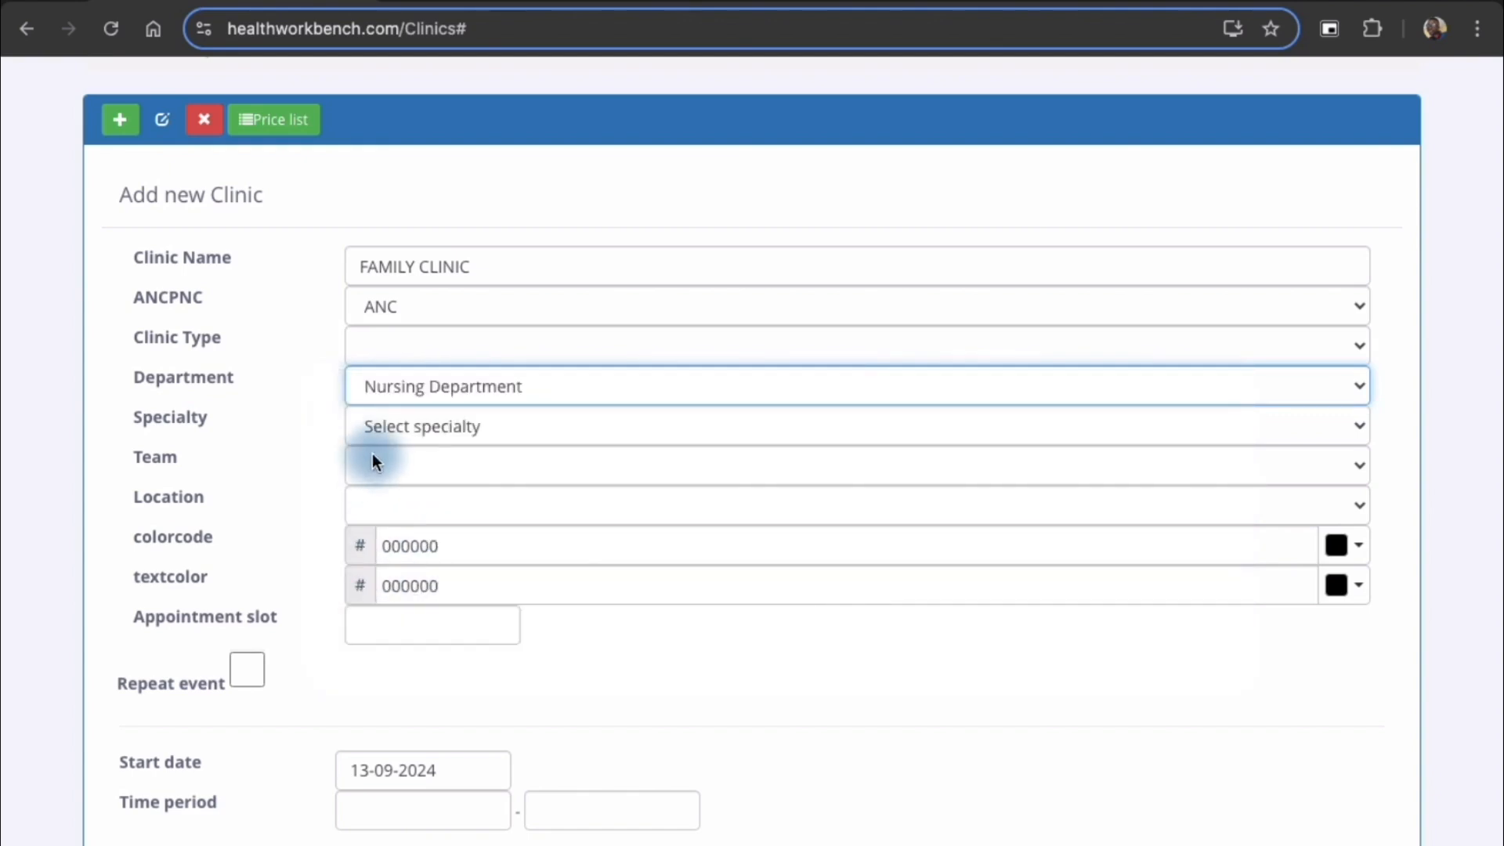
{"action": "left_click", "coordinate": [387, 430]}
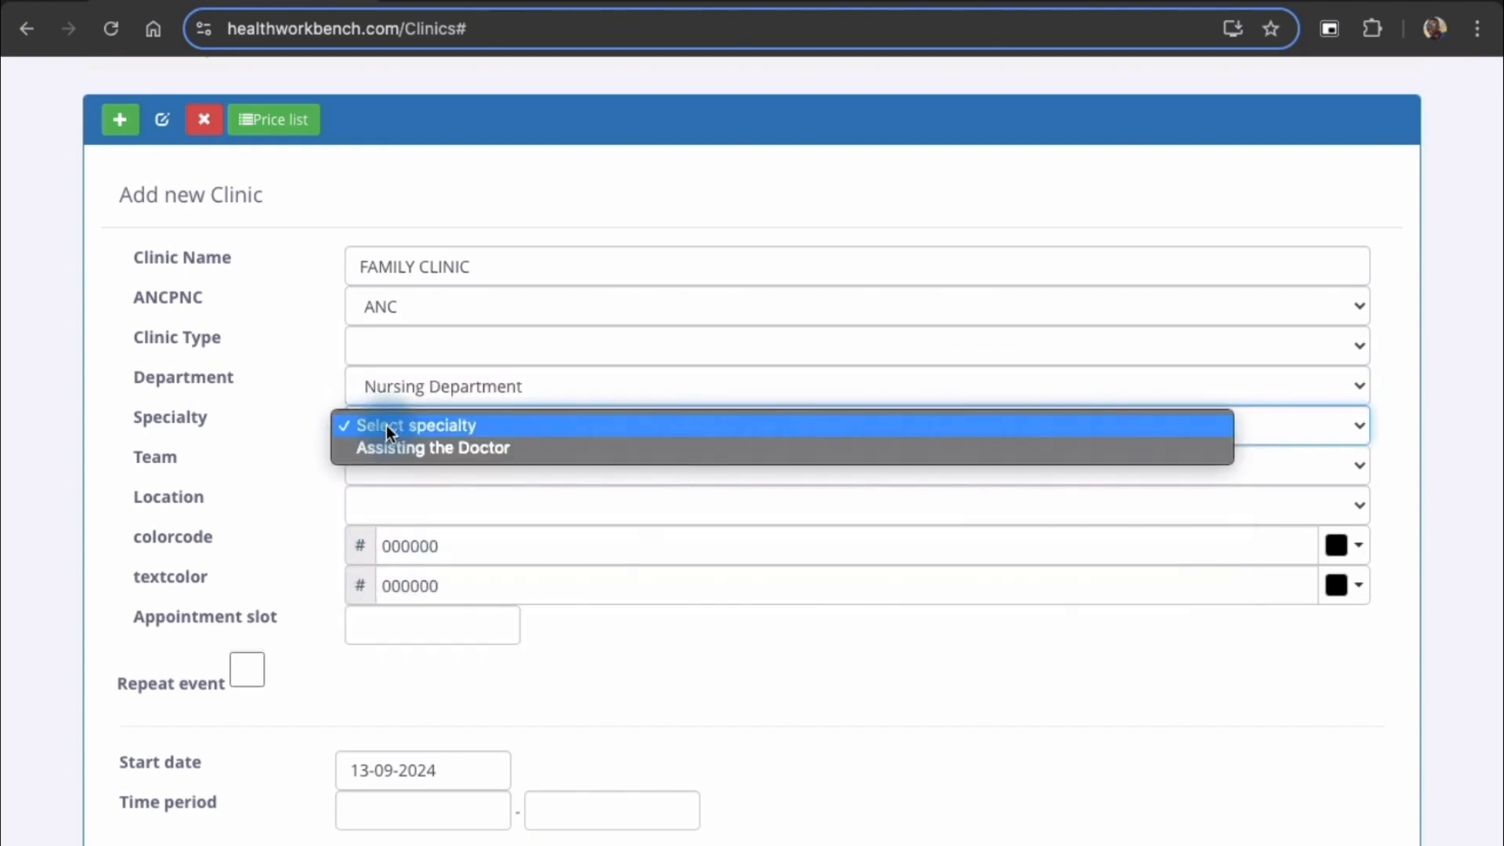
{"action": "left_click", "coordinate": [315, 426]}
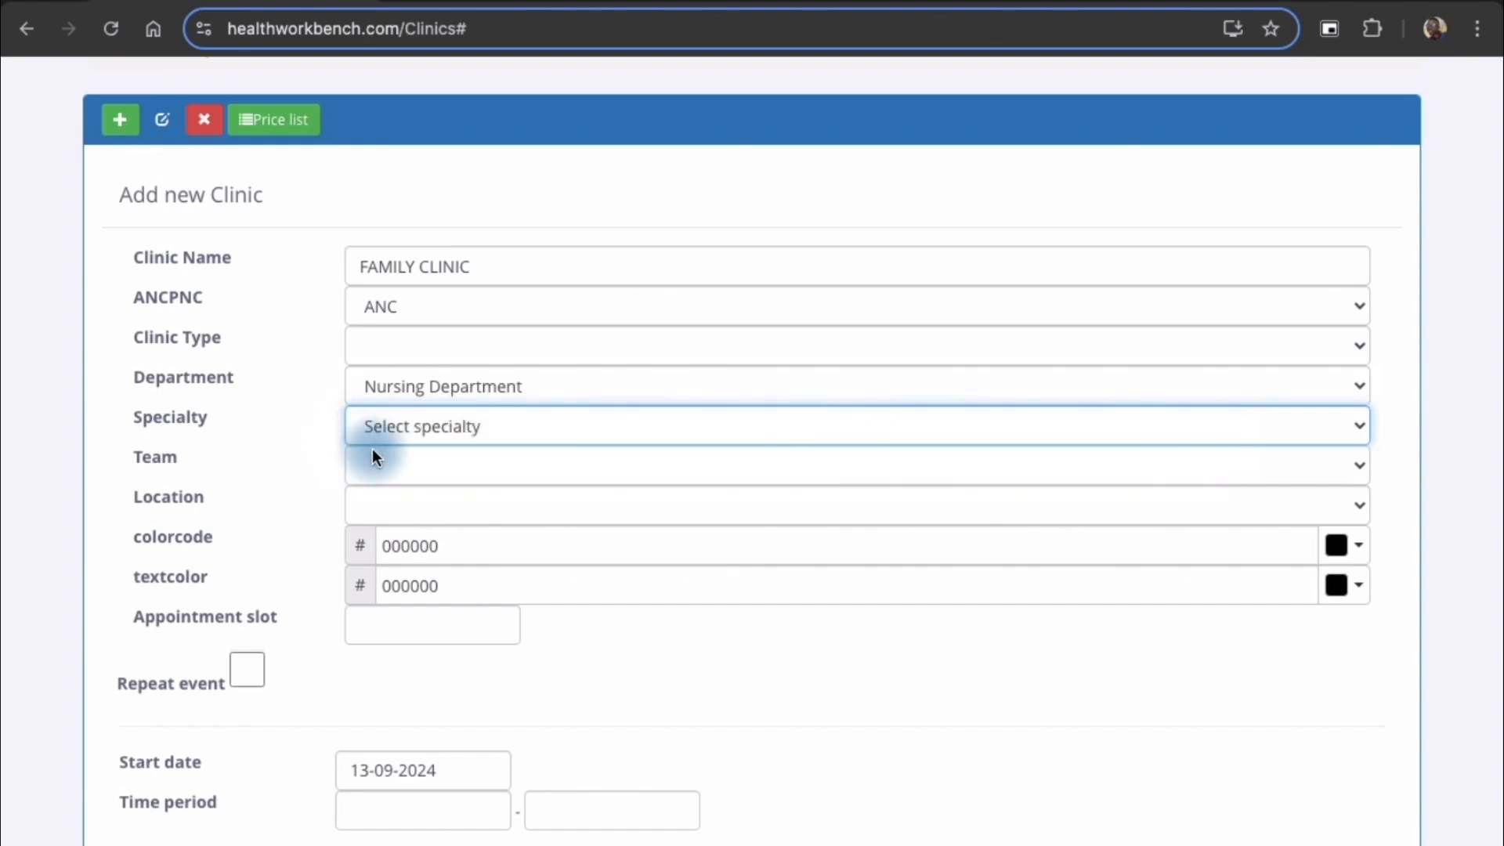
Step: Set the clinic's team to Internal Medicine Group and its location to Consulting Room 1
{"action": "left_click", "coordinate": [387, 463]}
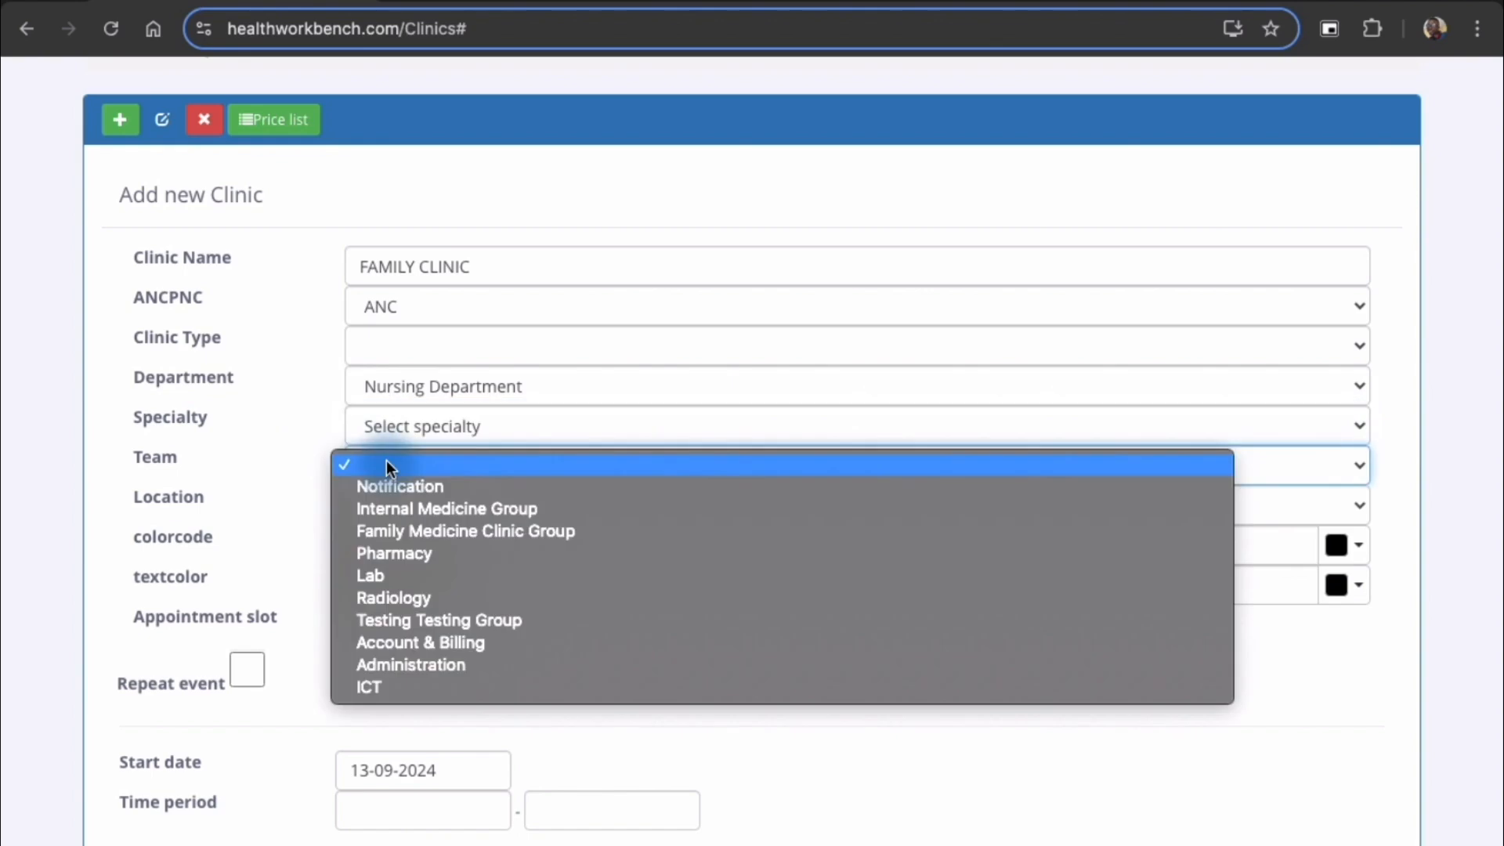
{"action": "left_click", "coordinate": [370, 509]}
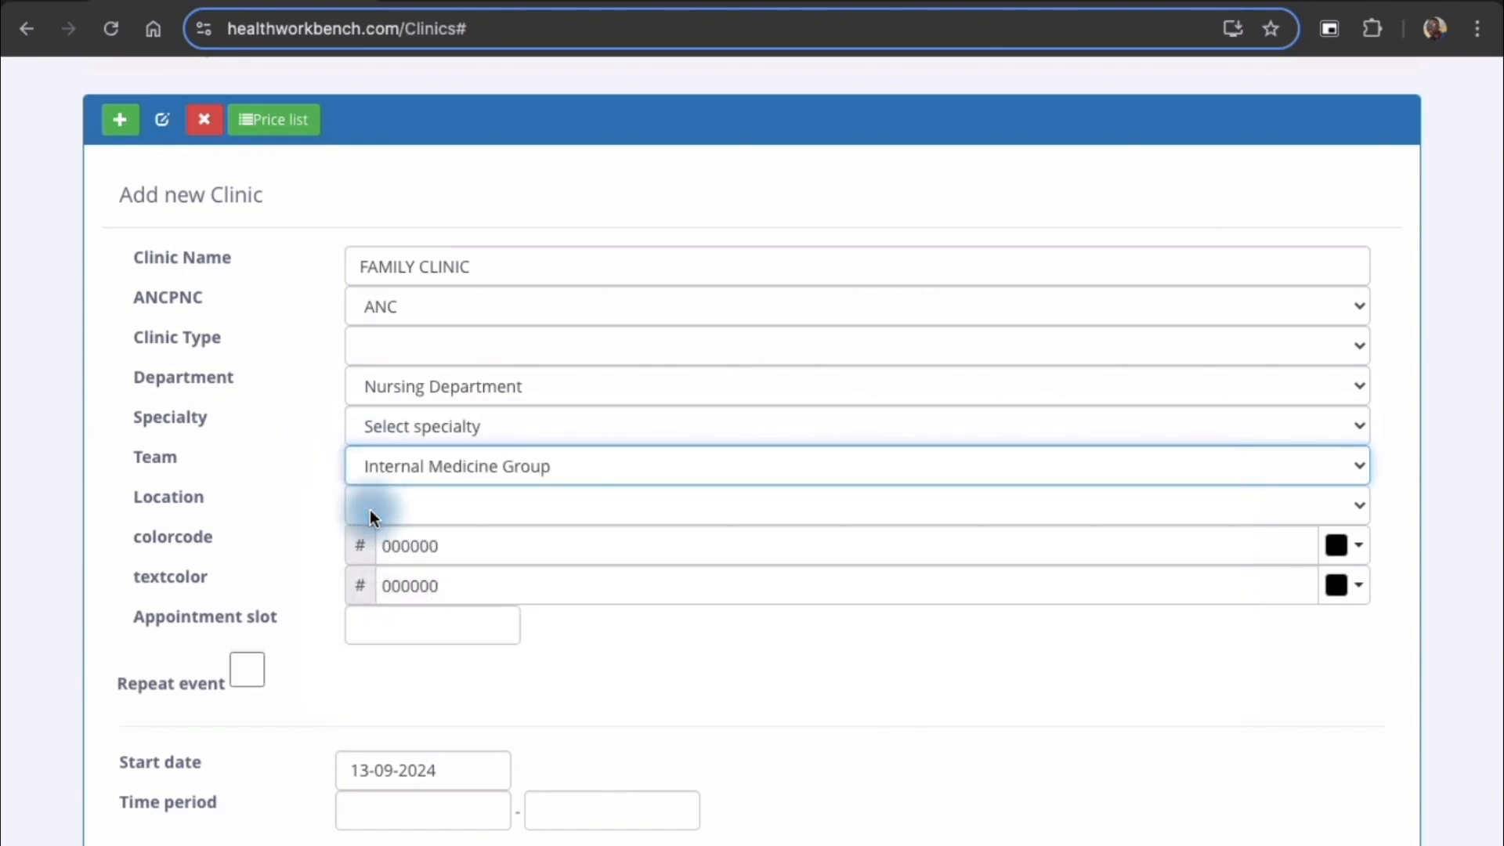
{"action": "scroll", "coordinate": [370, 509], "scroll_direction": "down", "scroll_amount": 1}
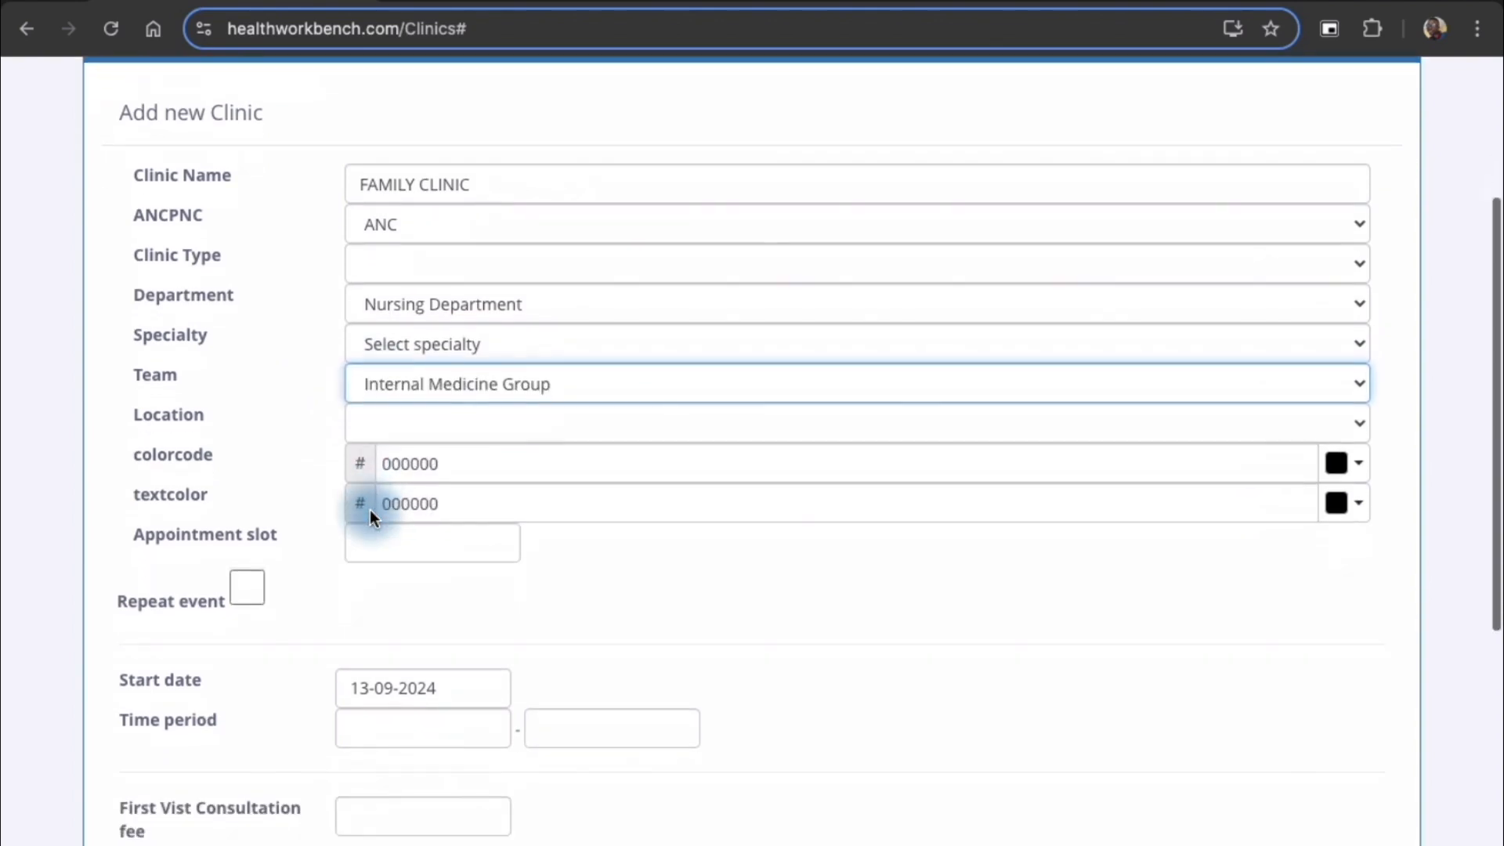
{"action": "left_click", "coordinate": [370, 426]}
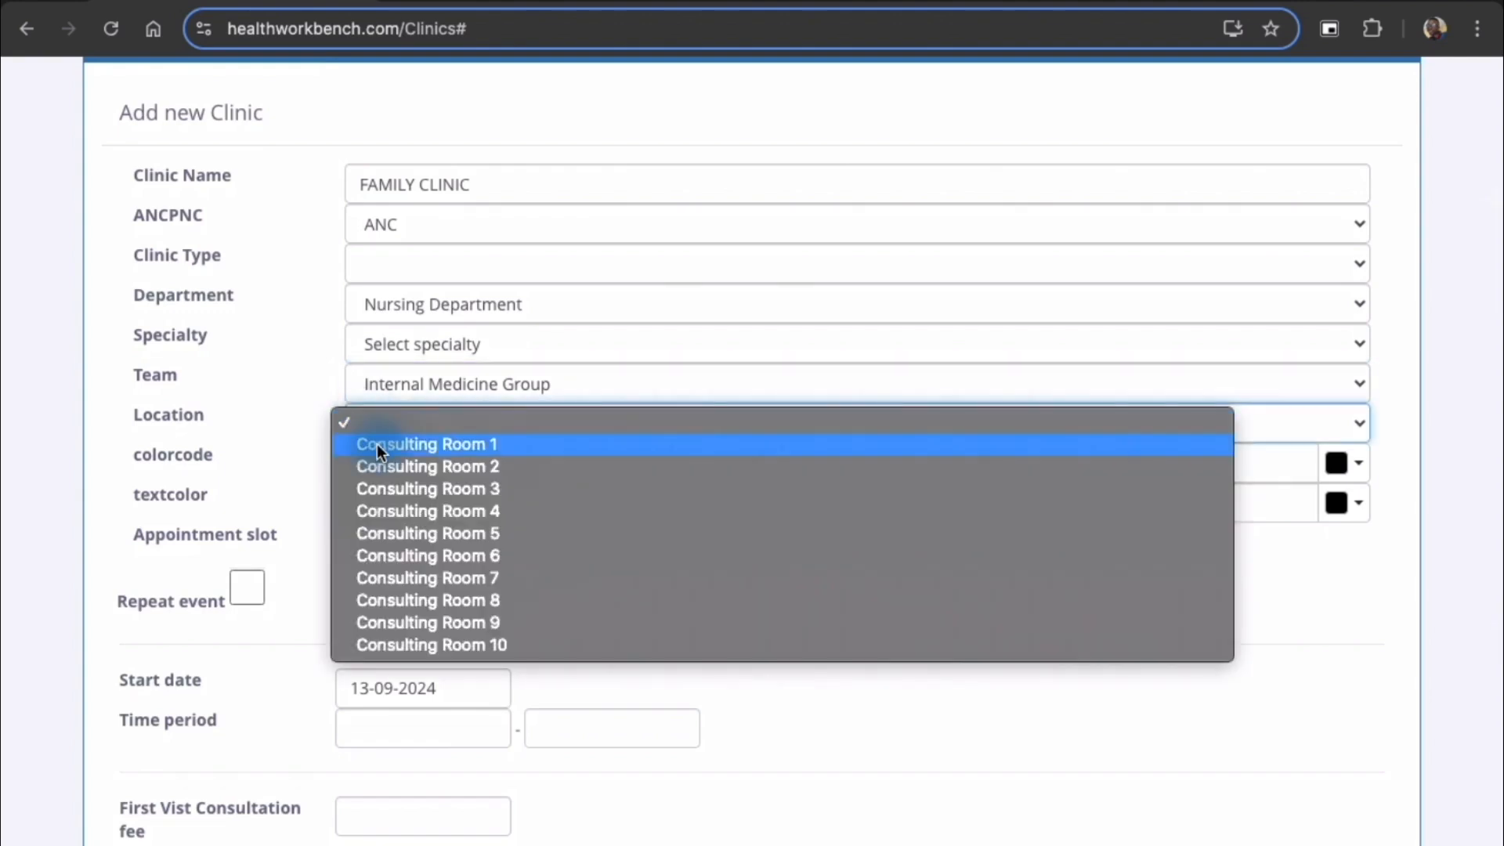
{"action": "left_click", "coordinate": [378, 443]}
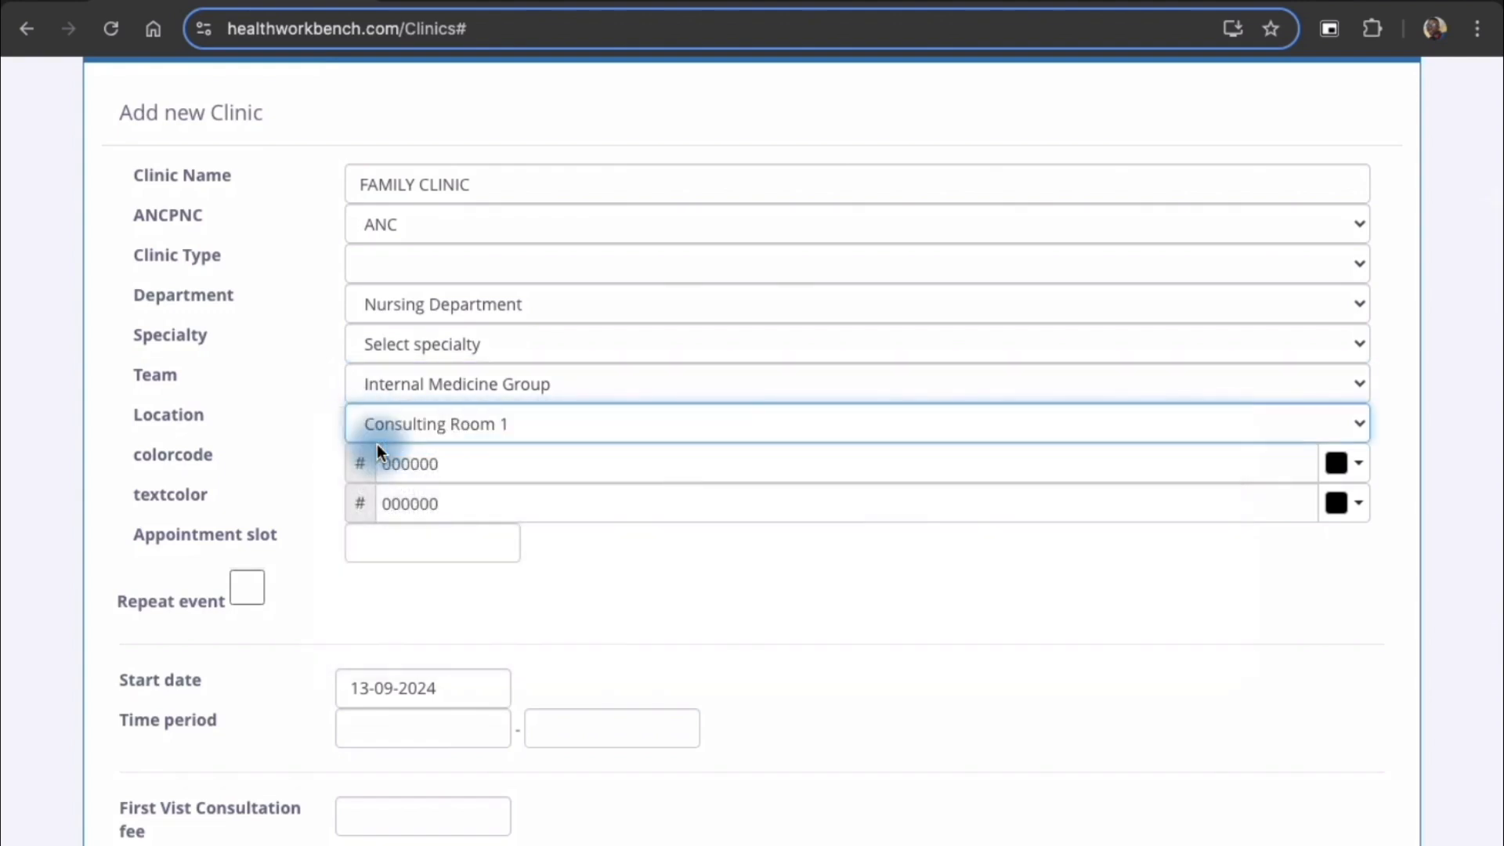
Step: Set the clinic's color code to basic green (008000) and its text color to white (ffffff)
{"action": "scroll", "coordinate": [318, 459], "scroll_direction": "down", "scroll_amount": 1}
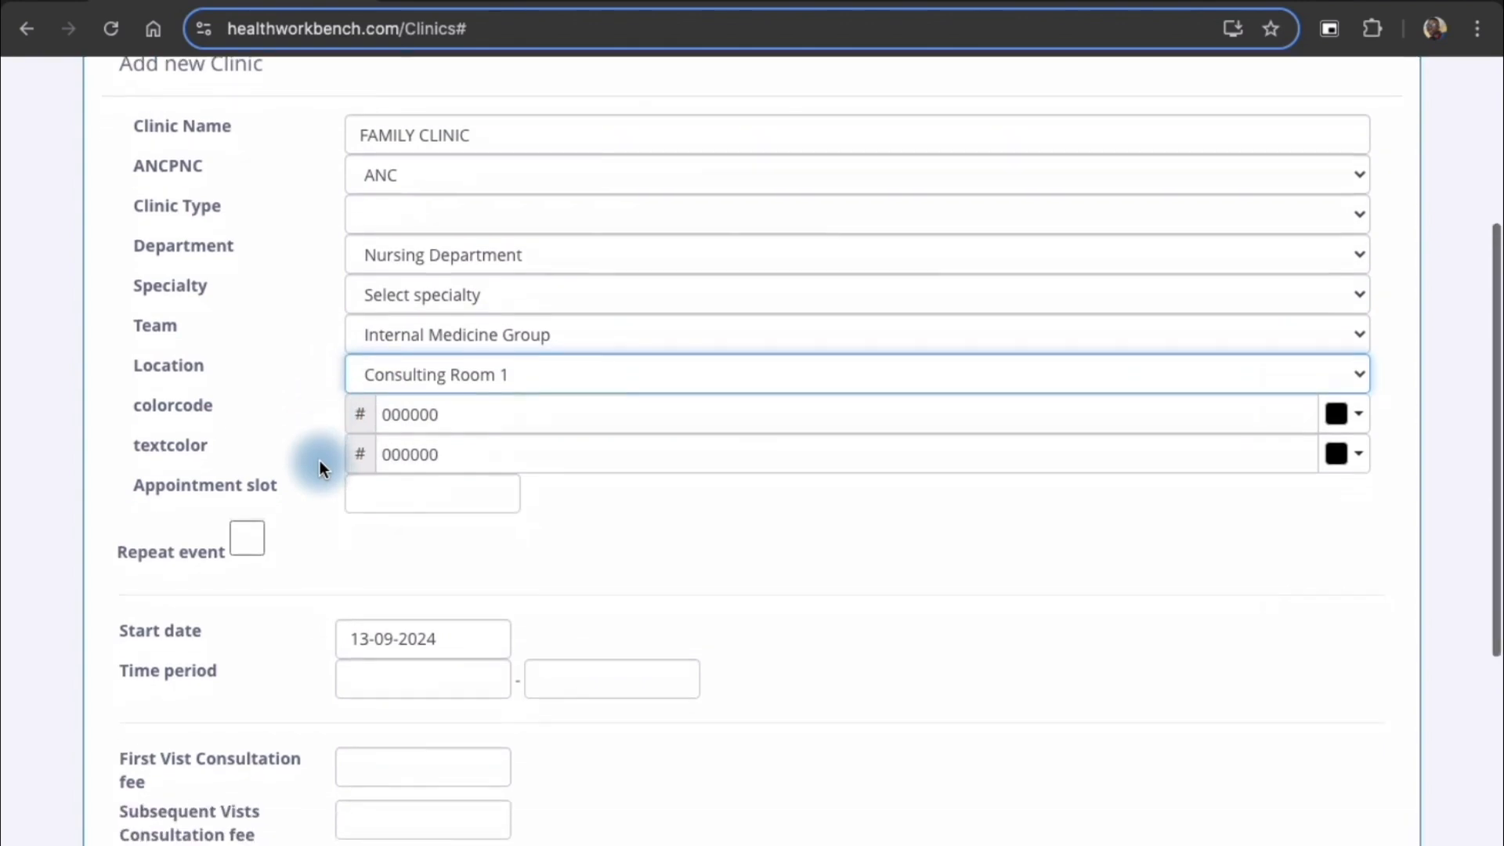
{"action": "left_click", "coordinate": [459, 419]}
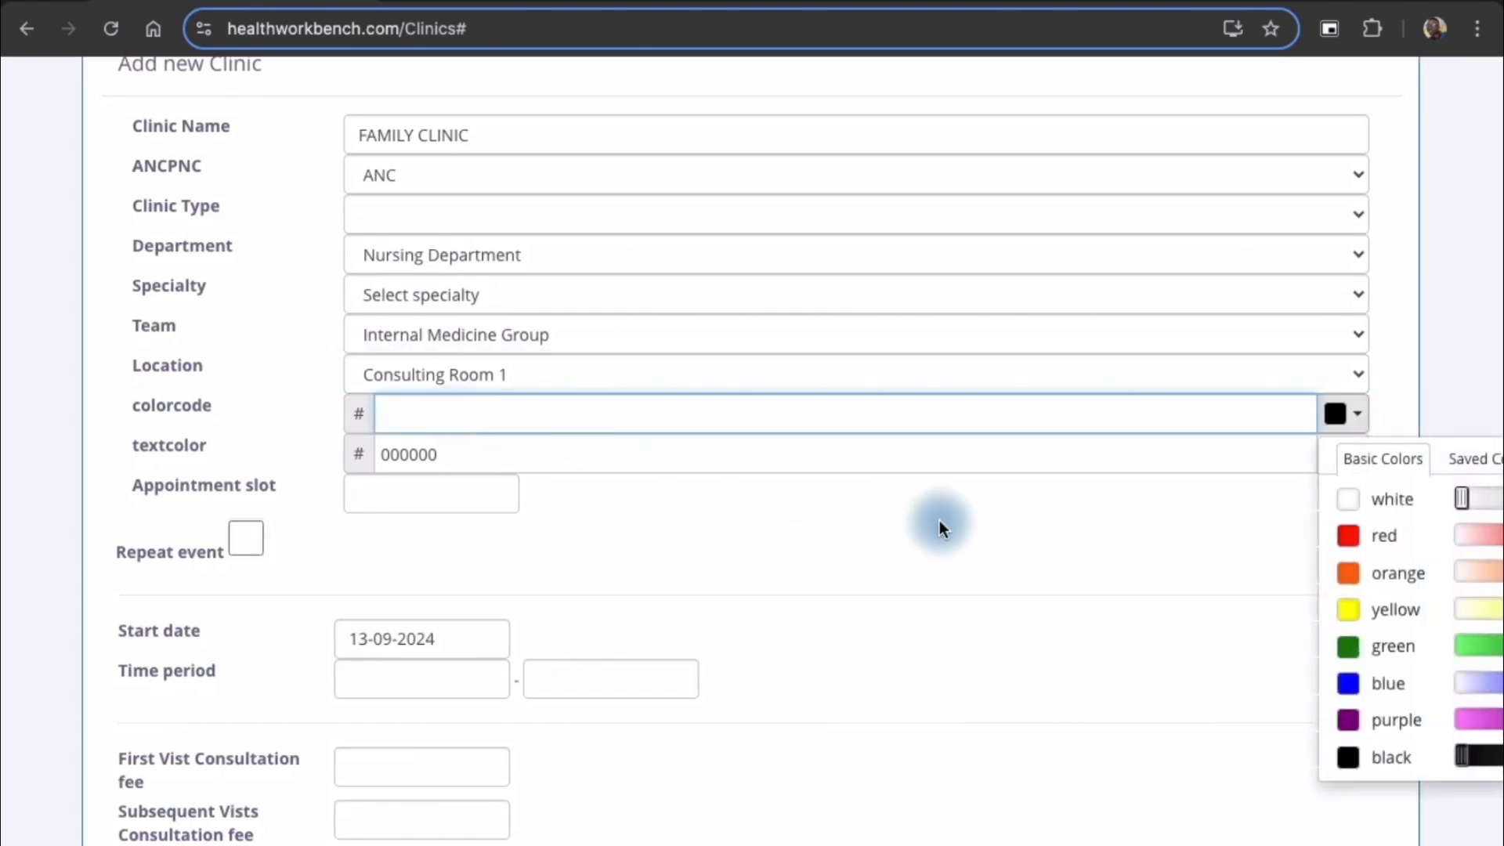
{"action": "scroll", "coordinate": [938, 520], "scroll_direction": "right", "scroll_amount": 3}
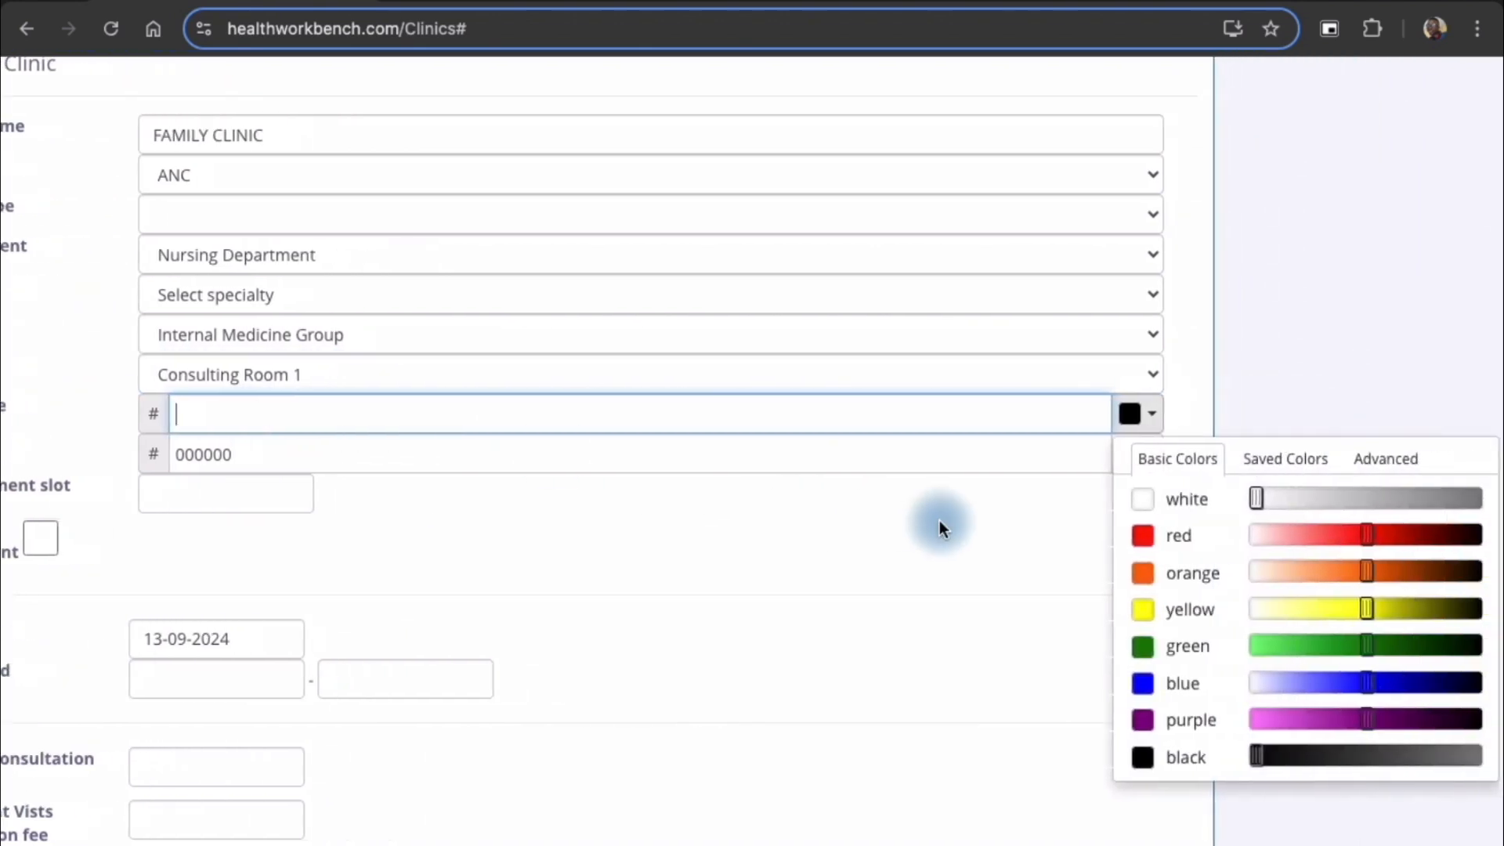
{"action": "left_click", "coordinate": [1146, 649]}
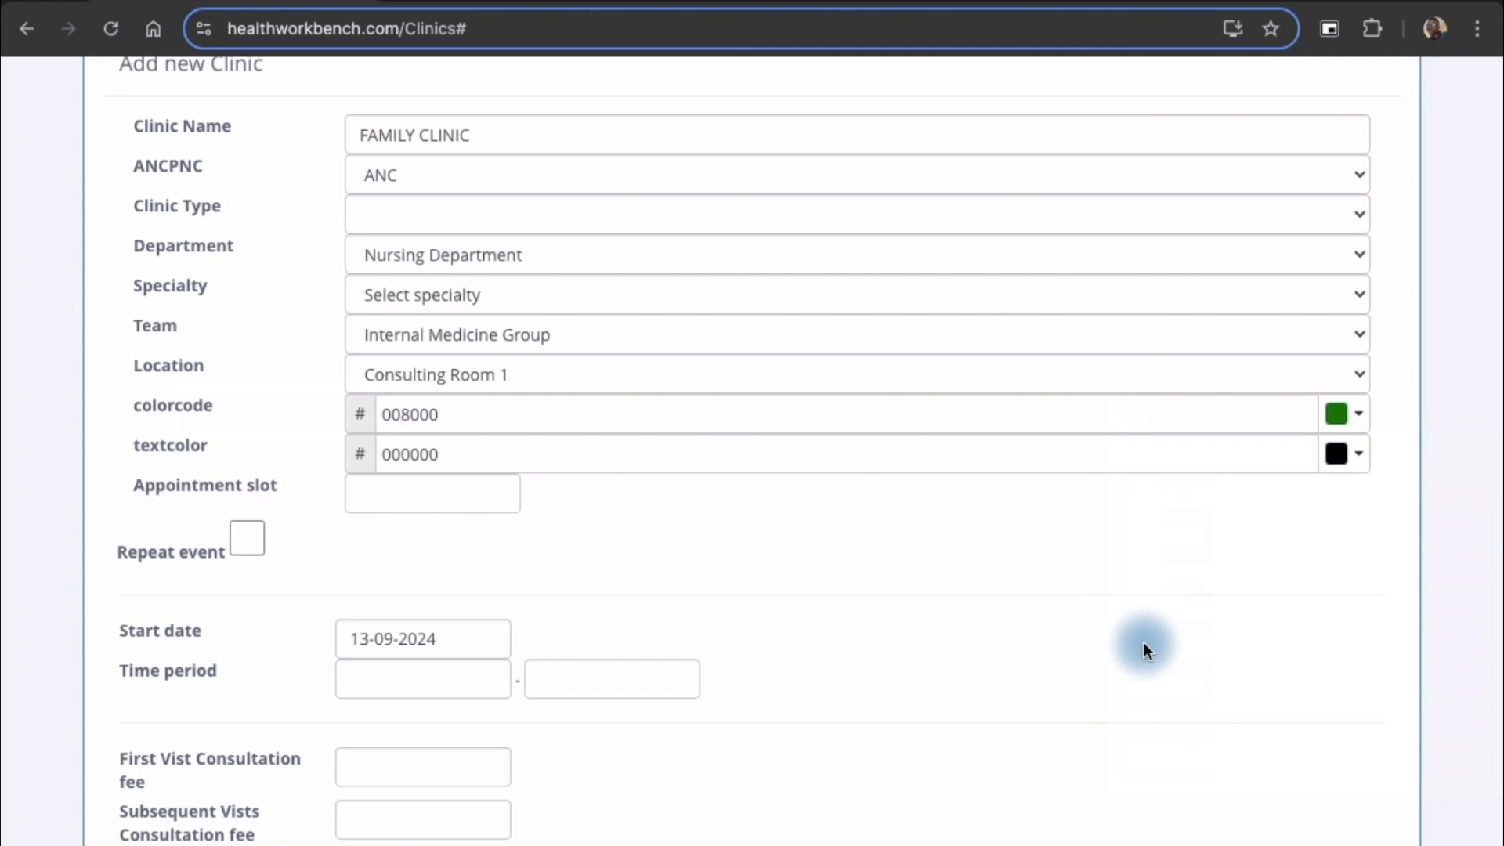
{"action": "left_click", "coordinate": [624, 455]}
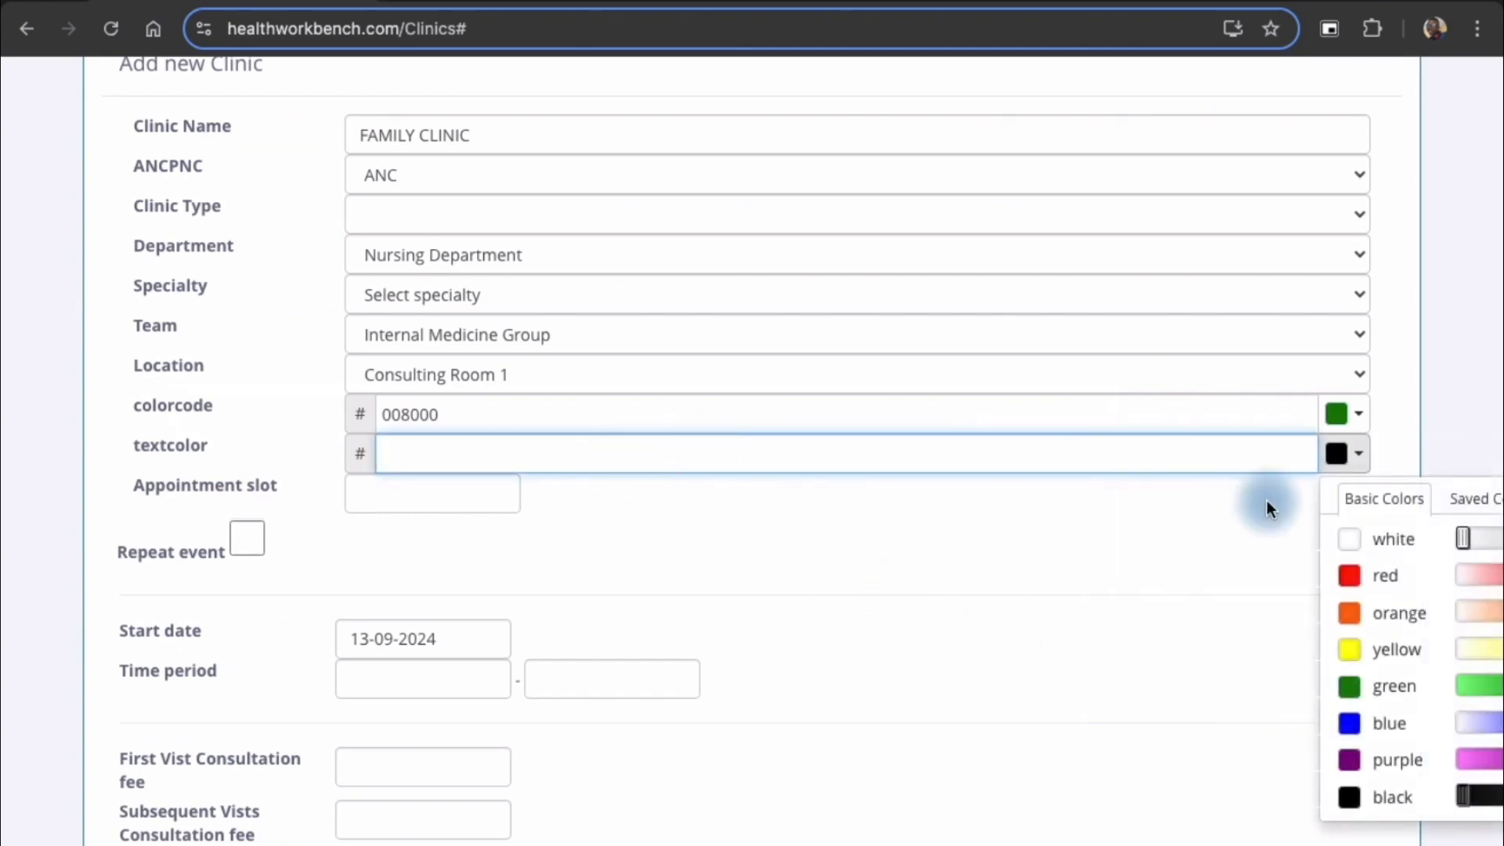
{"action": "left_click", "coordinate": [1355, 542]}
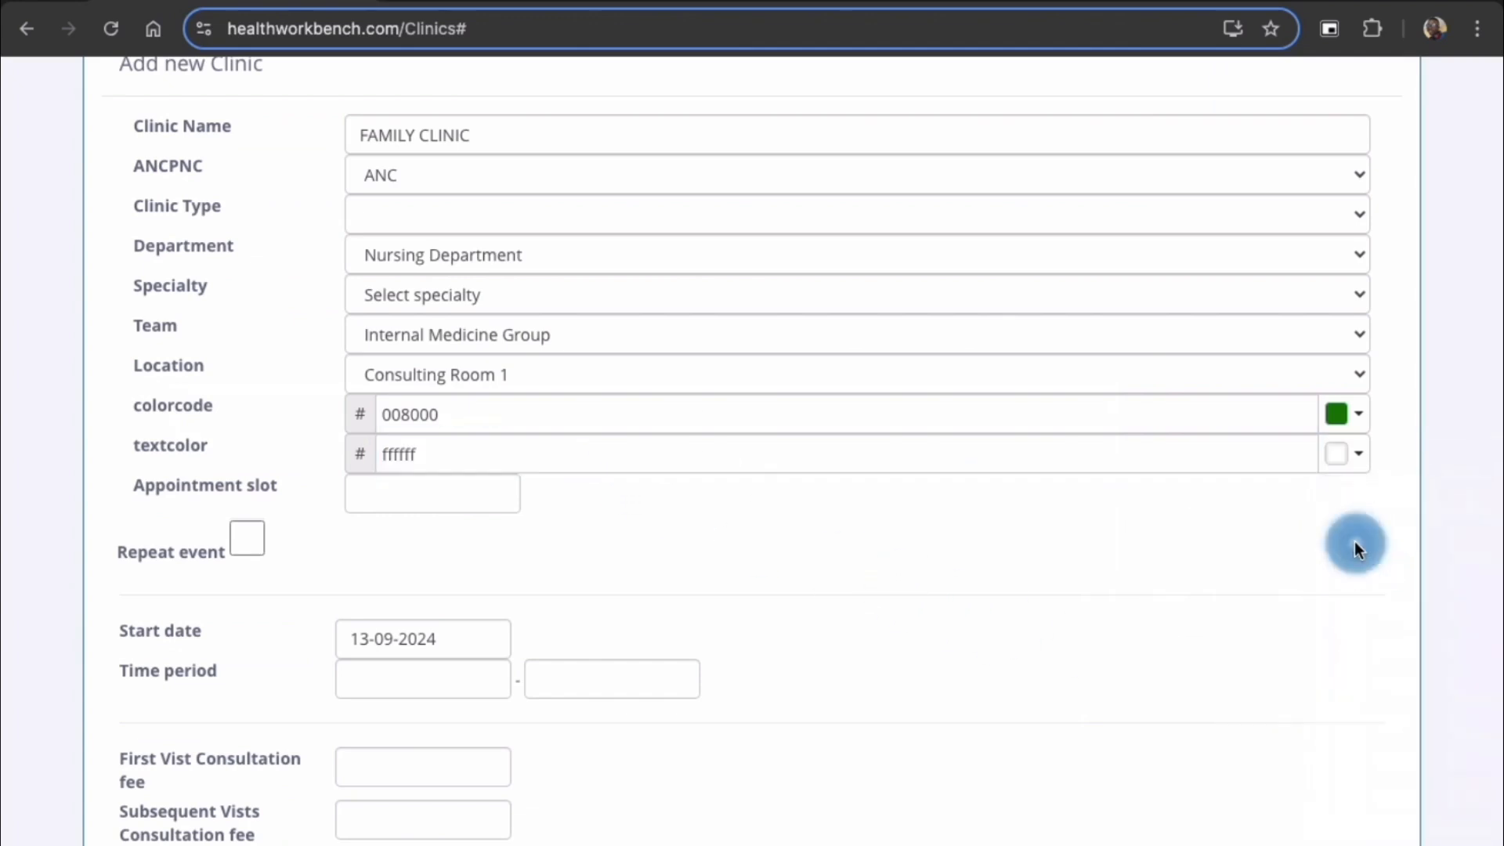
Step: Set the appointment slot to 20 and enable Repeat event for the clinic
{"action": "scroll", "coordinate": [658, 433], "scroll_direction": "down", "scroll_amount": 3}
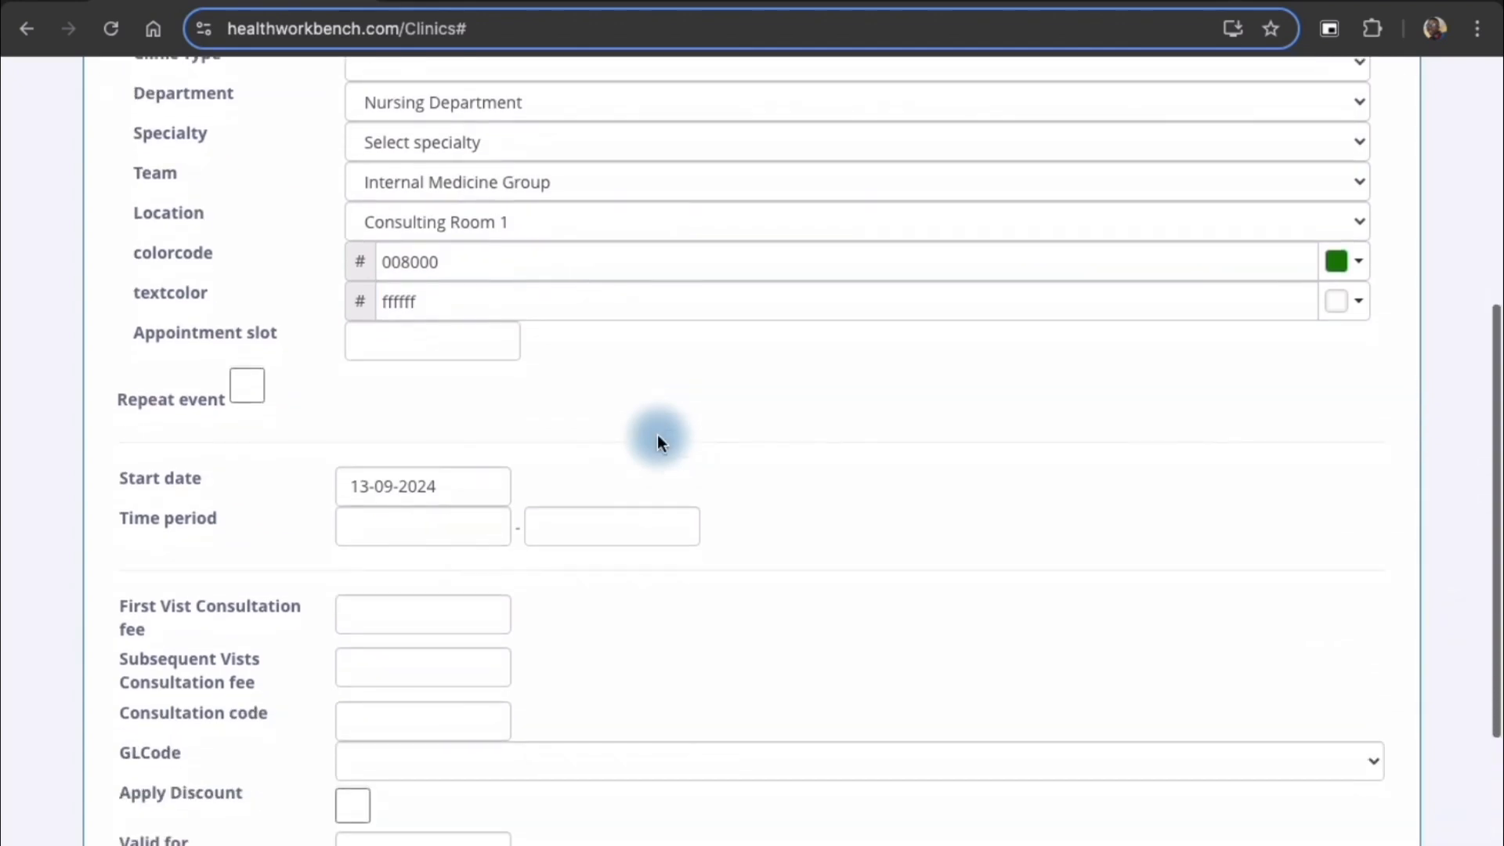
{"action": "left_click", "coordinate": [445, 341]}
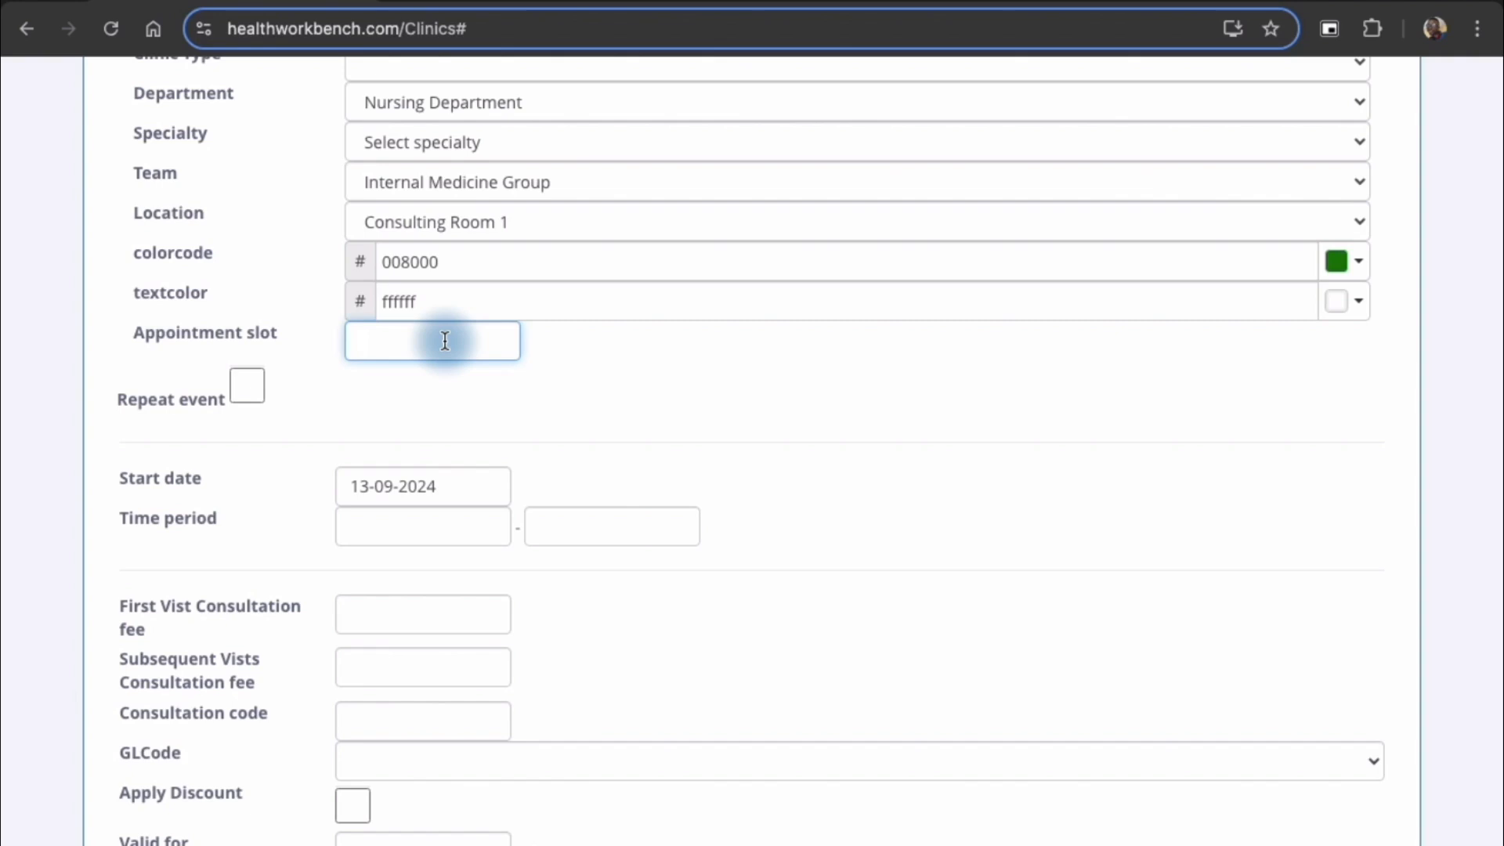
{"action": "type", "text": "20"}
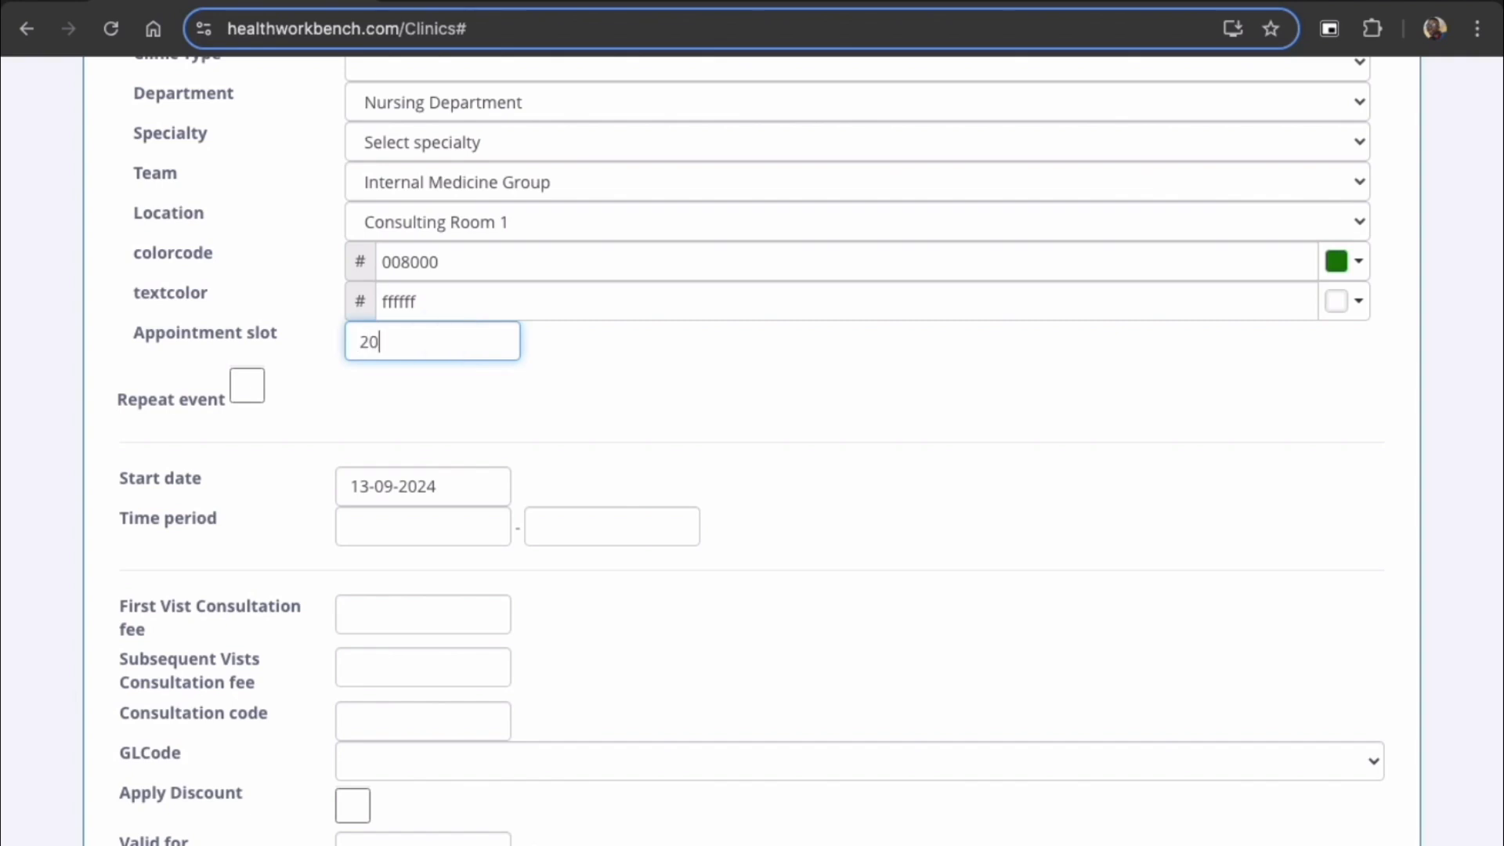
{"action": "left_click", "coordinate": [404, 358]}
{"action": "left_click", "coordinate": [265, 406]}
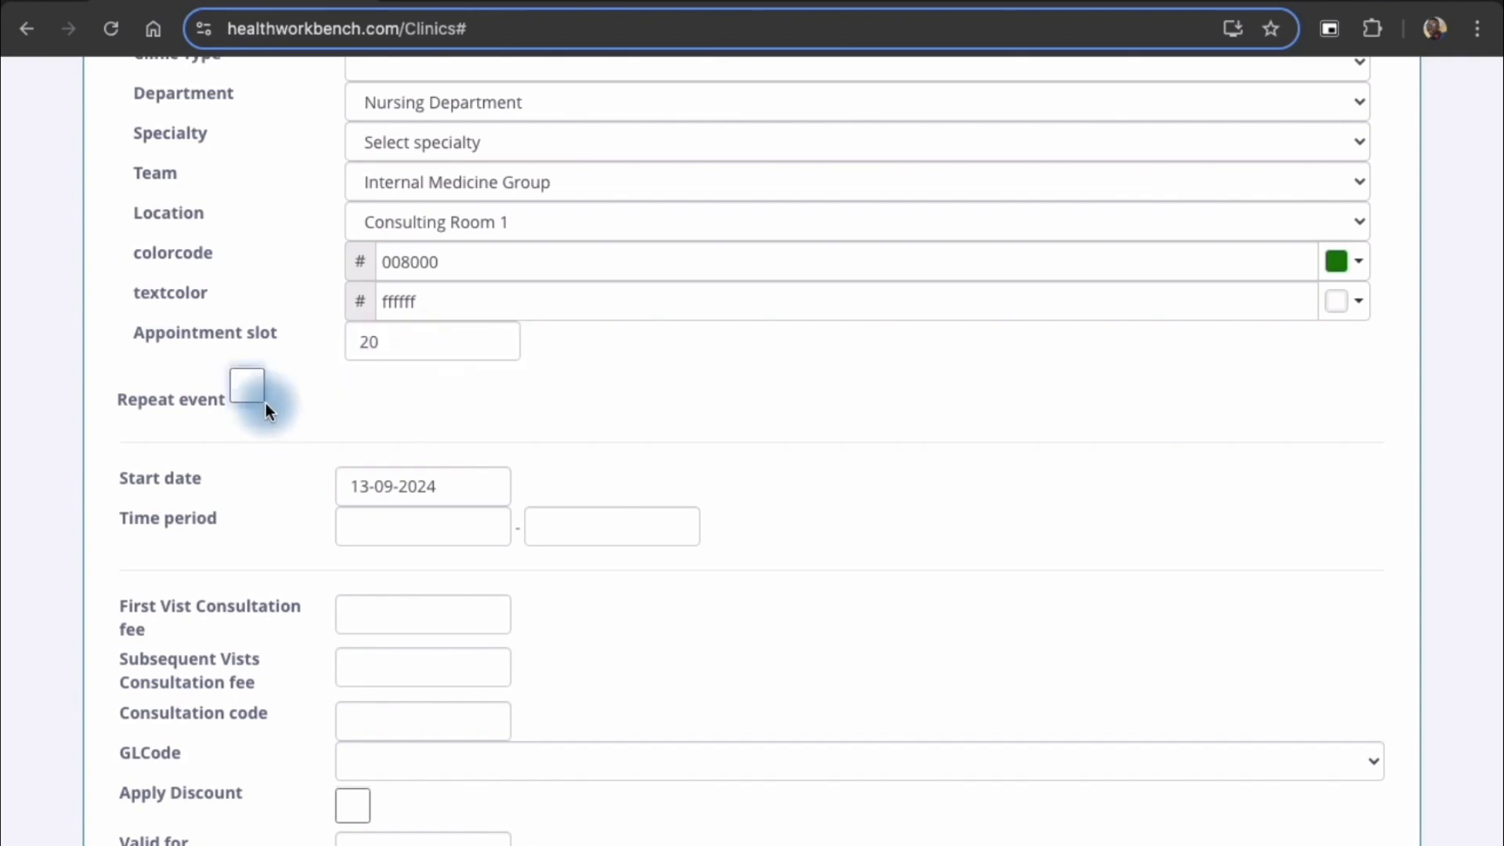
{"action": "left_click", "coordinate": [247, 385]}
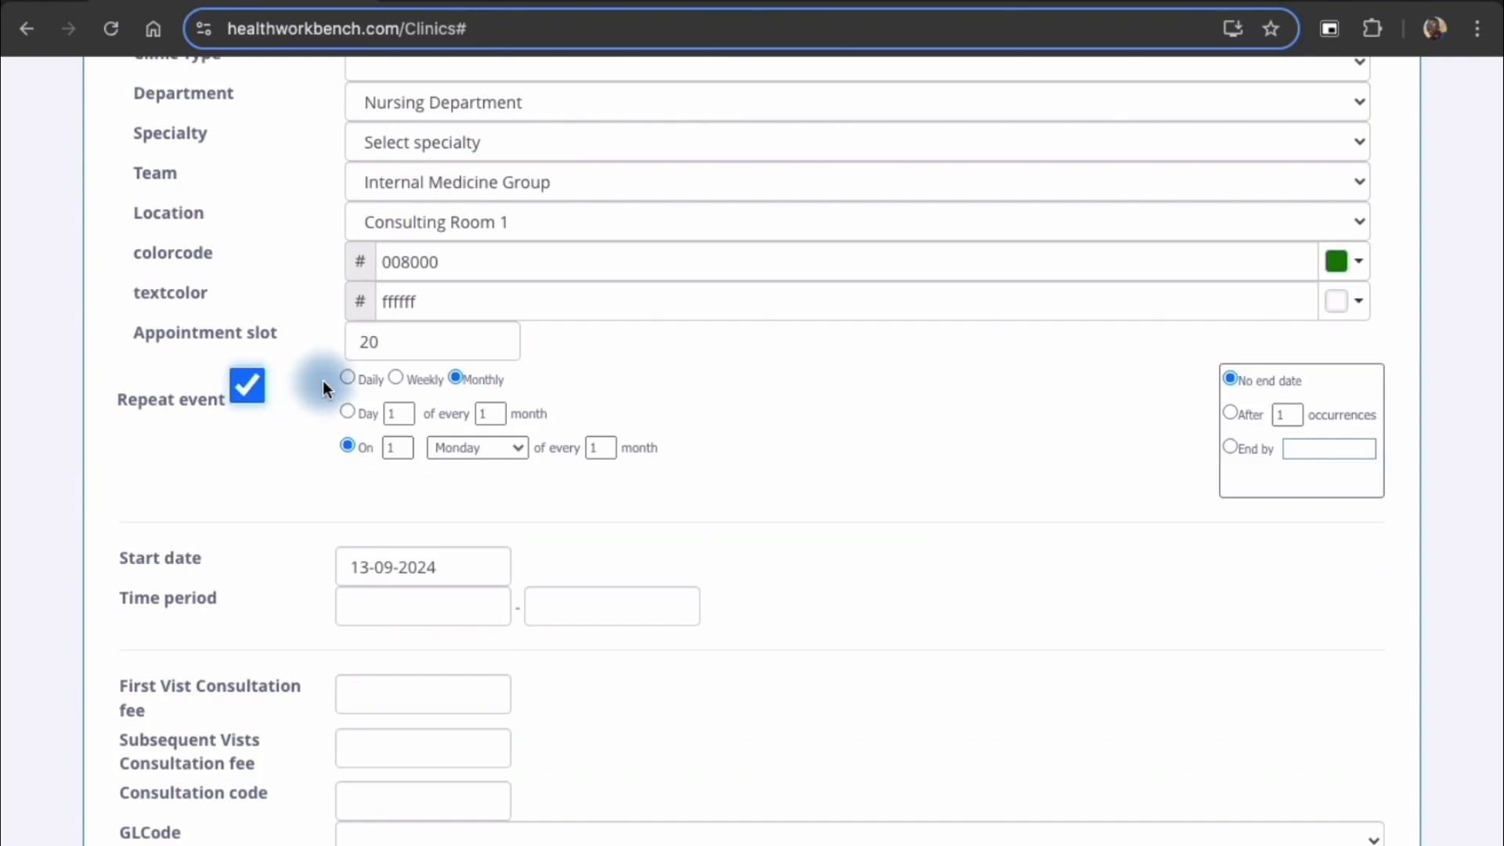
Step: Compare the daily, weekly and monthly repeat options, and set the clinic to repeat weekly on Monday
{"action": "left_click", "coordinate": [348, 377]}
{"action": "left_click", "coordinate": [394, 376]}
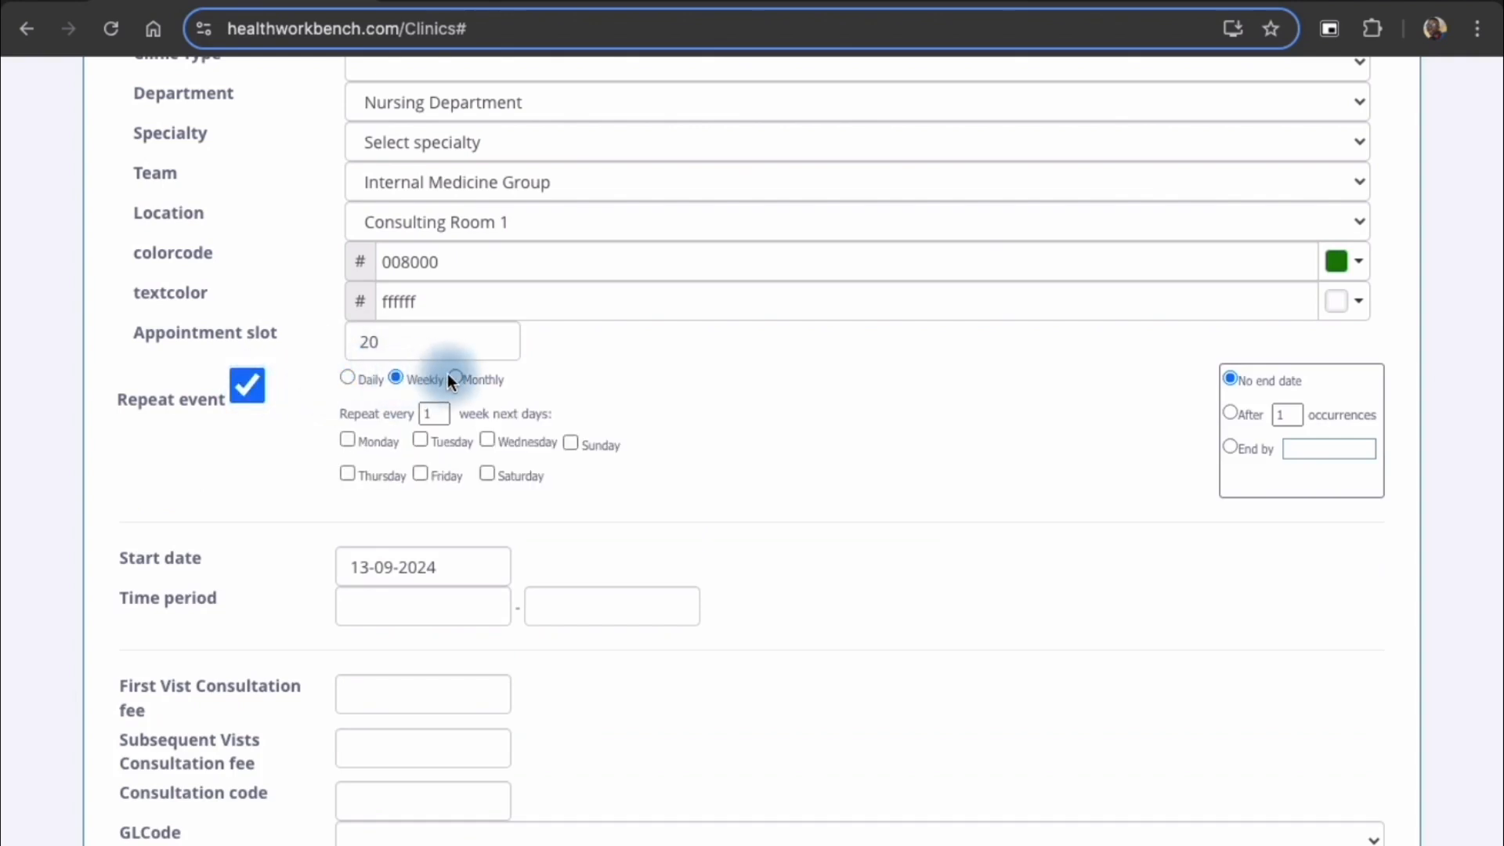
{"action": "left_click", "coordinate": [455, 378]}
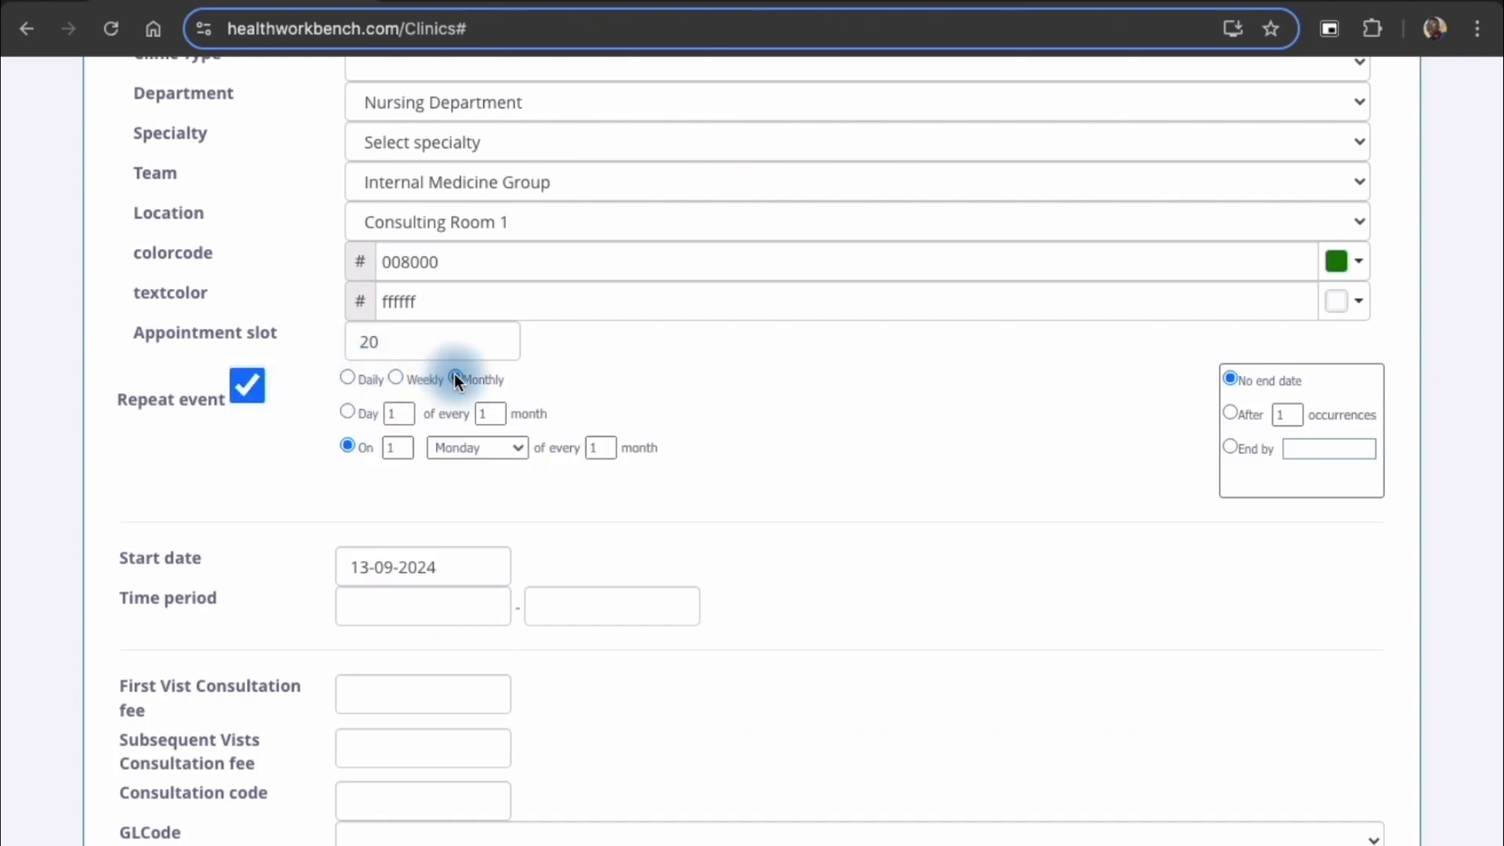
{"action": "left_click", "coordinate": [396, 376]}
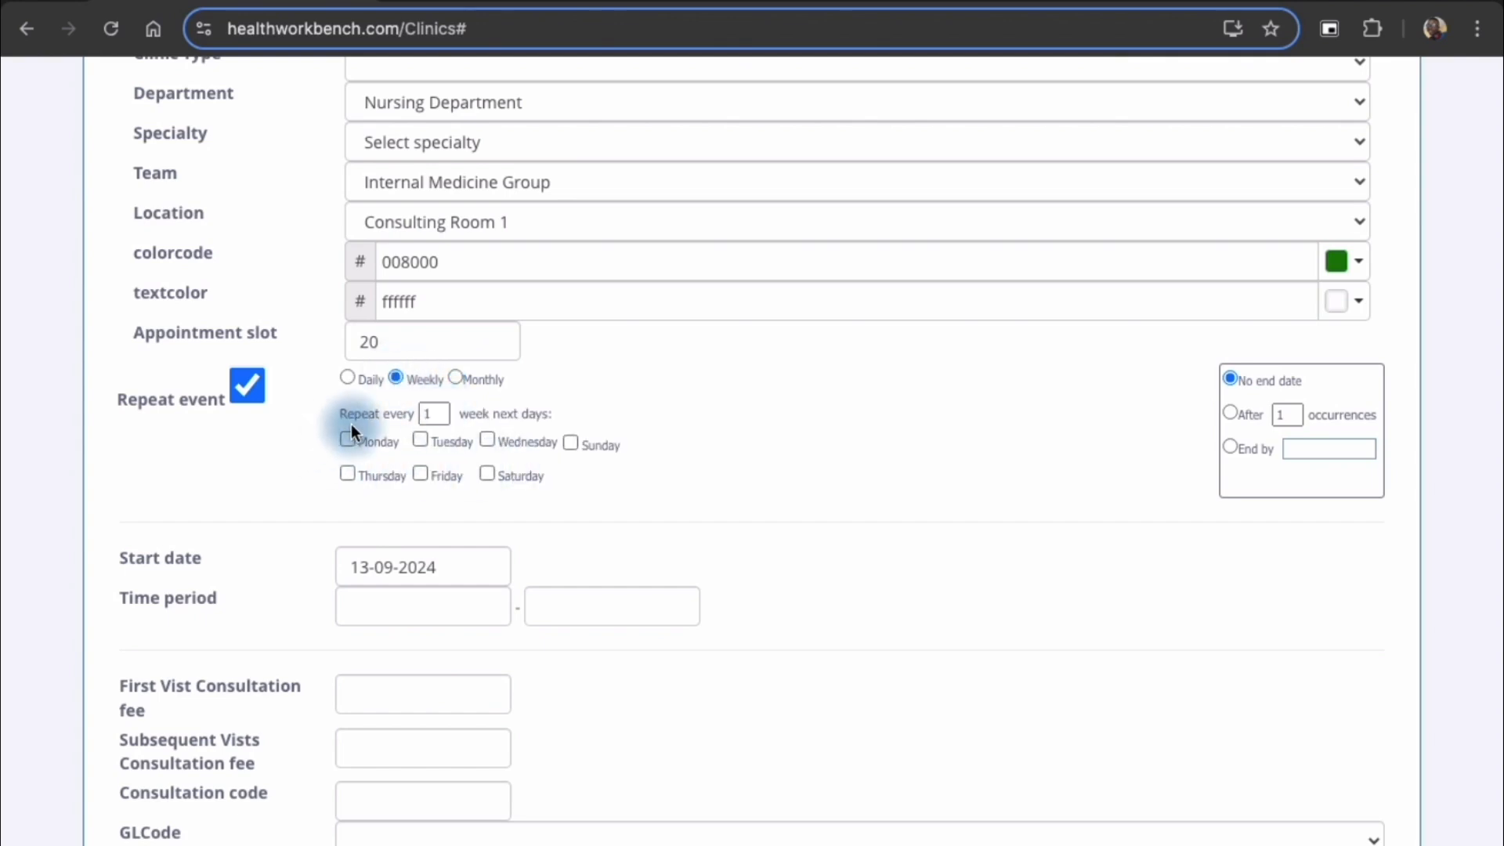
{"action": "left_click", "coordinate": [456, 377]}
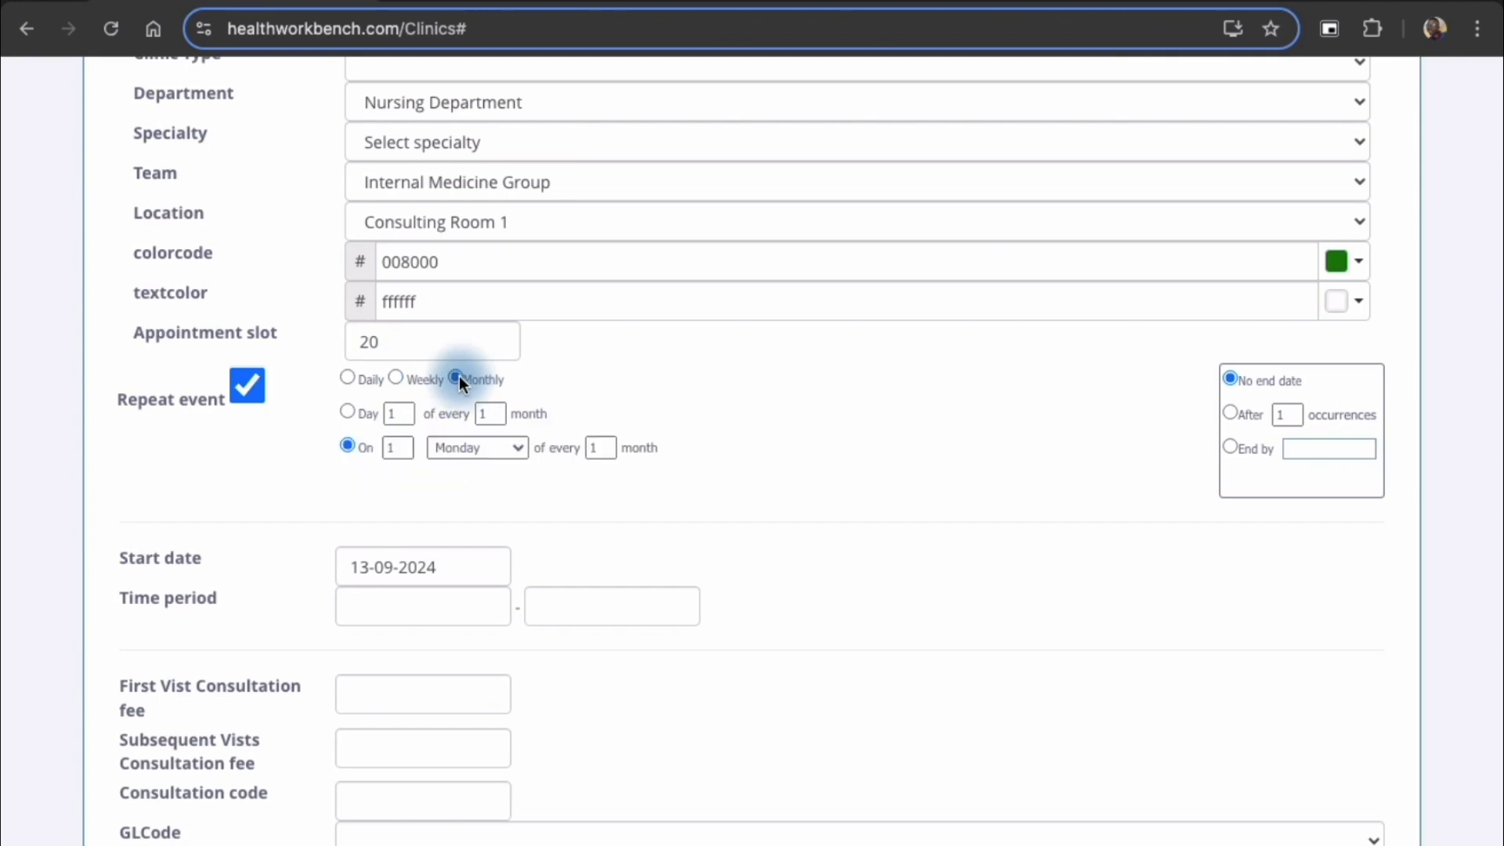
{"action": "left_click", "coordinate": [397, 376]}
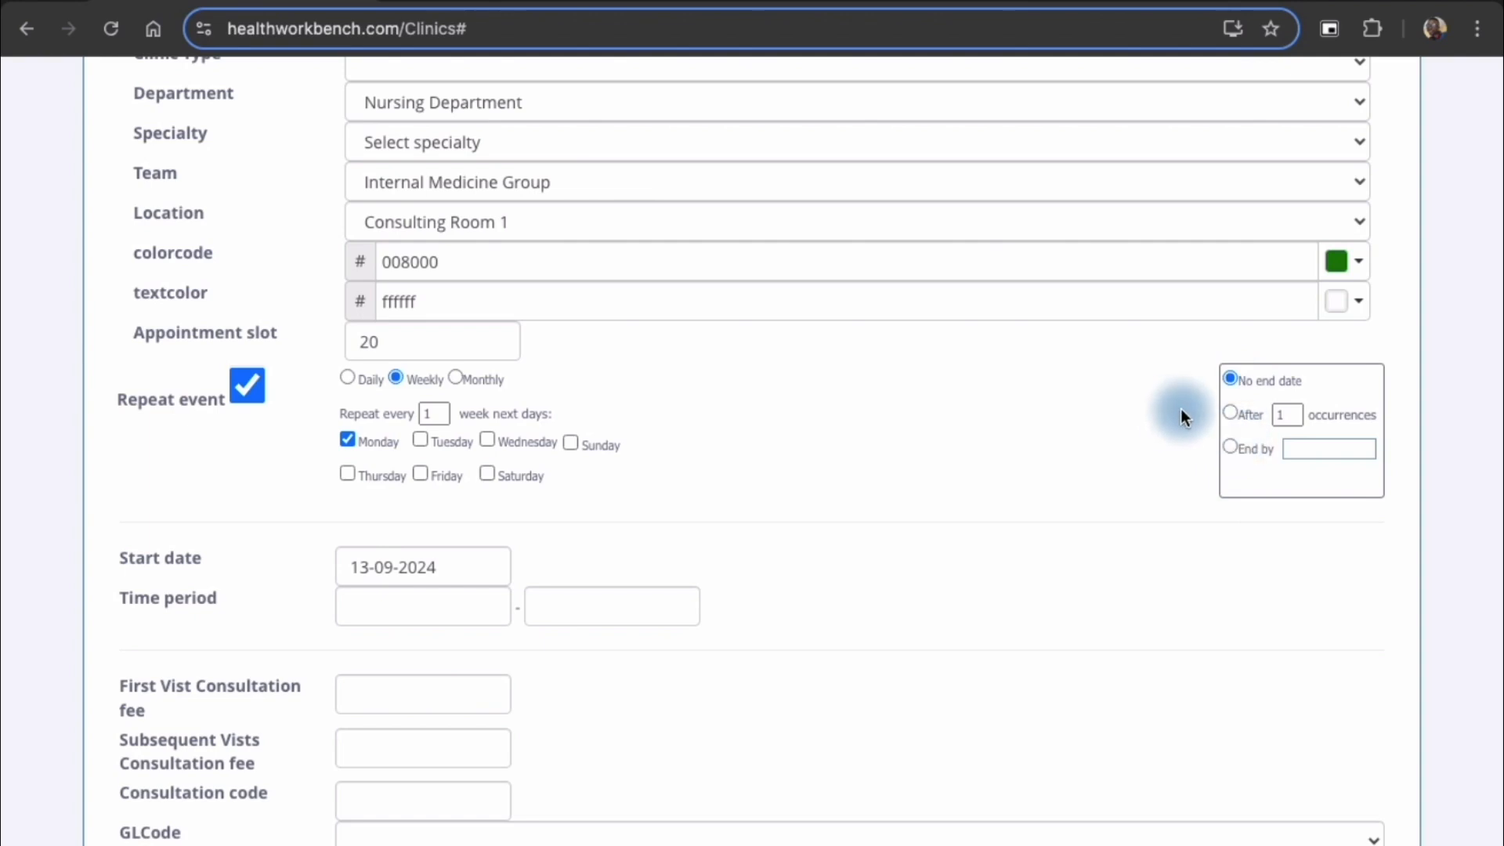
Step: Set the start of the clinic's time period to 08:00
{"action": "scroll", "coordinate": [678, 517], "scroll_direction": "down", "scroll_amount": 2}
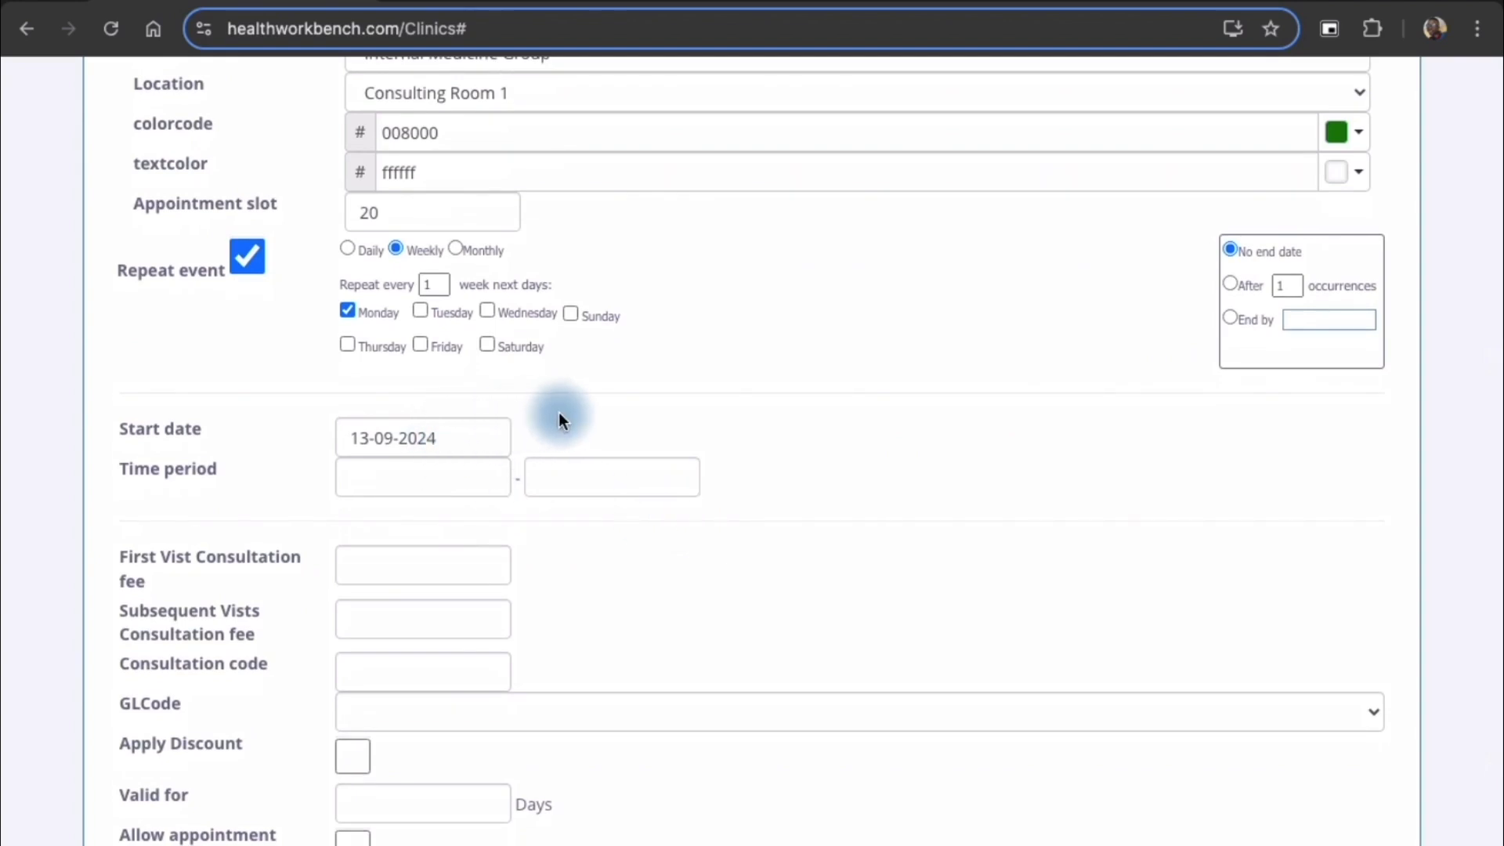
{"action": "scroll", "coordinate": [559, 415], "scroll_direction": "down", "scroll_amount": 2}
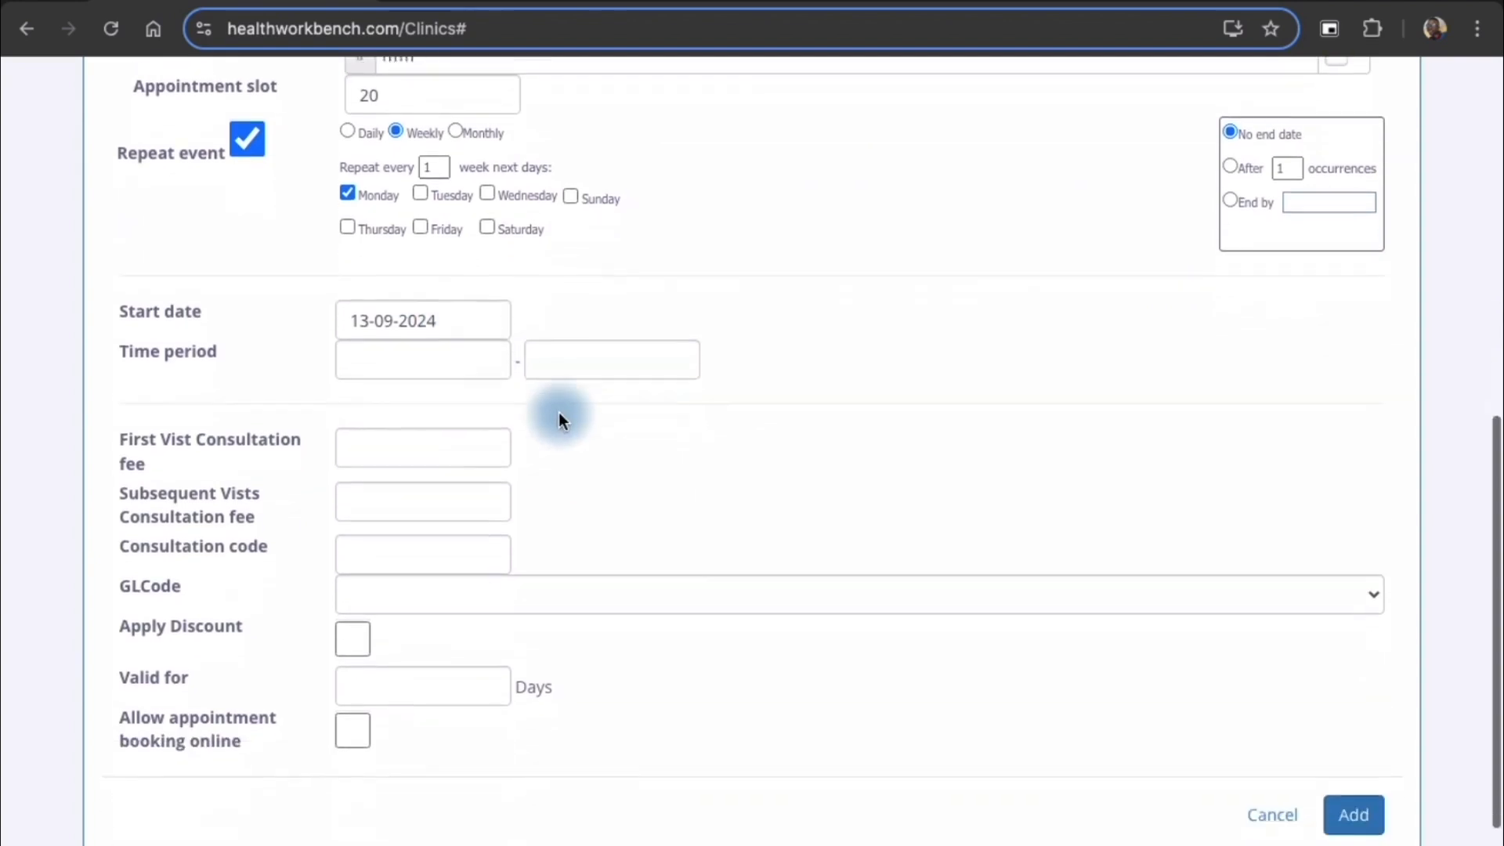
{"action": "left_click", "coordinate": [448, 359]}
{"action": "scroll", "coordinate": [380, 460], "scroll_direction": "down", "scroll_amount": 5}
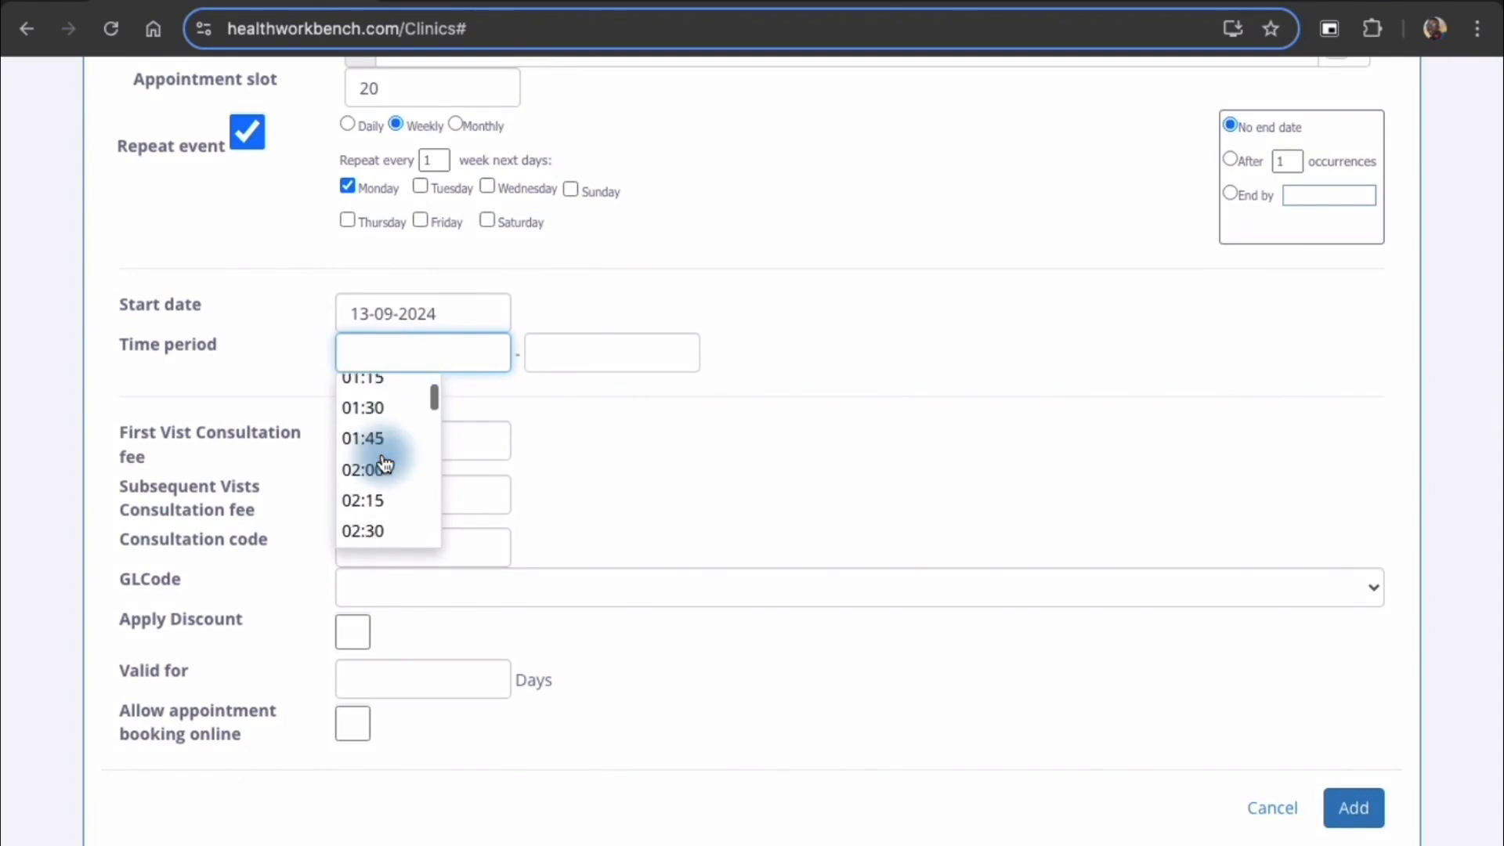
{"action": "scroll", "coordinate": [384, 463], "scroll_direction": "down", "scroll_amount": 5}
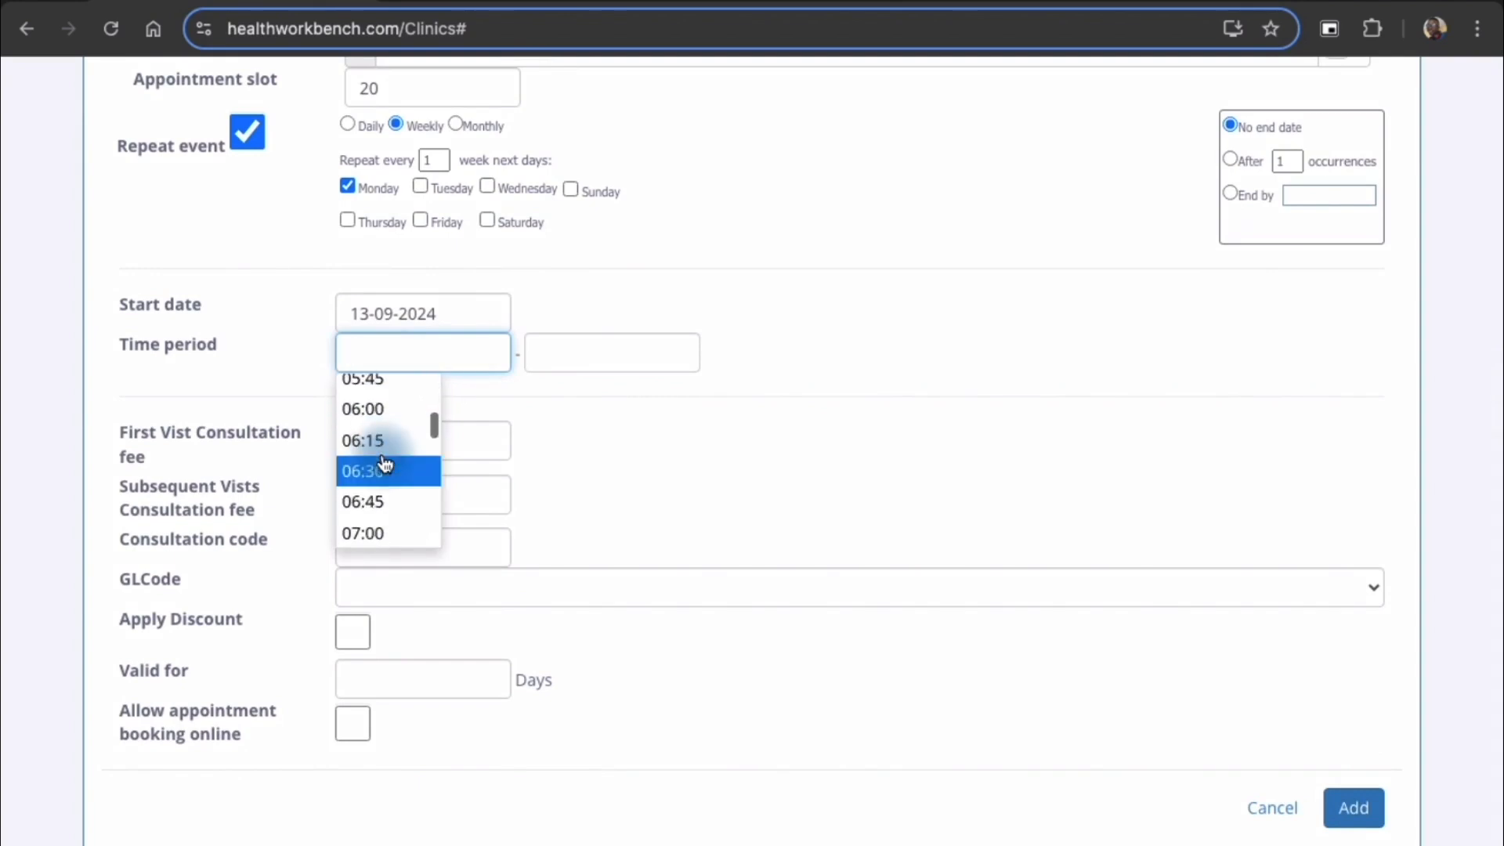
{"action": "scroll", "coordinate": [384, 463], "scroll_direction": "up", "scroll_amount": 1}
{"action": "scroll", "coordinate": [380, 466], "scroll_direction": "up", "scroll_amount": 1}
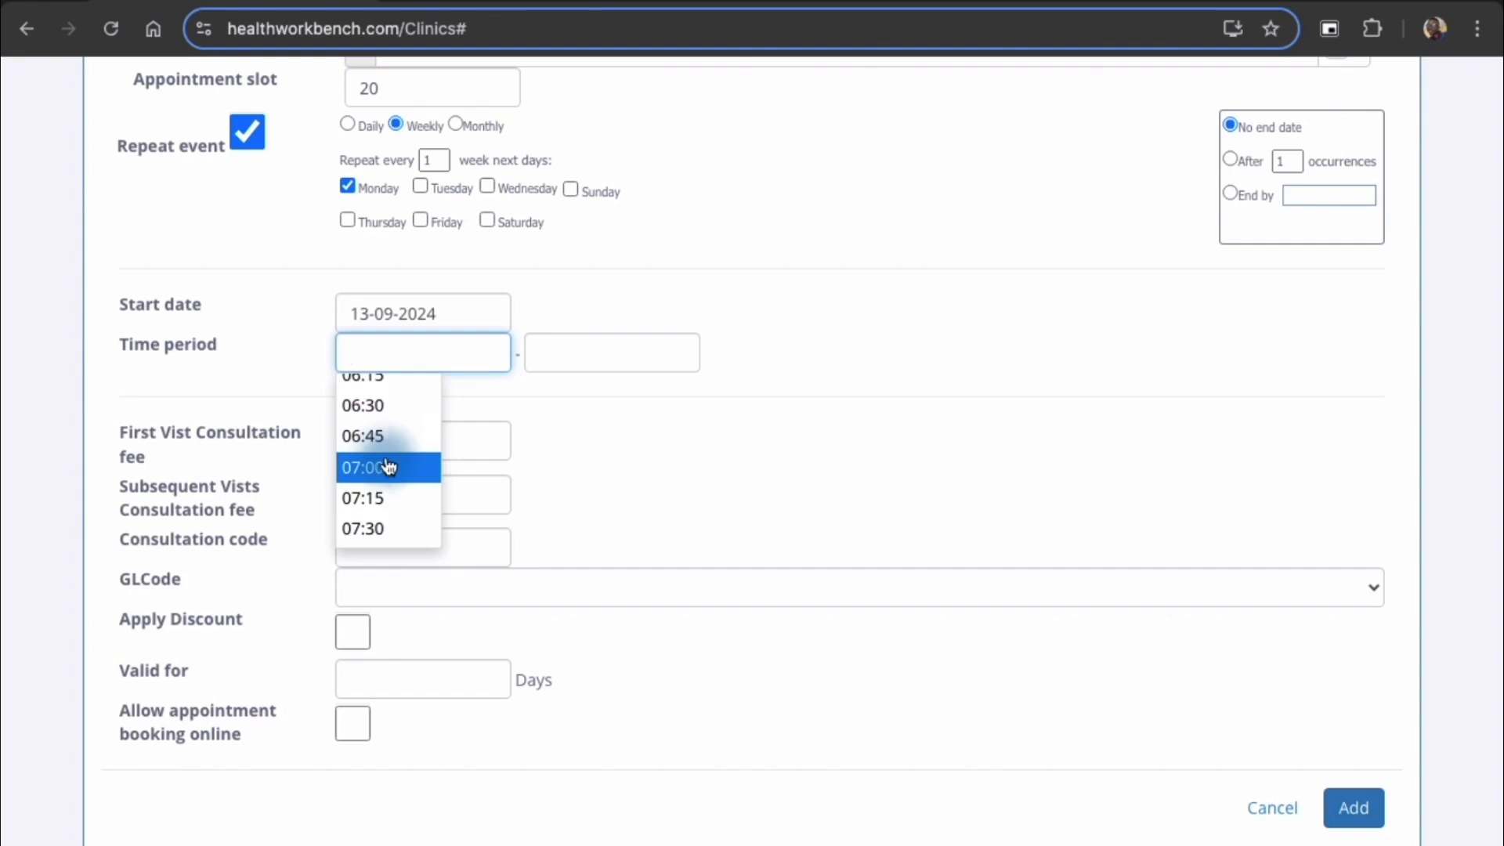
{"action": "scroll", "coordinate": [388, 485], "scroll_direction": "down", "scroll_amount": 2}
{"action": "scroll", "coordinate": [387, 490], "scroll_direction": "down", "scroll_amount": 1}
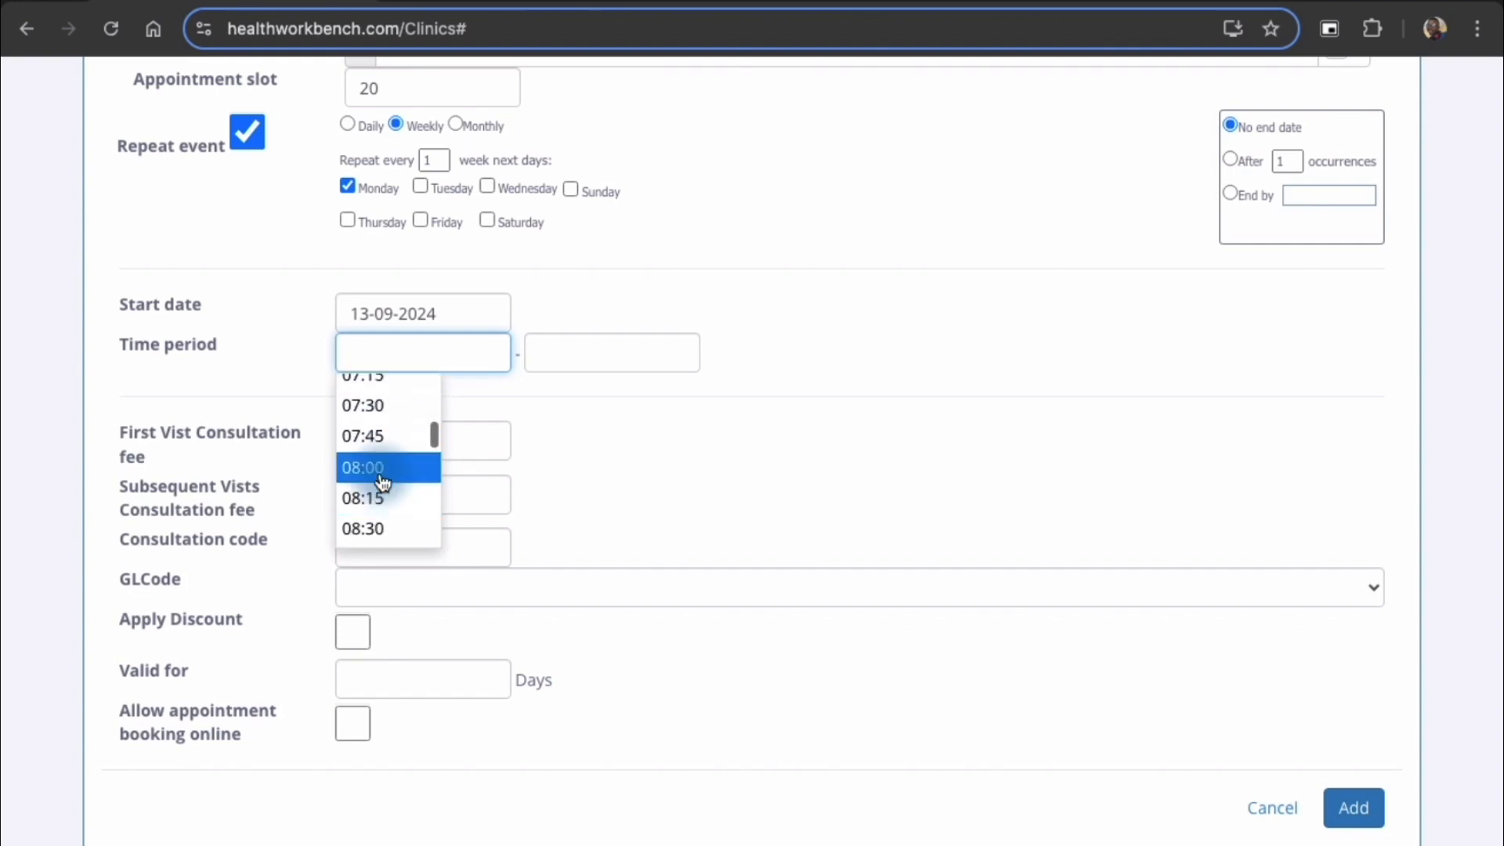
{"action": "left_click", "coordinate": [376, 470]}
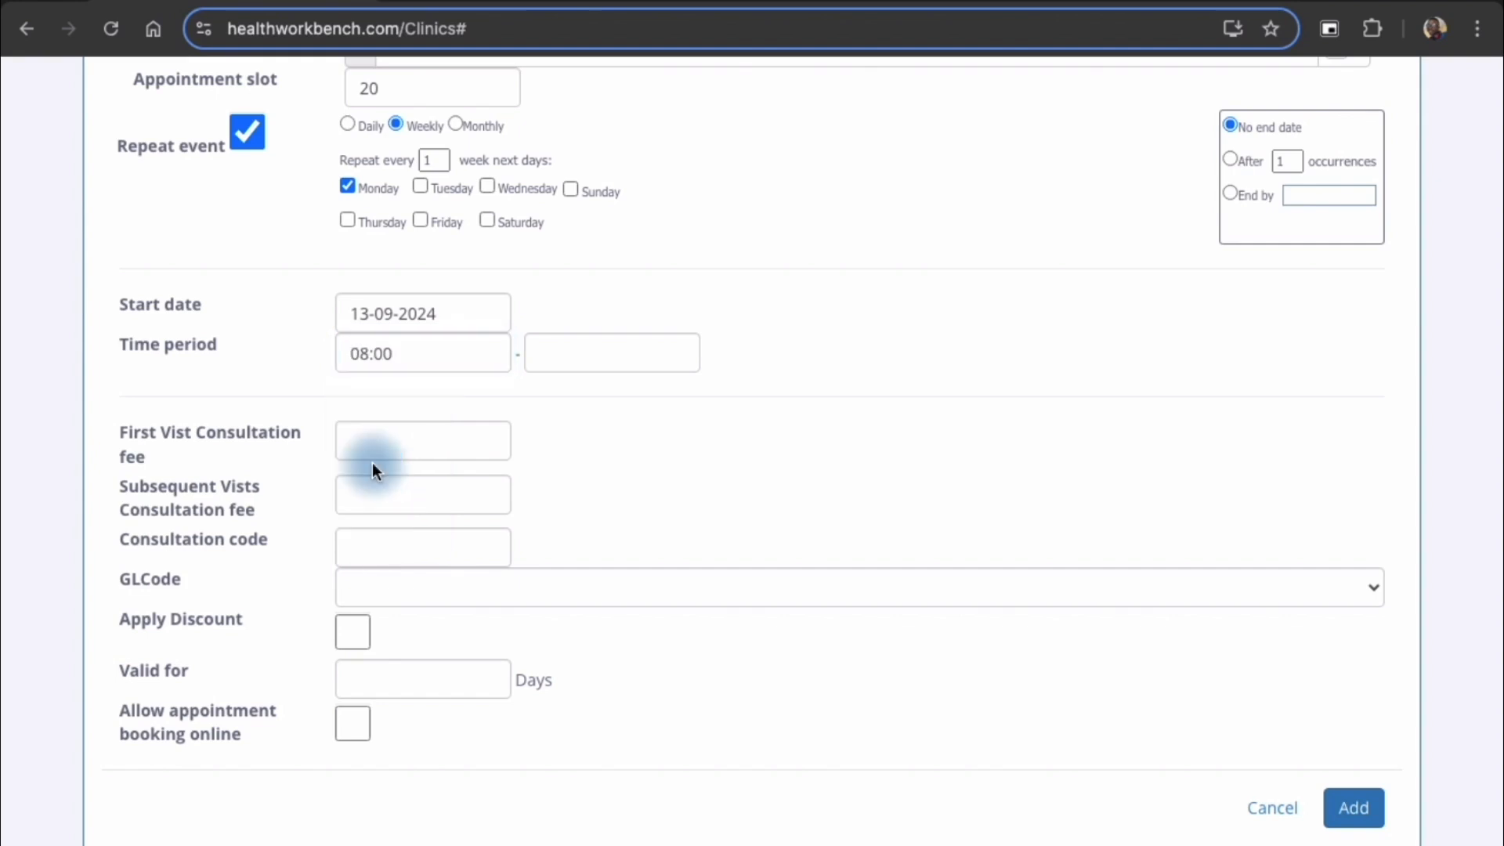
Step: Set the end of the clinic's time period to 14:00
{"action": "left_click", "coordinate": [612, 350]}
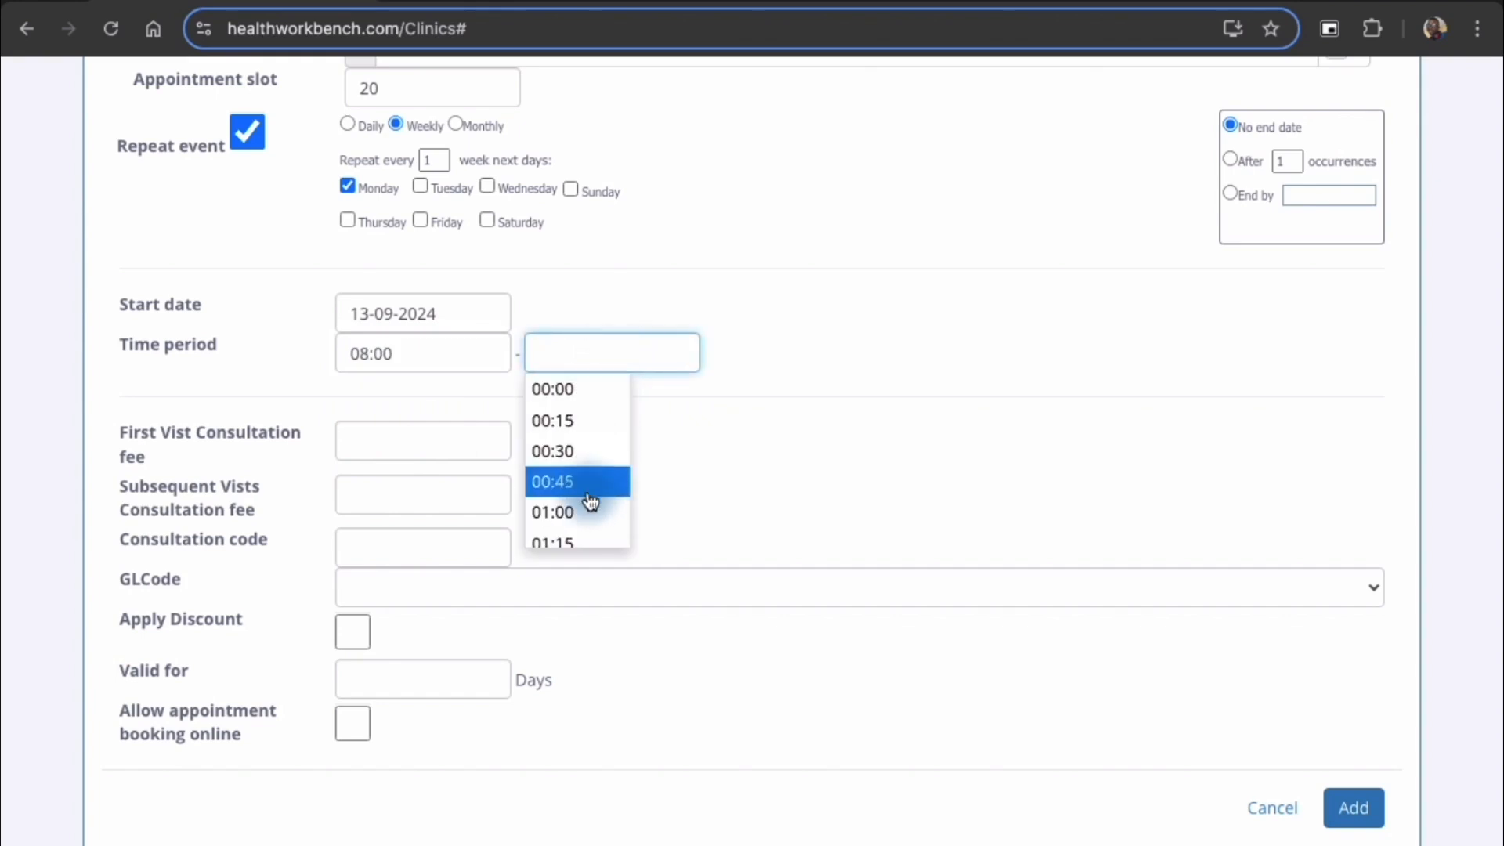
{"action": "scroll", "coordinate": [591, 498], "scroll_direction": "down", "scroll_amount": 8}
{"action": "scroll", "coordinate": [590, 501], "scroll_direction": "down", "scroll_amount": 3}
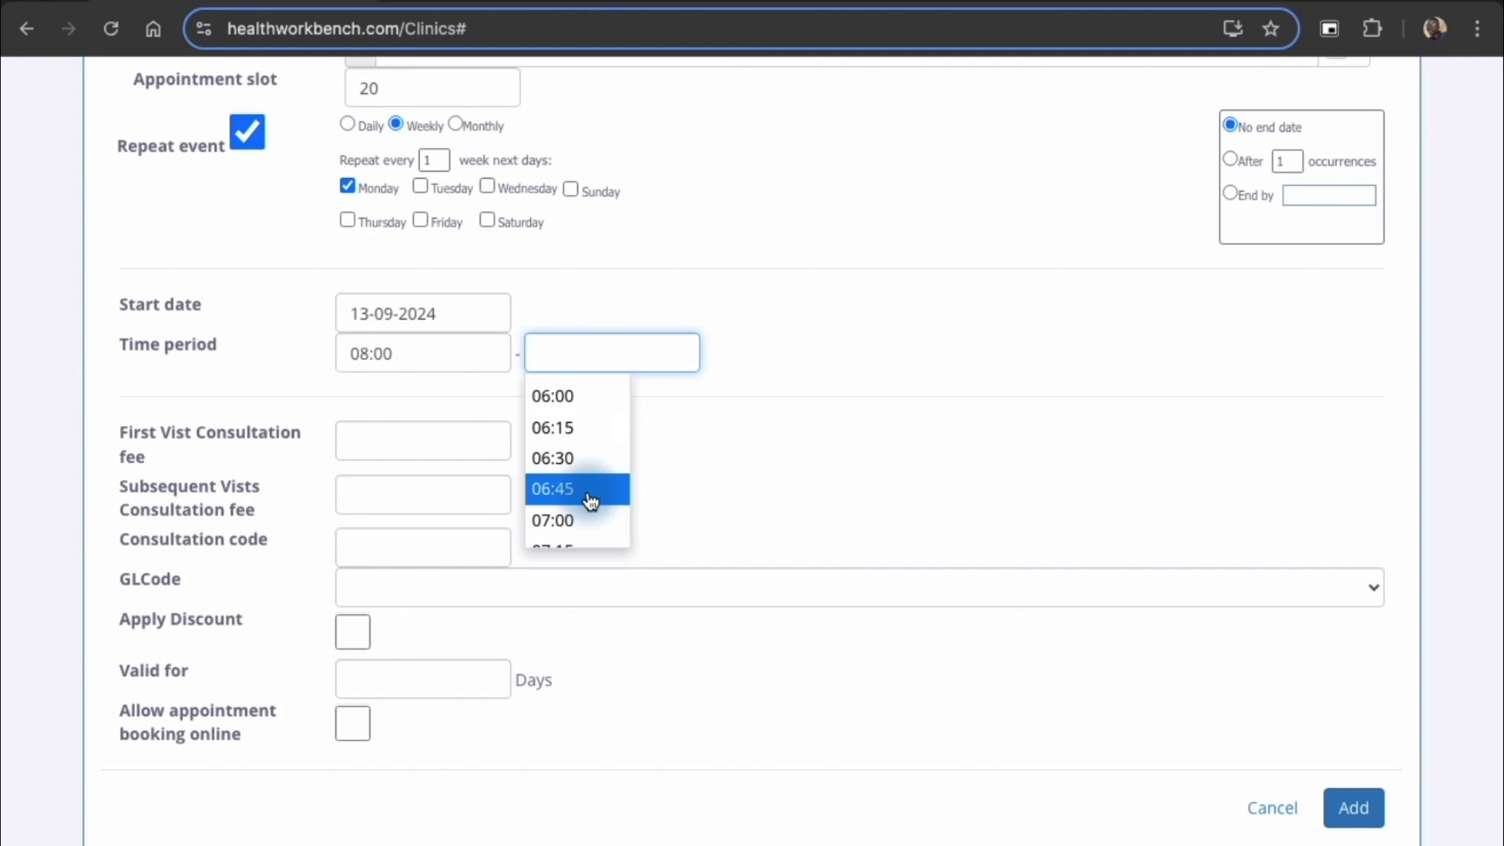
{"action": "scroll", "coordinate": [590, 501], "scroll_direction": "down", "scroll_amount": 10}
{"action": "scroll", "coordinate": [590, 502], "scroll_direction": "down", "scroll_amount": 4}
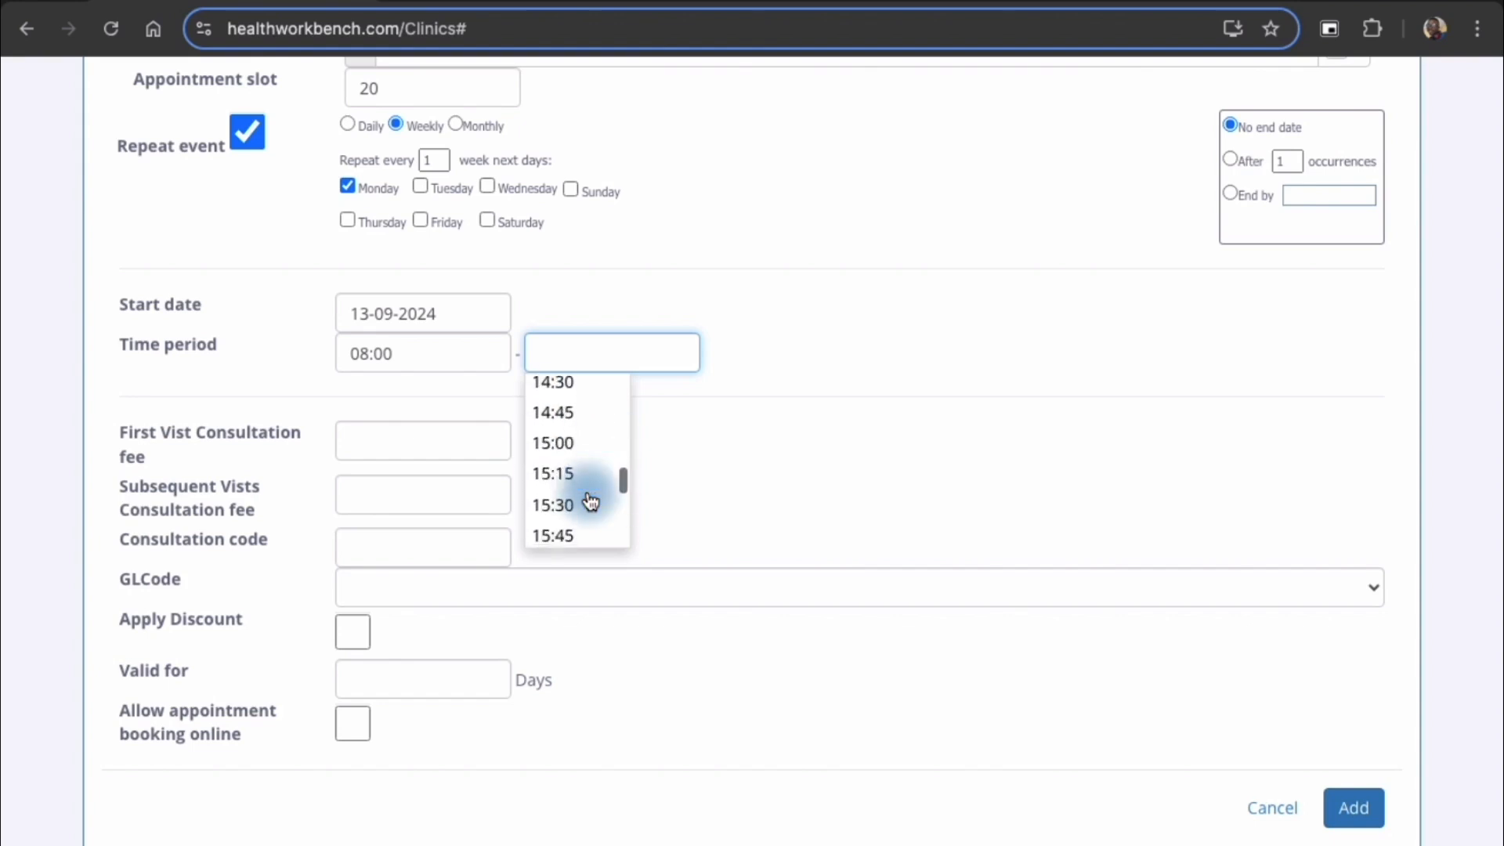
{"action": "scroll", "coordinate": [579, 499], "scroll_direction": "up", "scroll_amount": 3}
{"action": "left_click", "coordinate": [577, 505]}
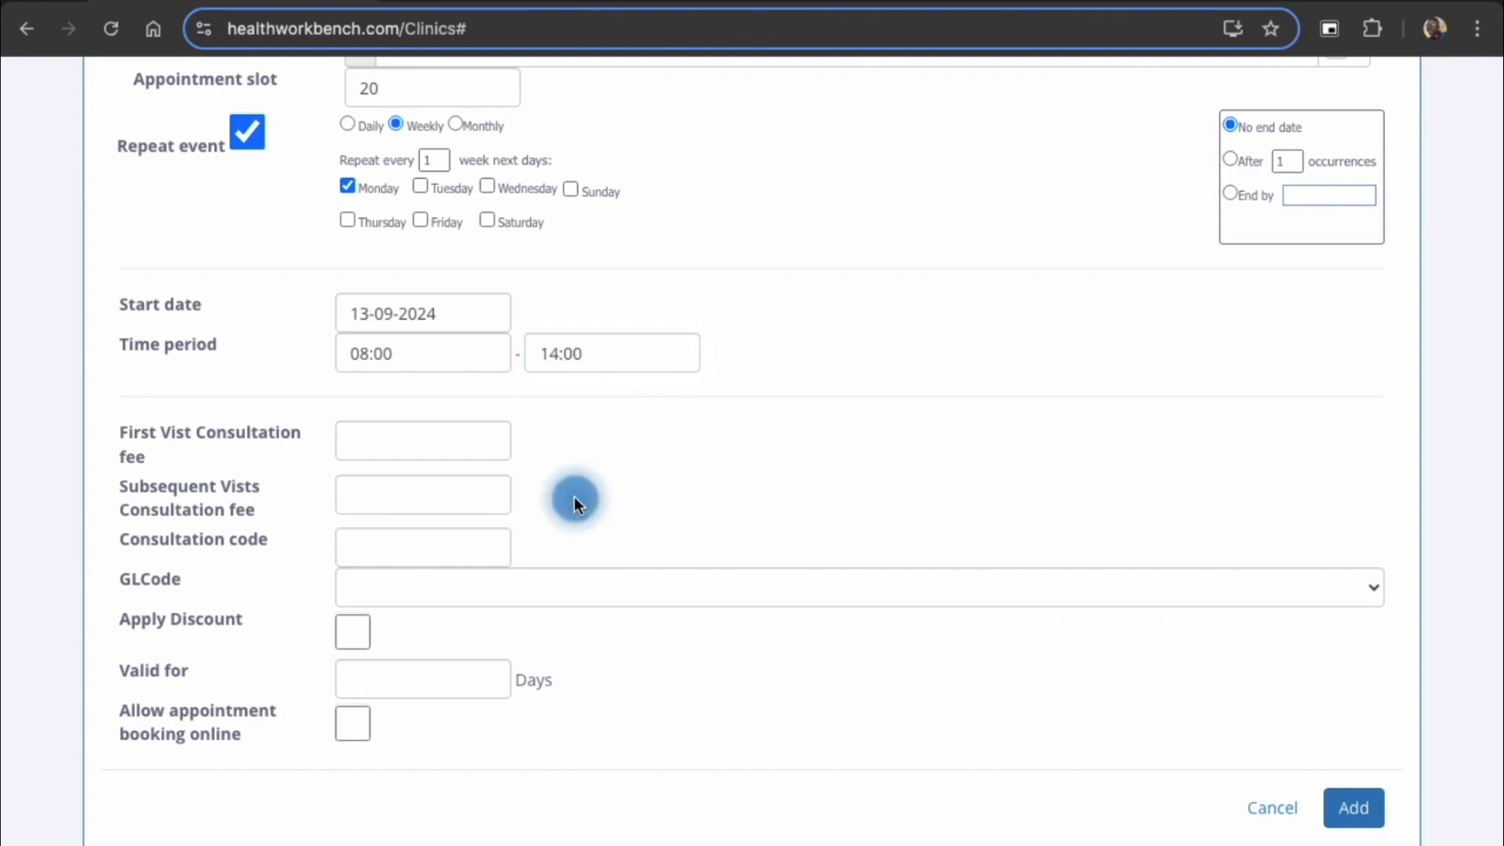
Step: Set the first visit consultation fee to 10000 and the subsequent visits consultation fee to 2000
{"action": "left_click", "coordinate": [394, 444]}
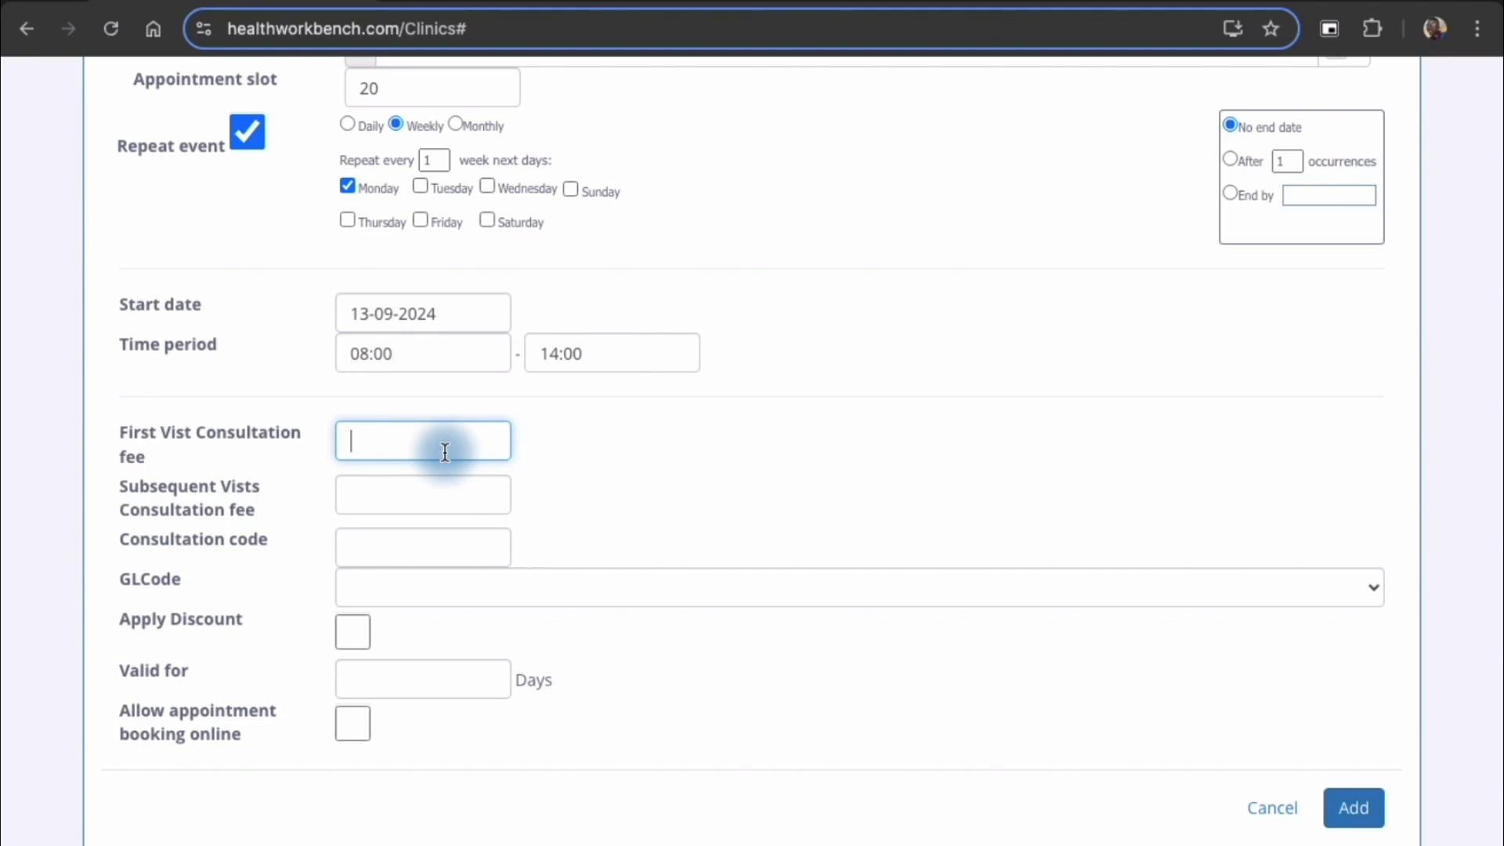
{"action": "scroll", "coordinate": [447, 446], "scroll_direction": "down", "scroll_amount": 1}
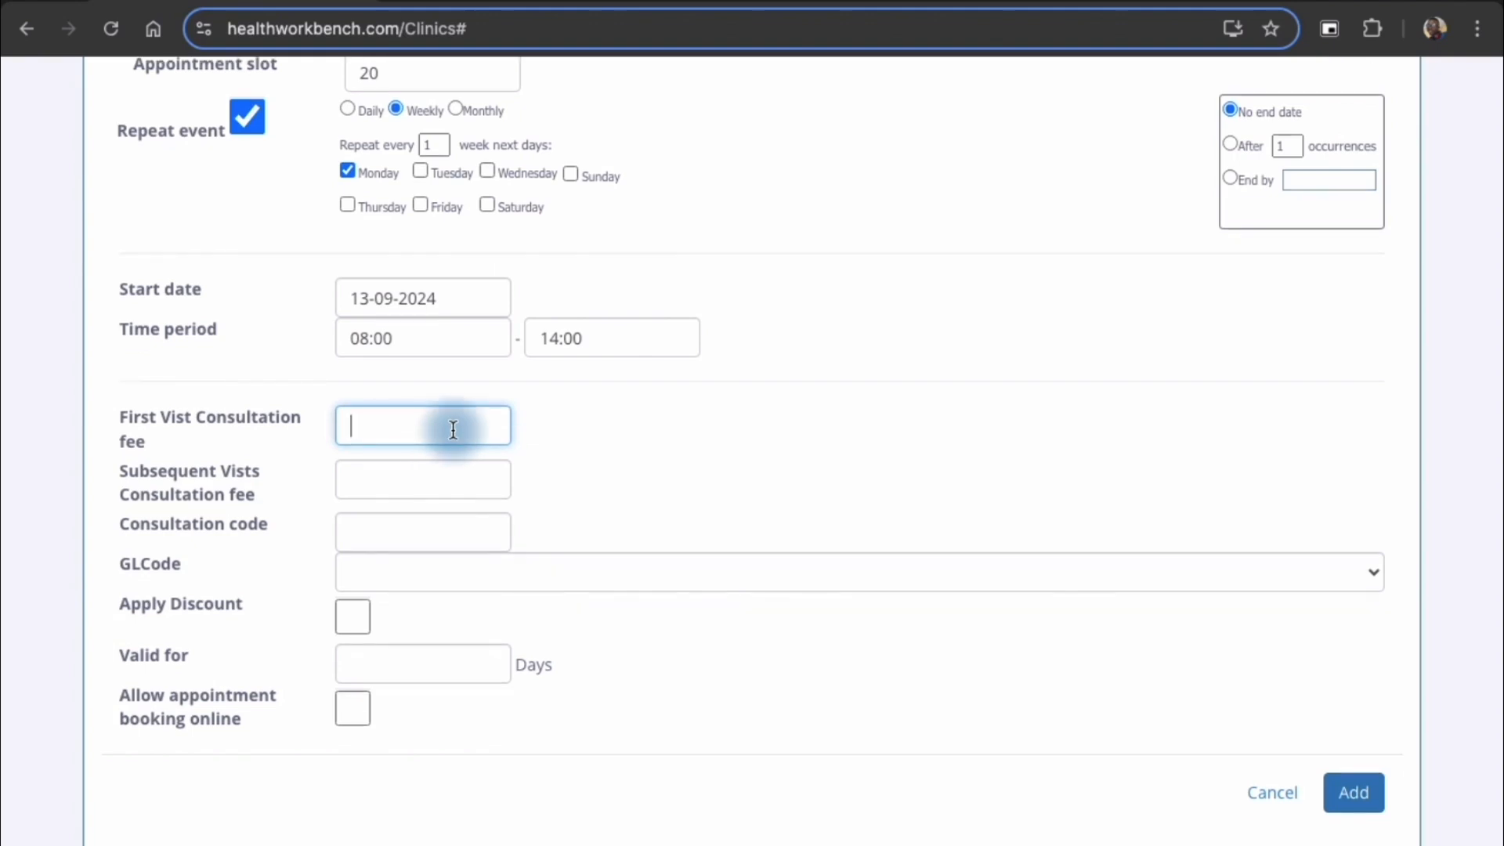
{"action": "type", "text": "10000"}
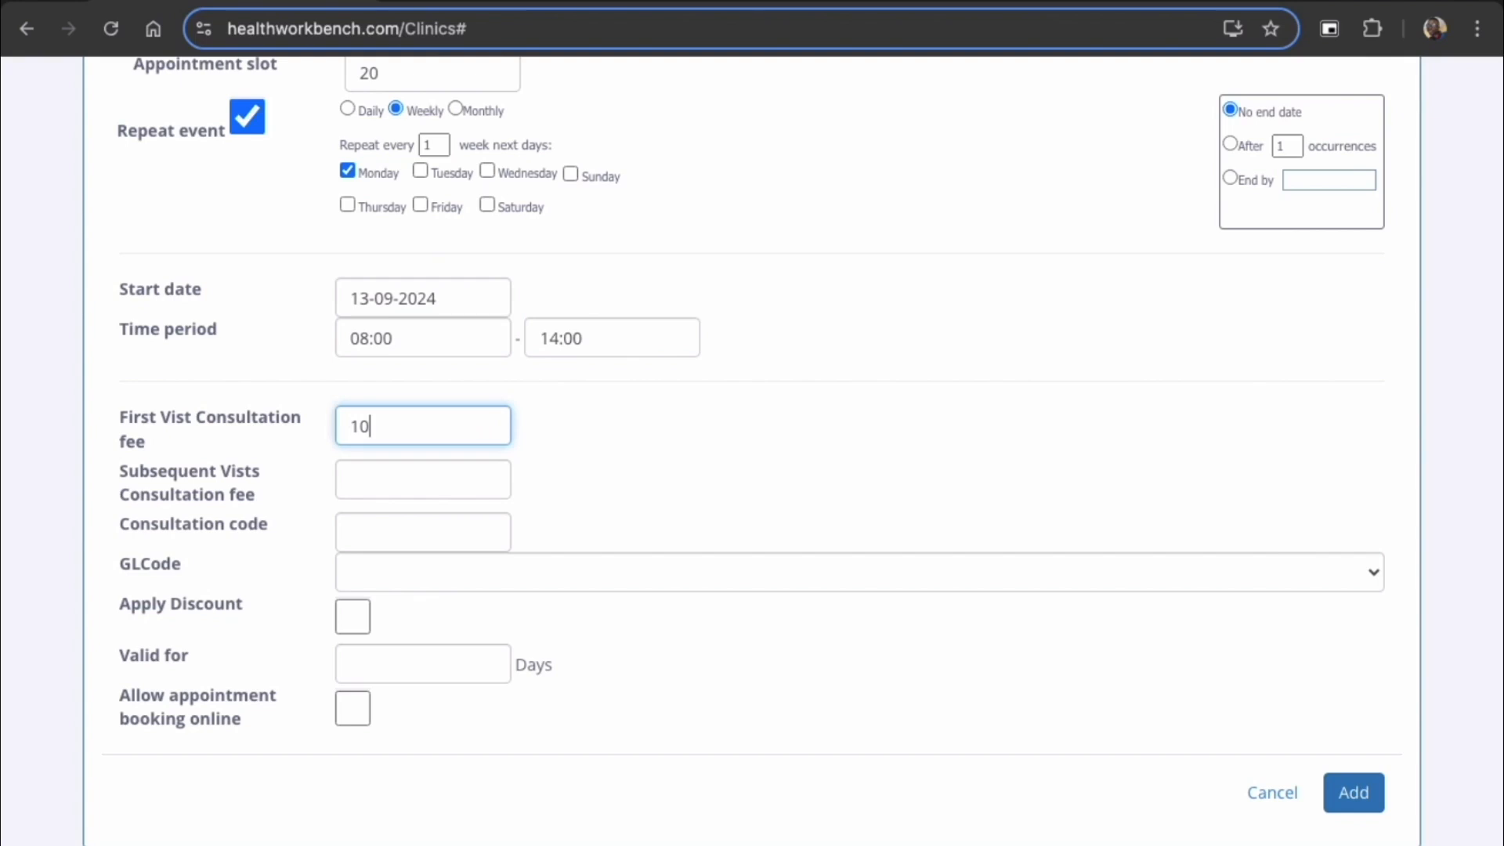
{"action": "left_click", "coordinate": [429, 483]}
{"action": "type", "text": "2000"}
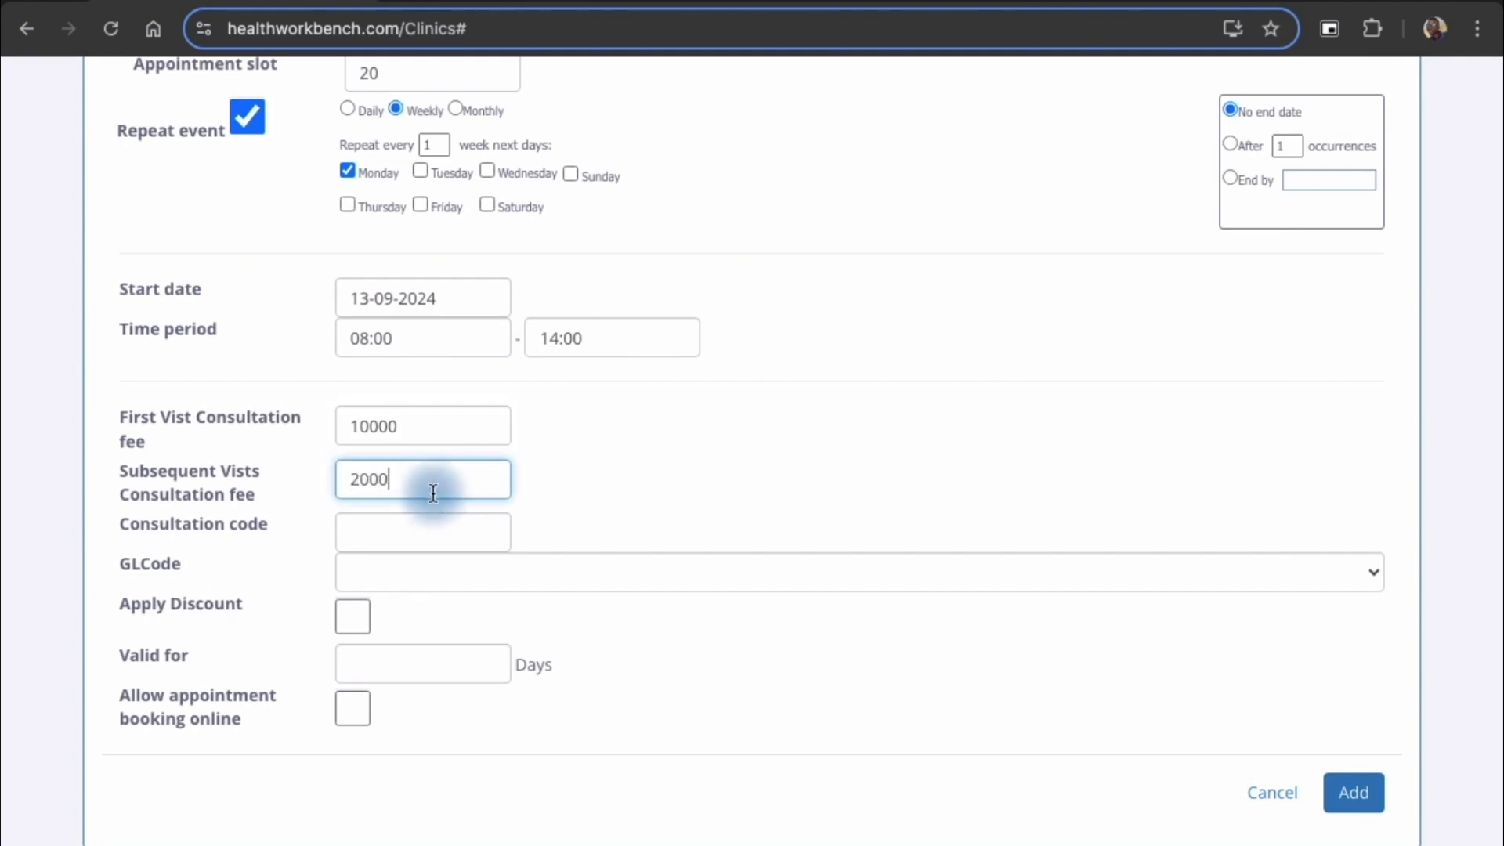
Step: Enter FMC as the consultation code and choose the Consultants Revenue Account as the GLCode
{"action": "left_click", "coordinate": [437, 528]}
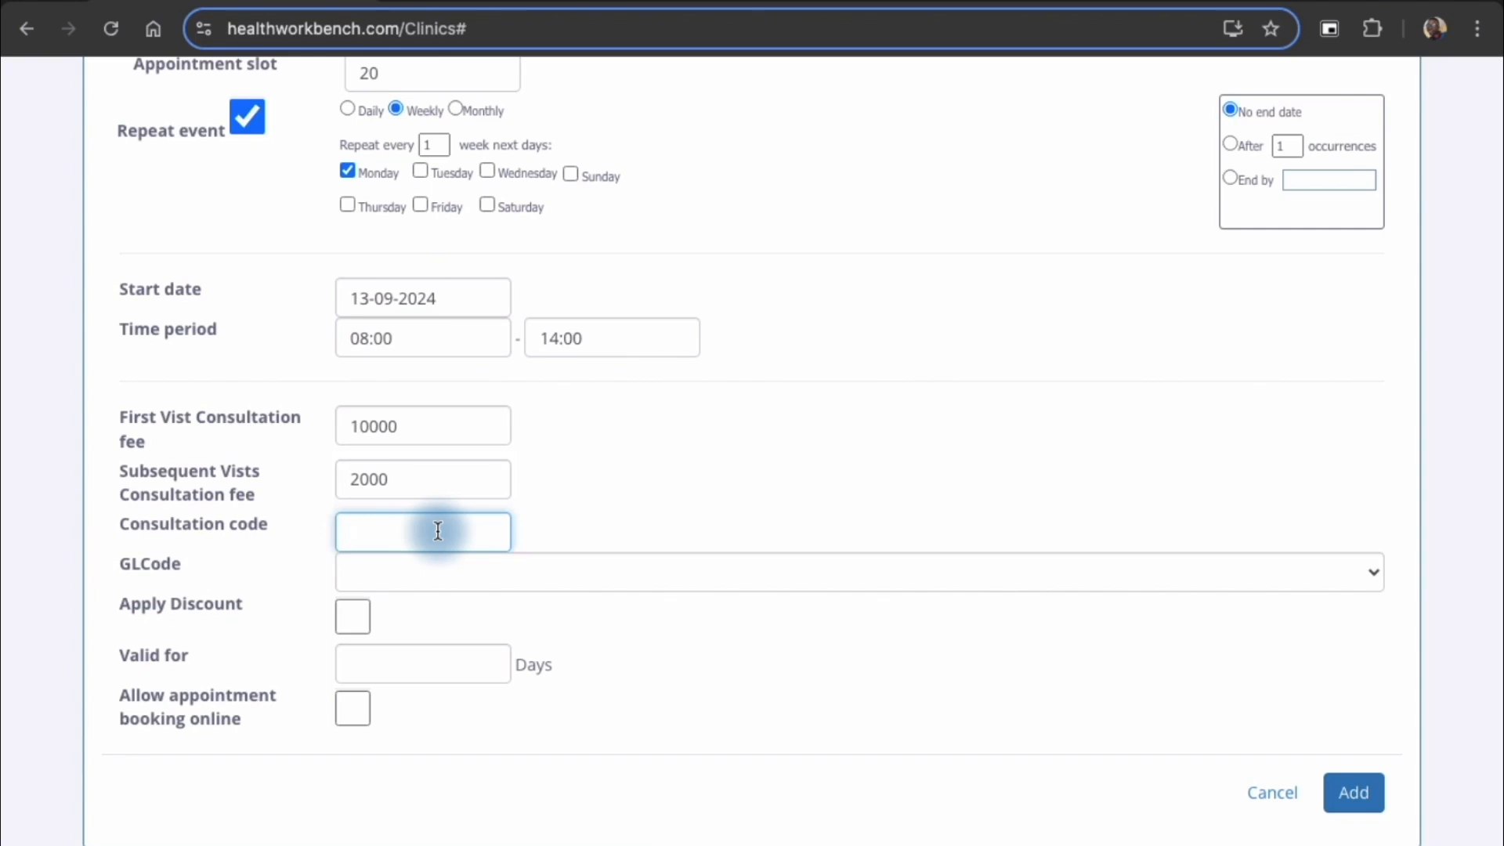
{"action": "type", "text": "FMC"}
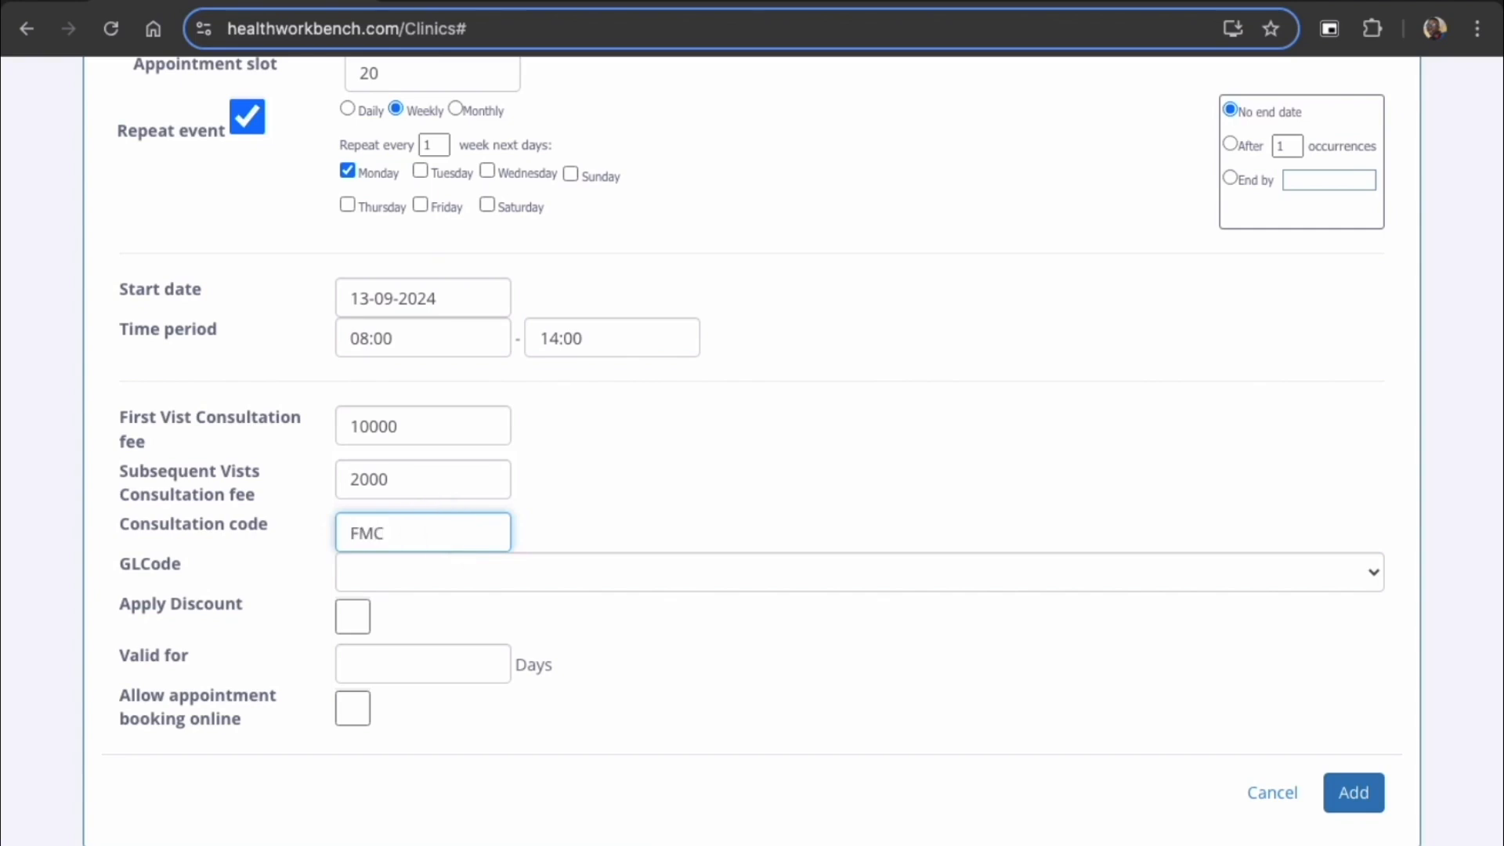
{"action": "left_click", "coordinate": [407, 569]}
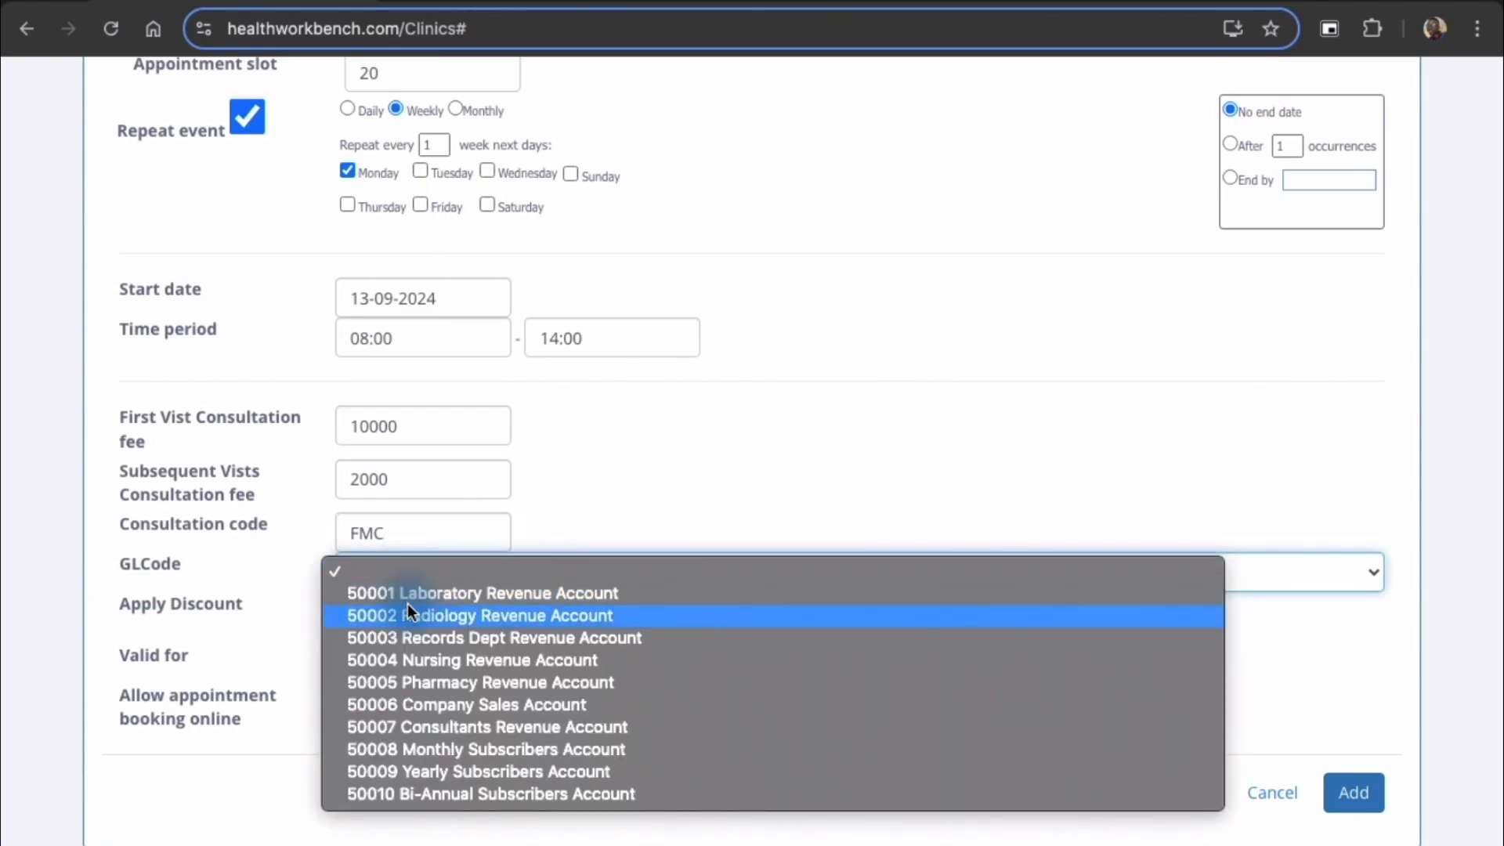
{"action": "left_click", "coordinate": [417, 726]}
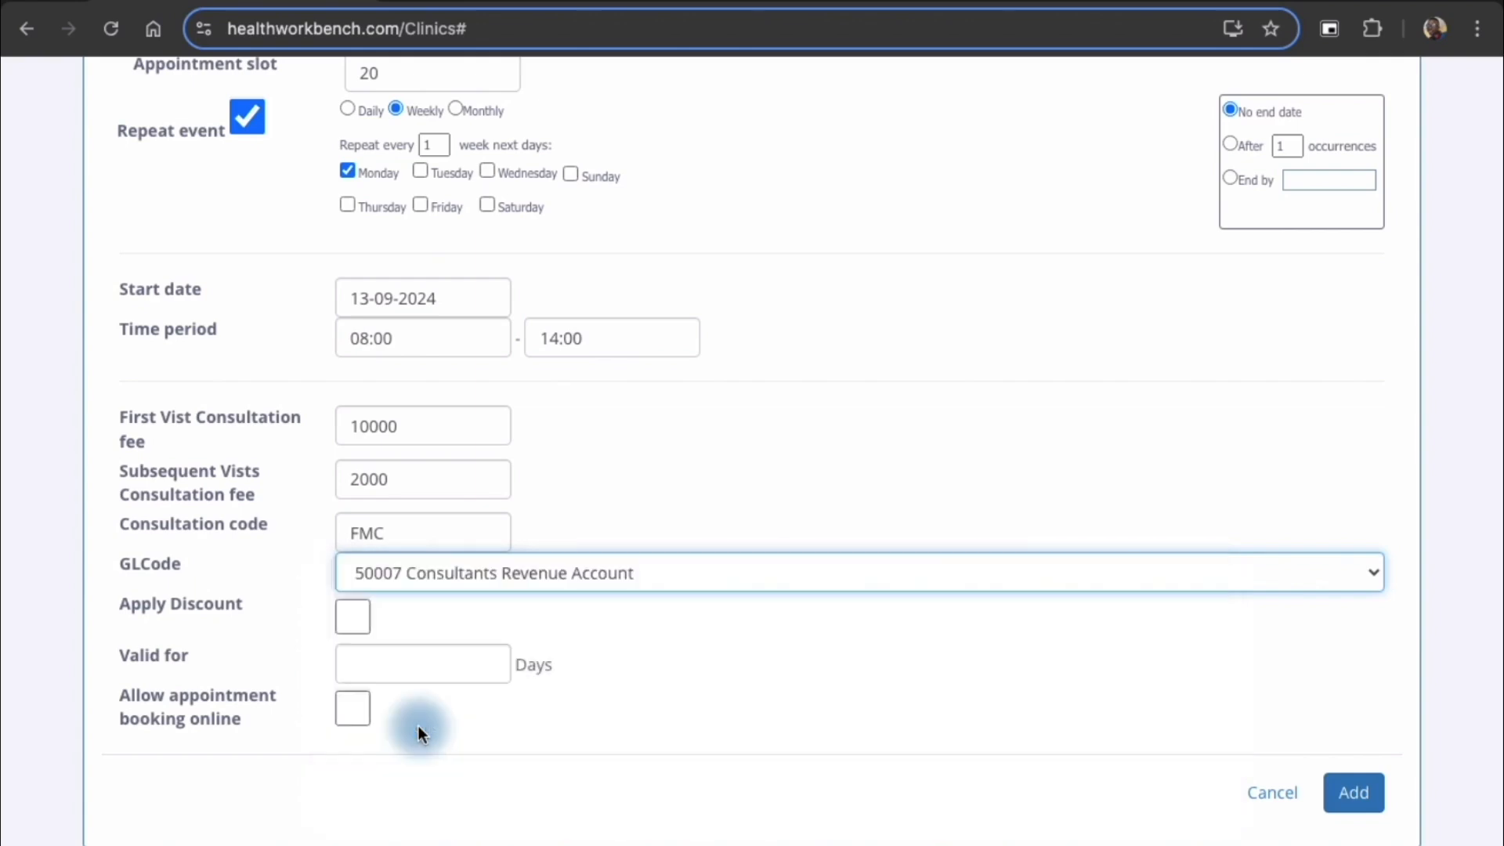
Step: Switch Apply Discount on and back off, and make the consultation valid for 30 days
{"action": "left_click", "coordinate": [354, 617]}
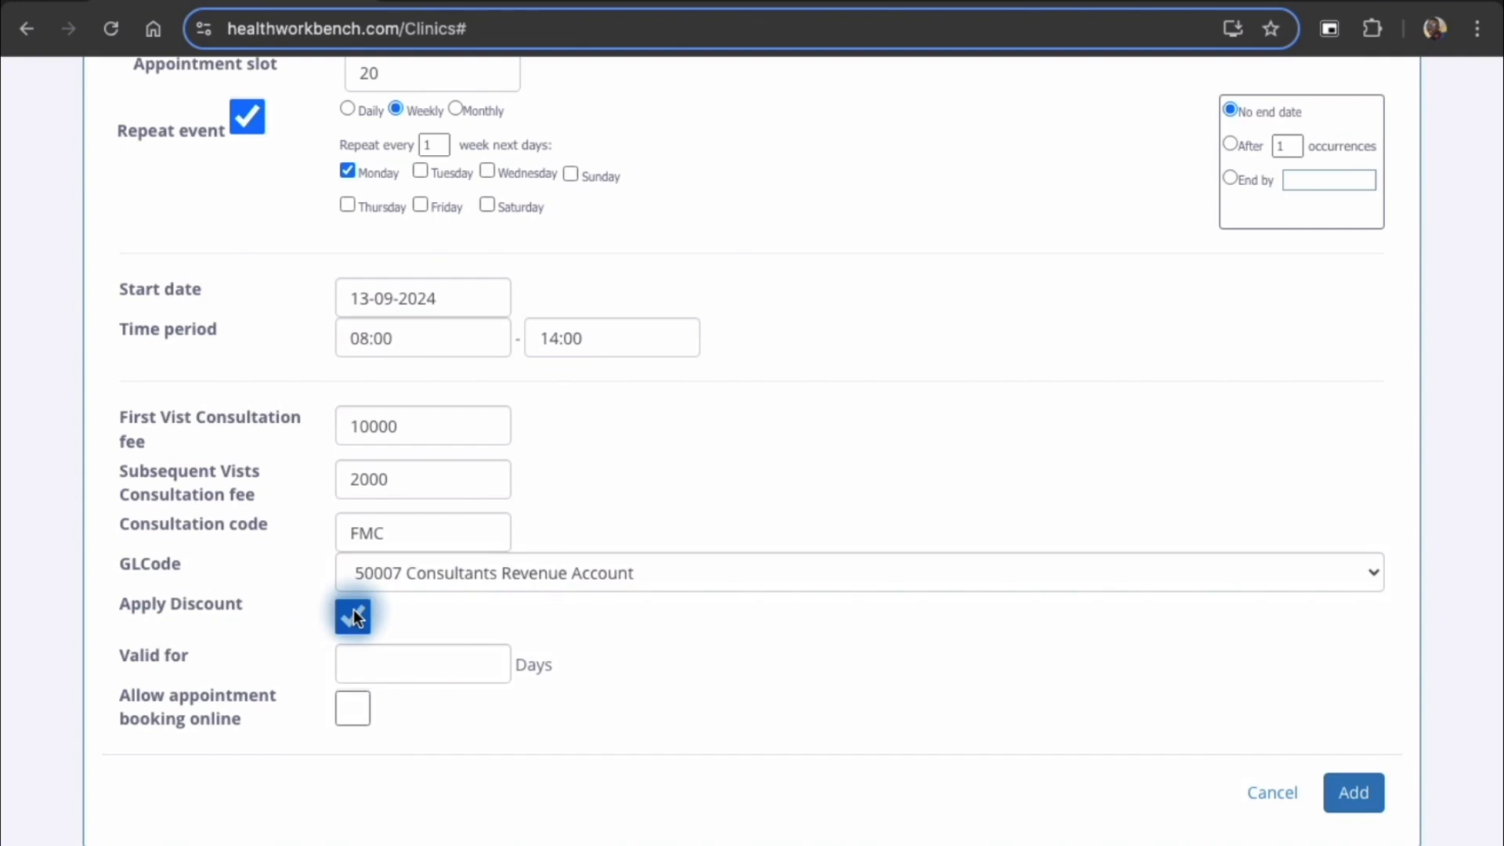
{"action": "left_click", "coordinate": [359, 617]}
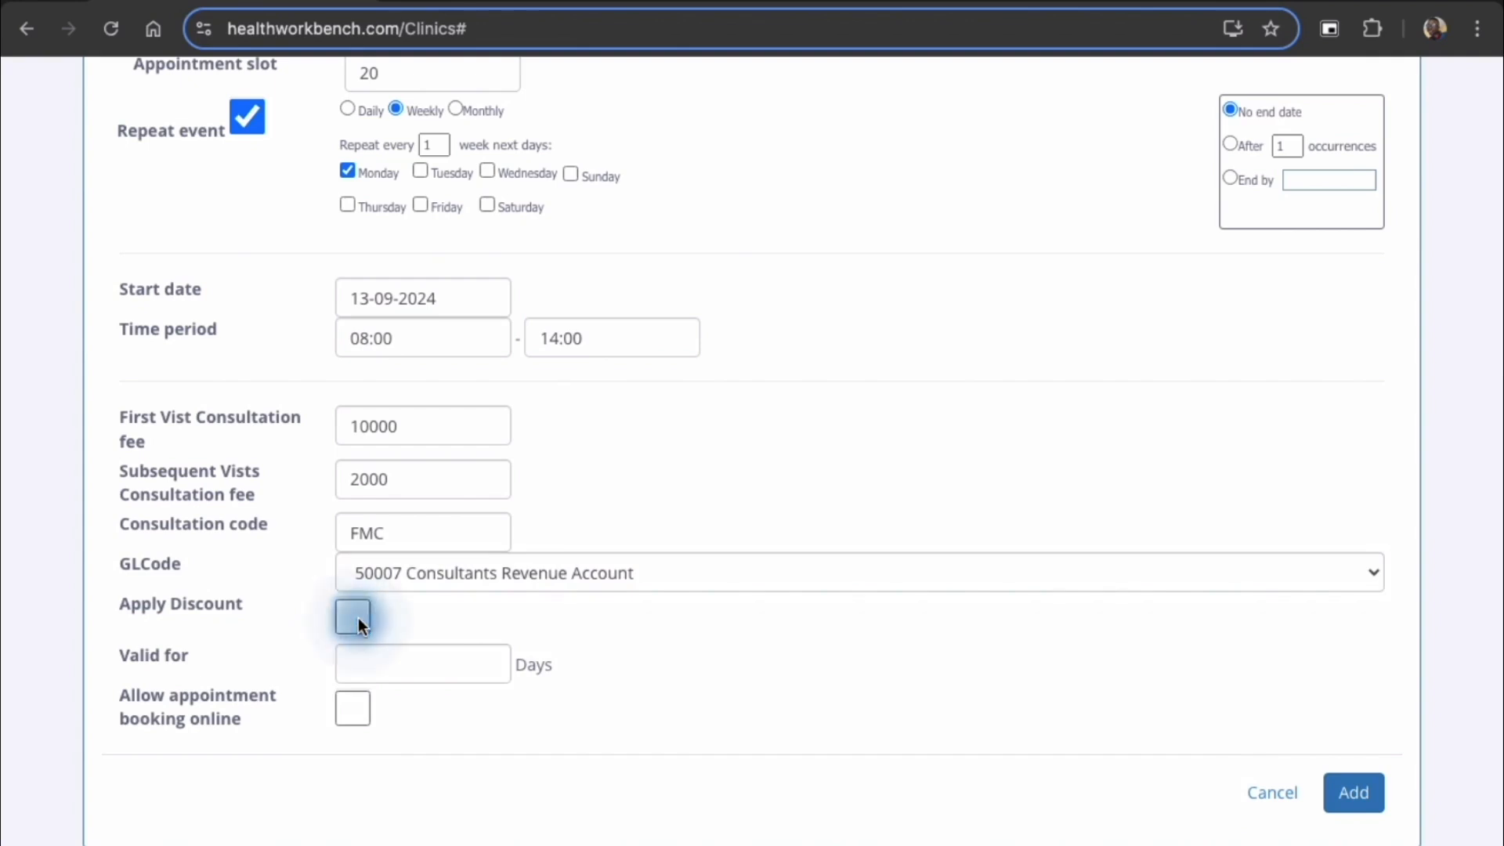
{"action": "left_click", "coordinate": [386, 667]}
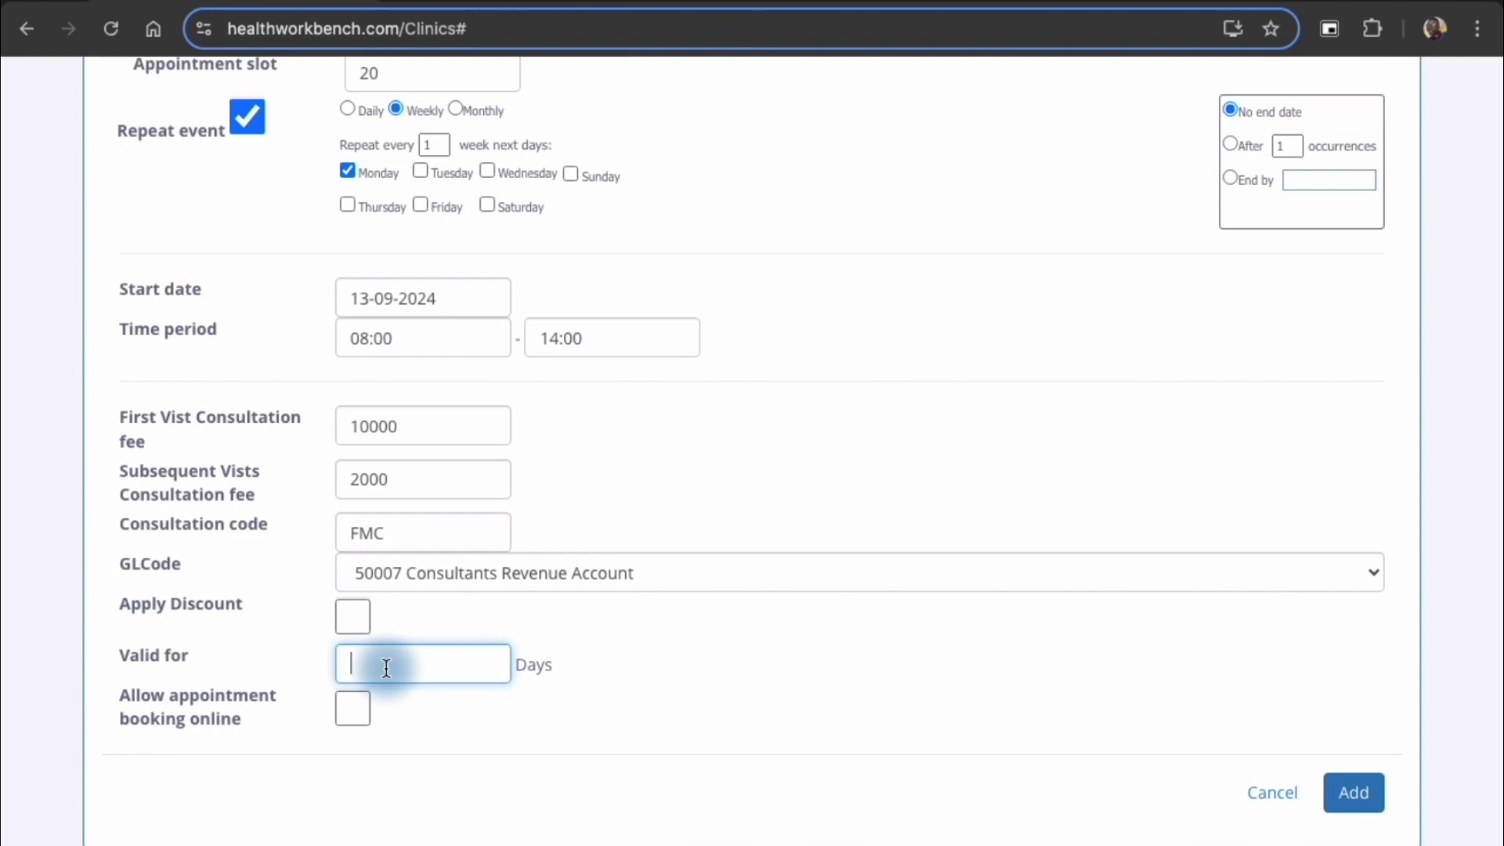
{"action": "type", "text": "30"}
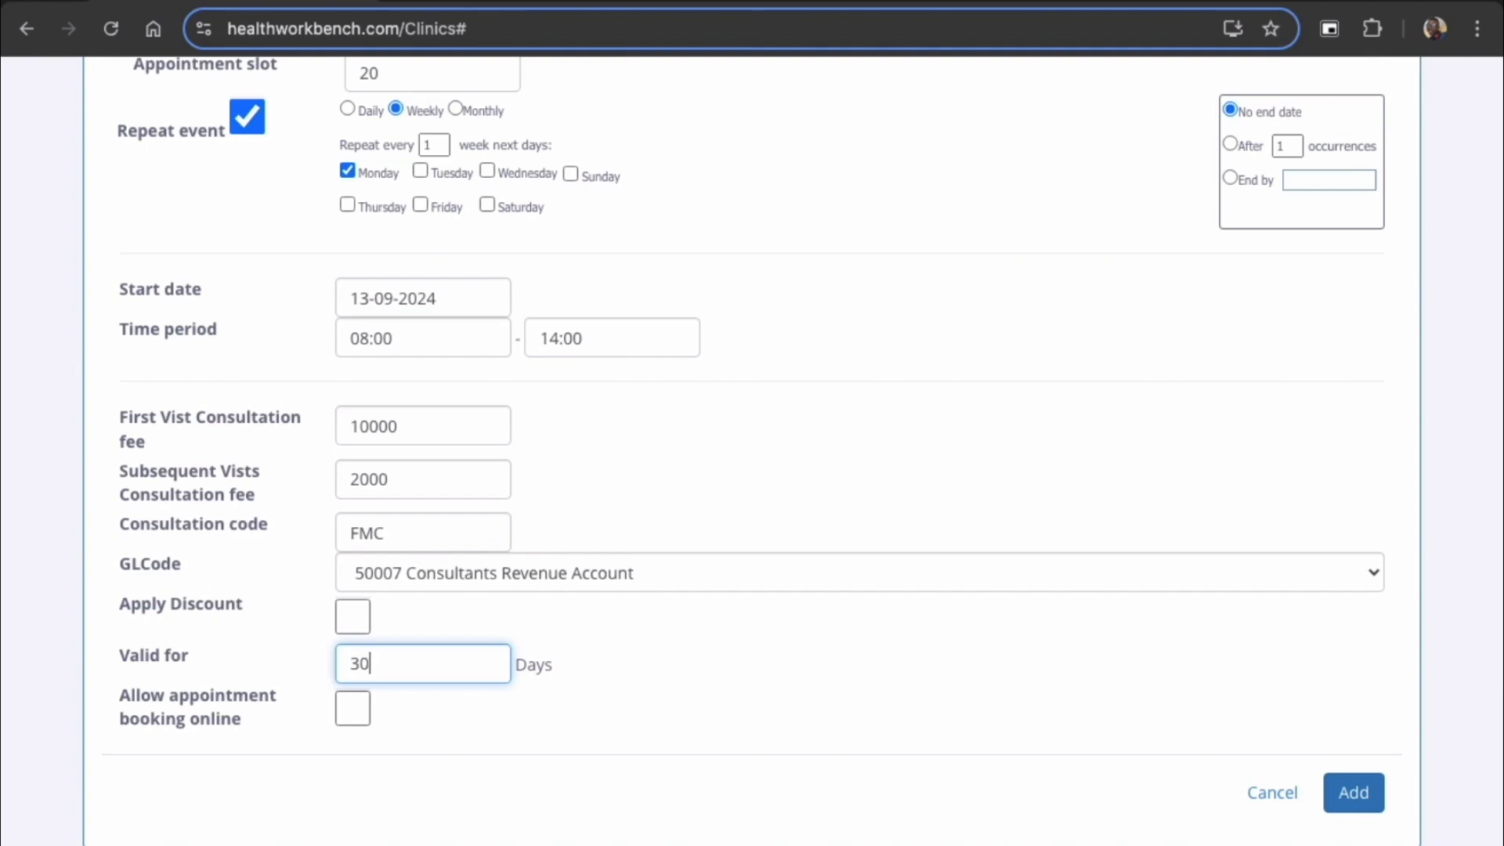
Step: Allow online appointment booking, add the clinic, and select FAMILY CLINIC in the clinics list
{"action": "left_click", "coordinate": [360, 716]}
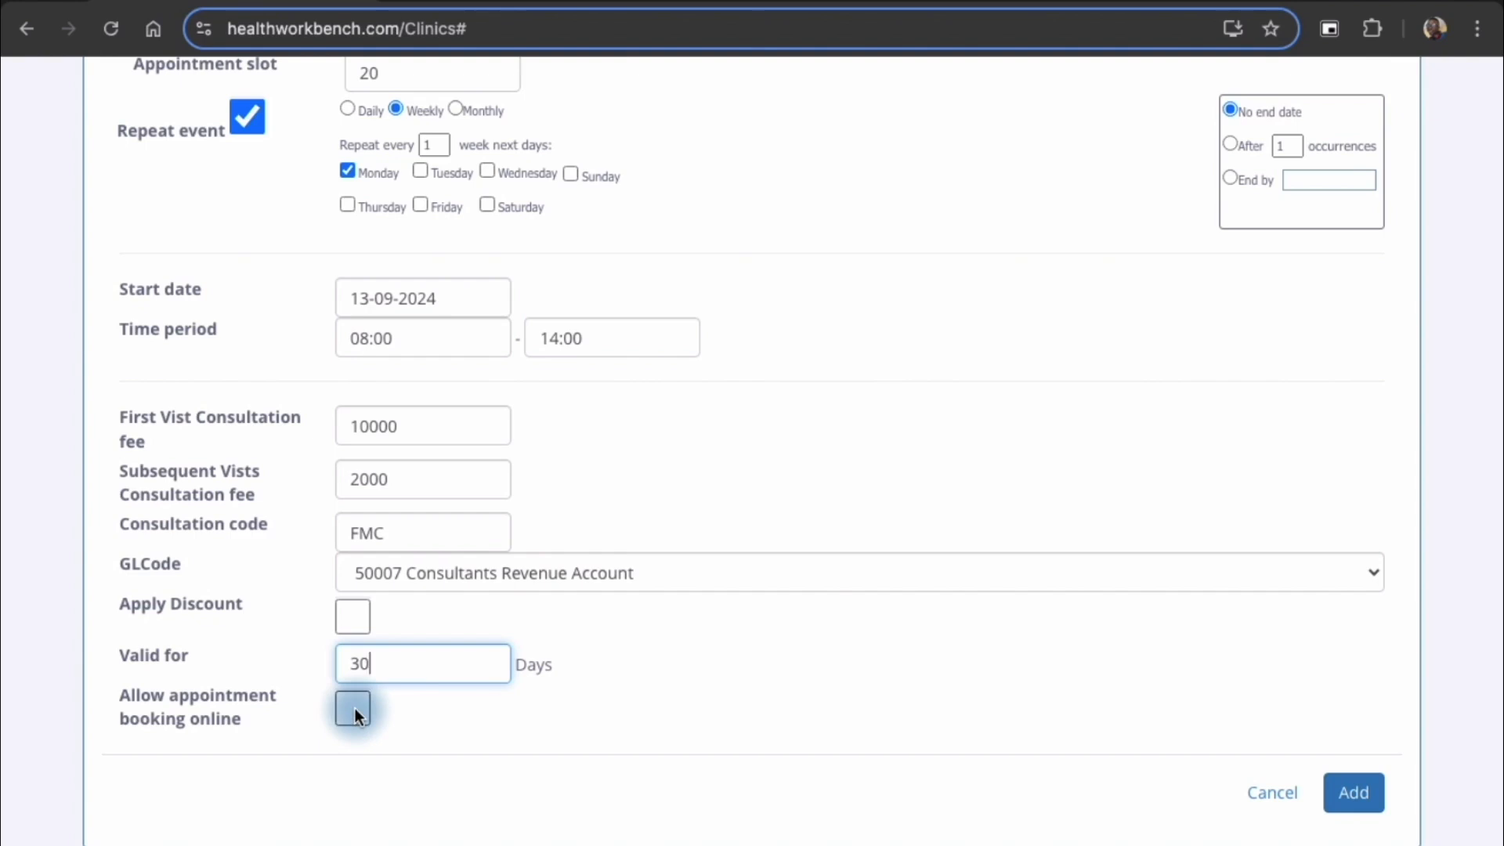
{"action": "left_click", "coordinate": [355, 708]}
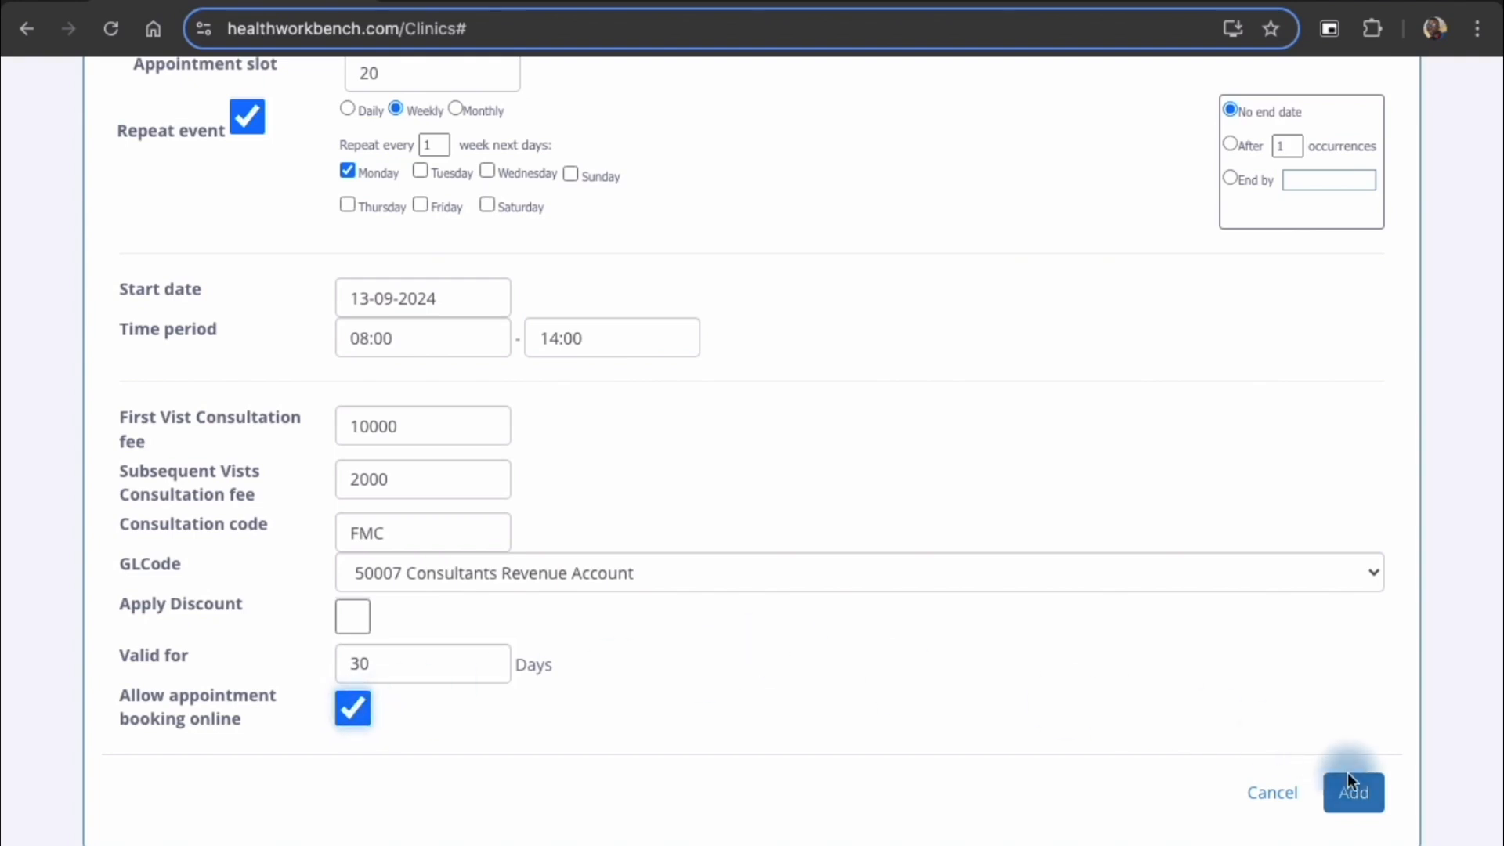
{"action": "left_click", "coordinate": [1360, 793]}
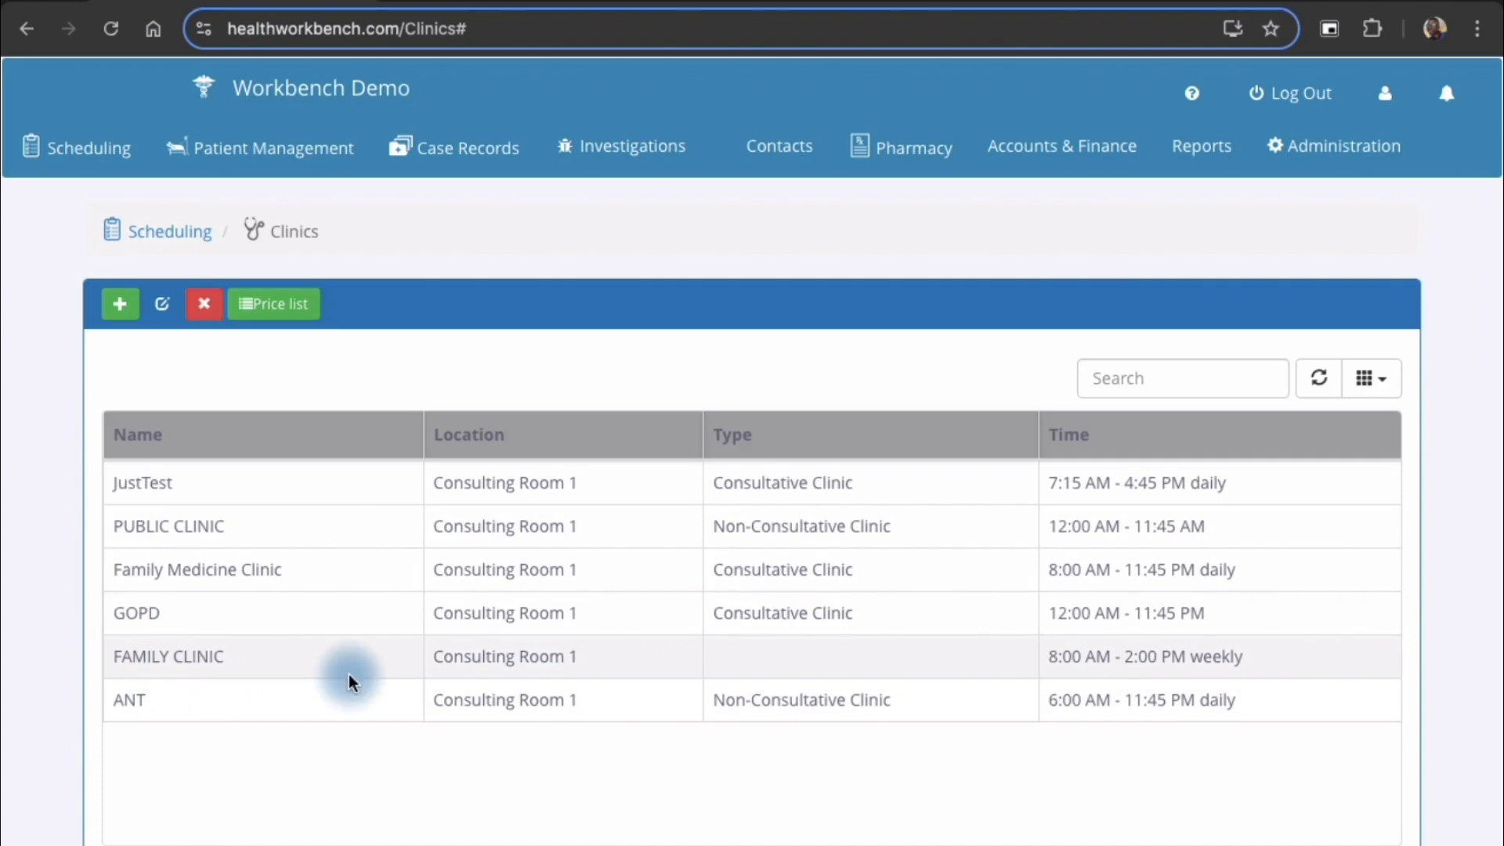
{"action": "left_click", "coordinate": [310, 654]}
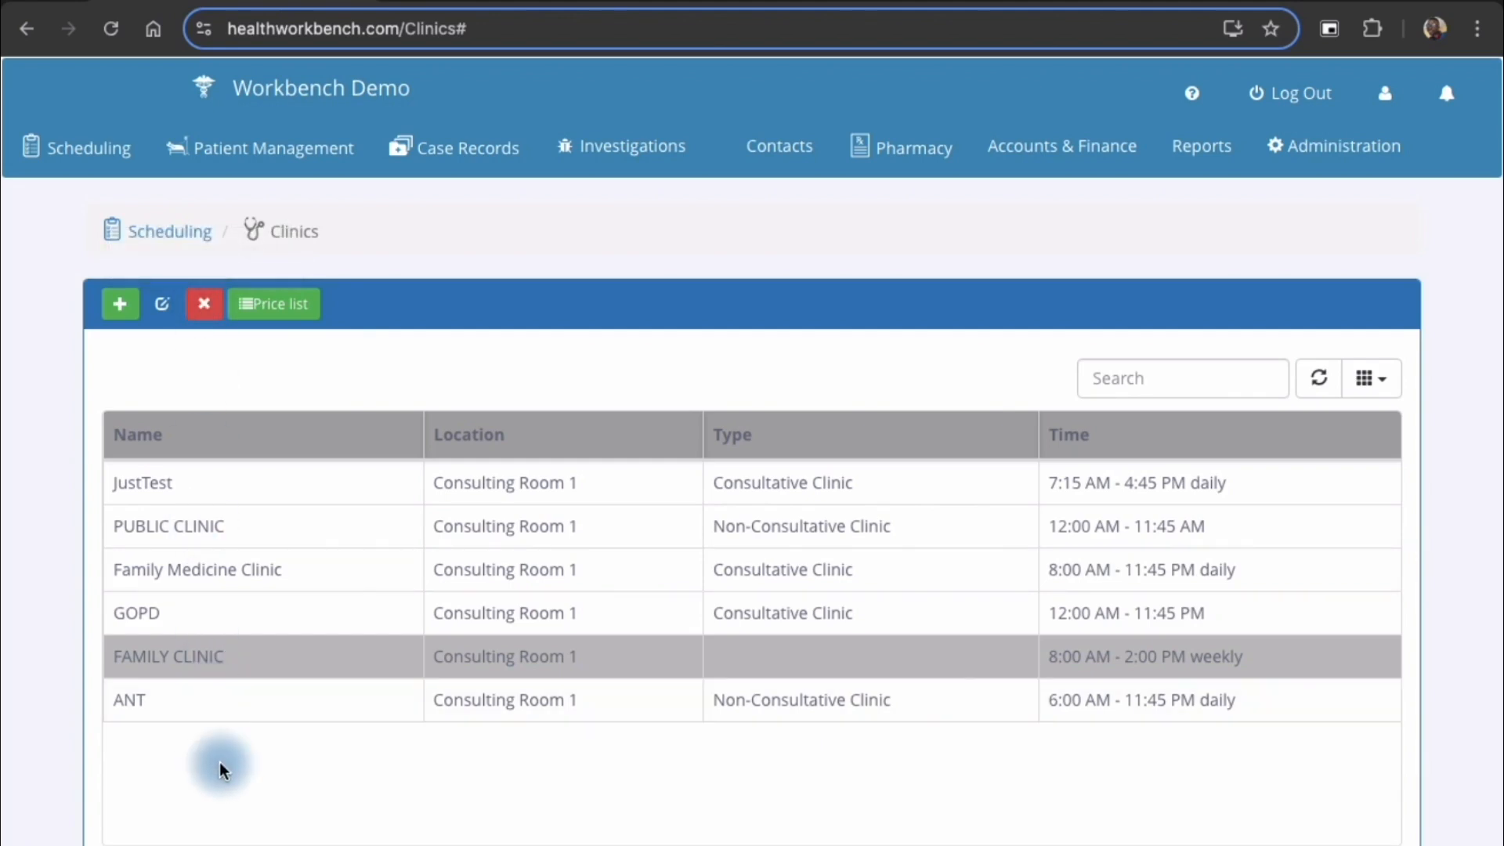
Step: Open the Appointments calendar from Scheduling and view it by month and then by week
{"action": "left_click", "coordinate": [93, 148]}
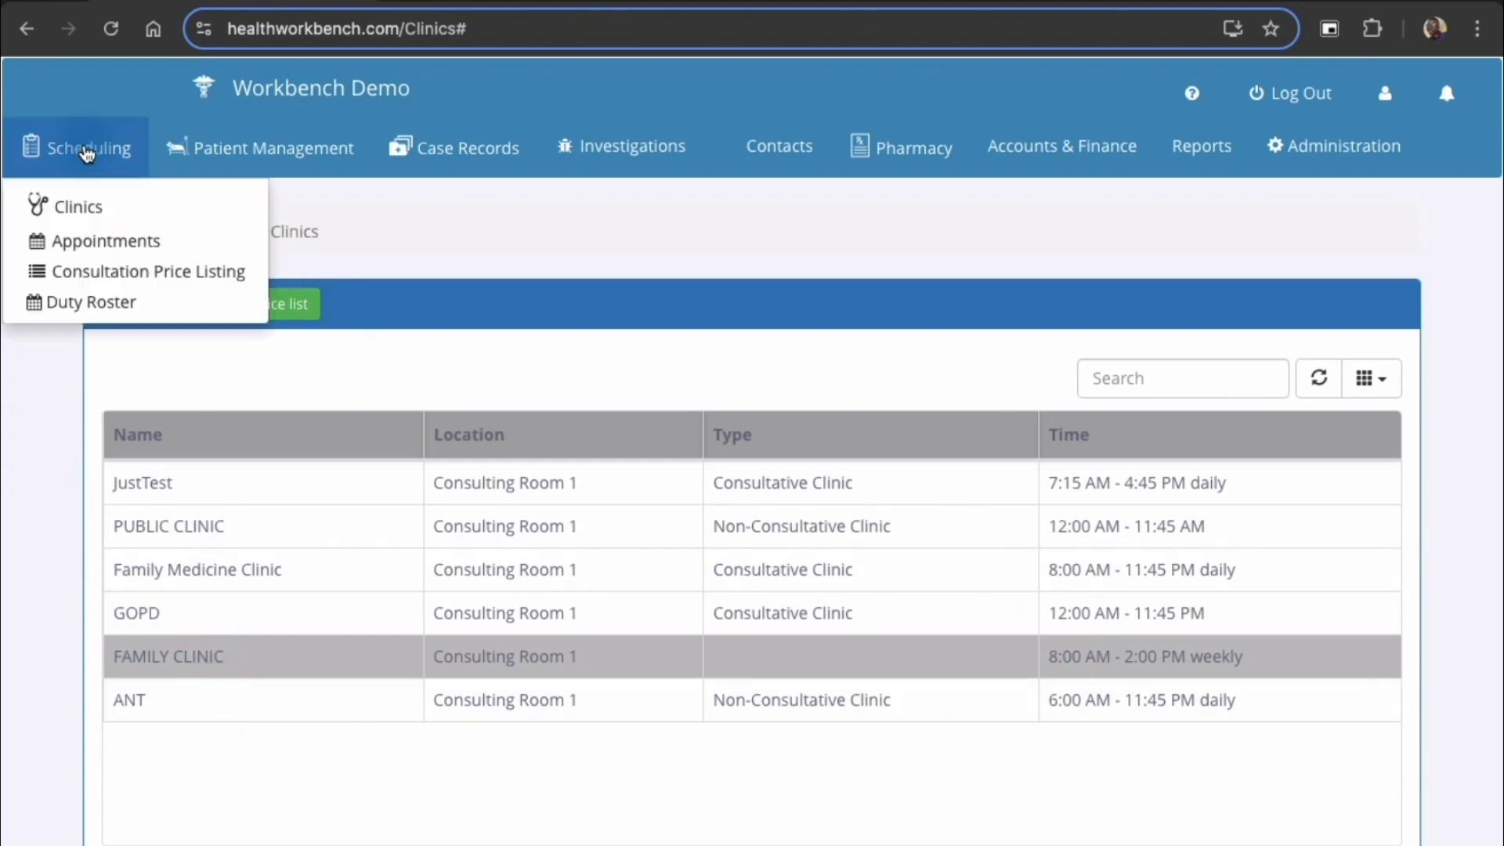
{"action": "left_click", "coordinate": [100, 244]}
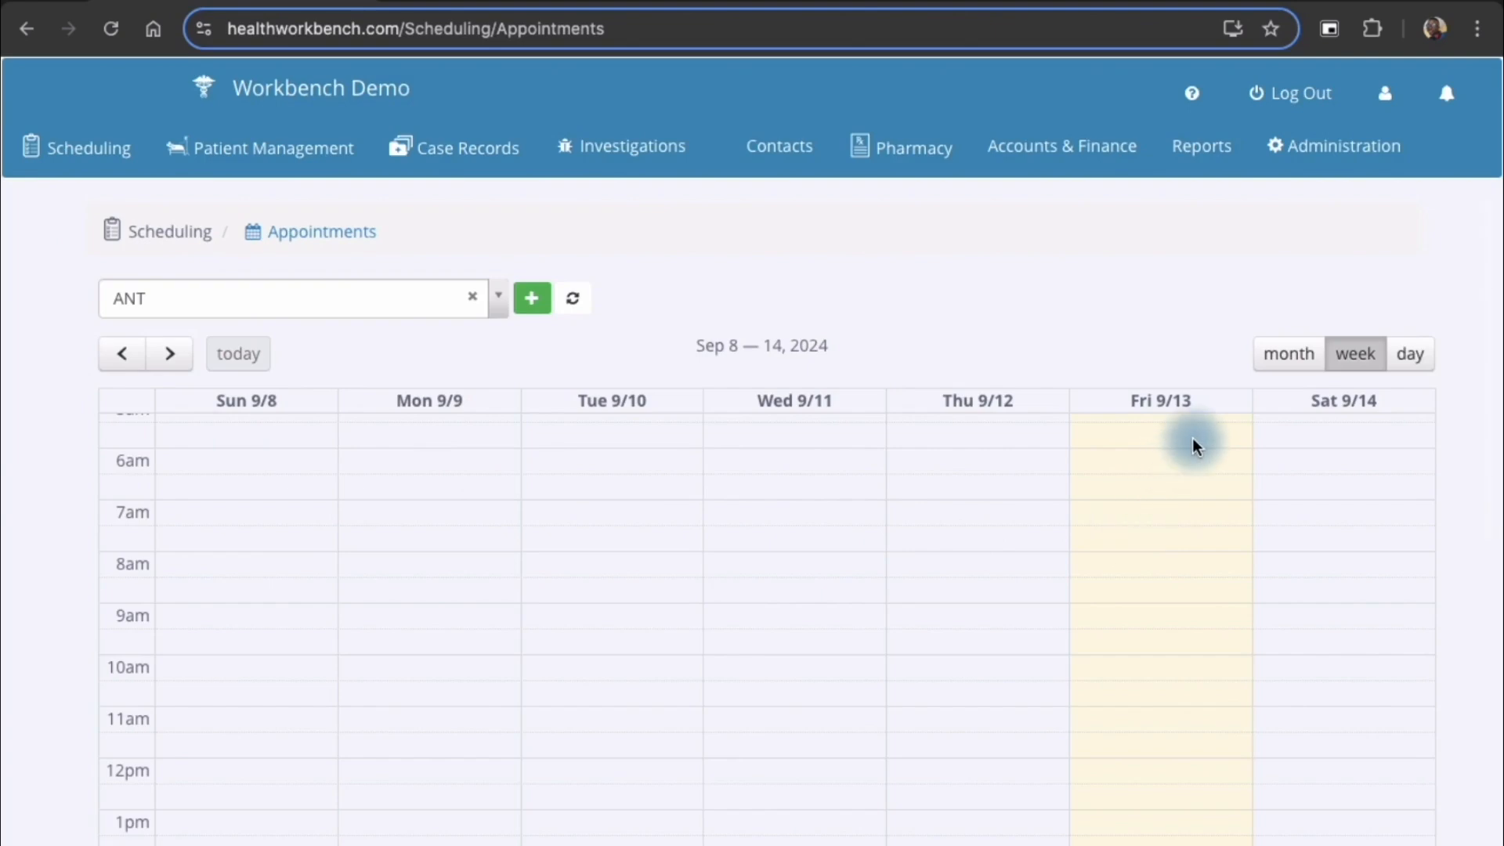
{"action": "left_click", "coordinate": [1289, 360]}
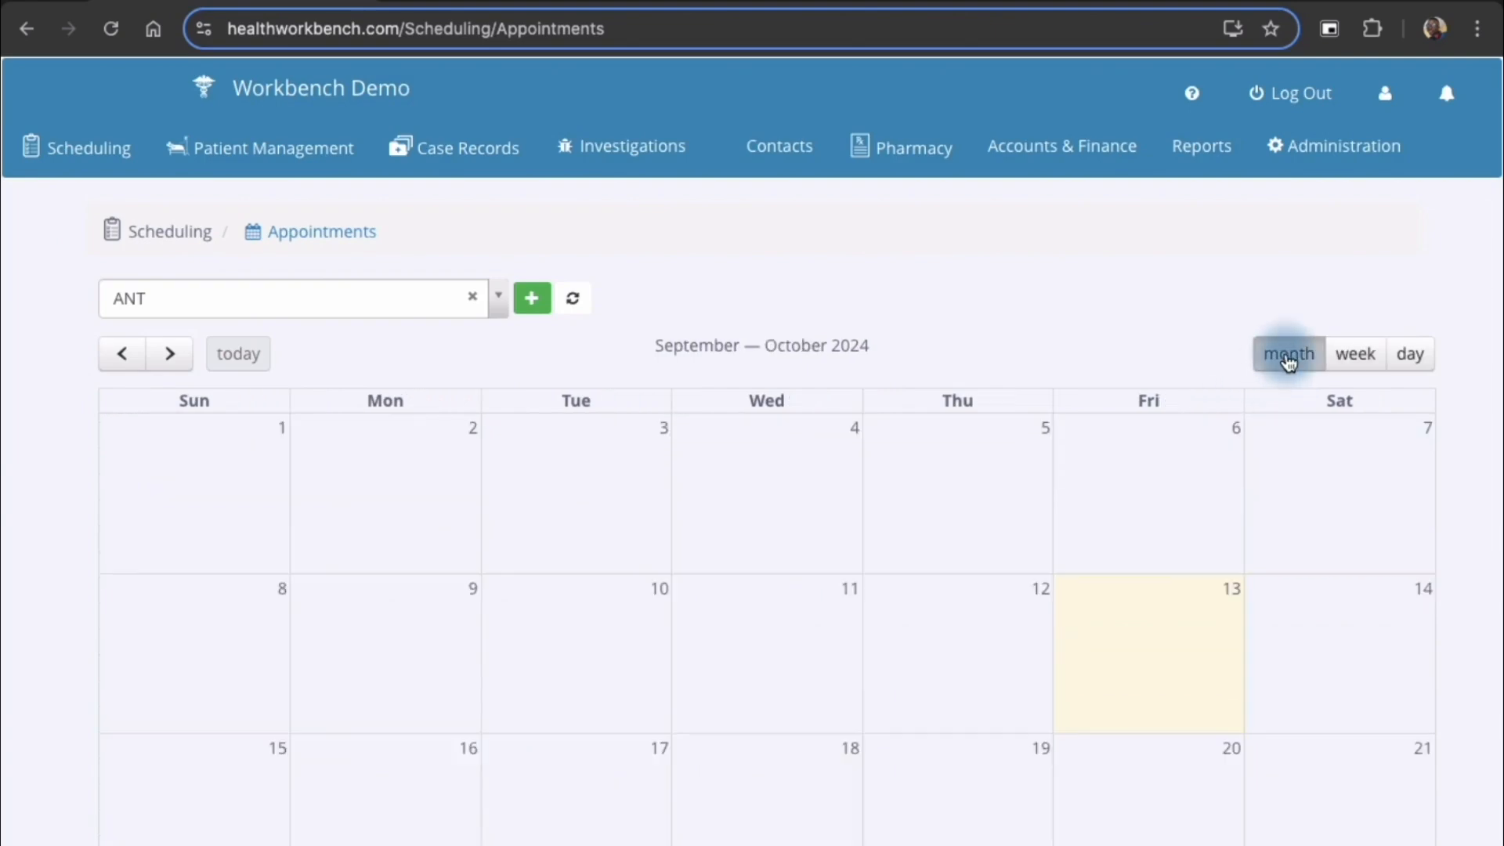
{"action": "left_click", "coordinate": [1353, 358]}
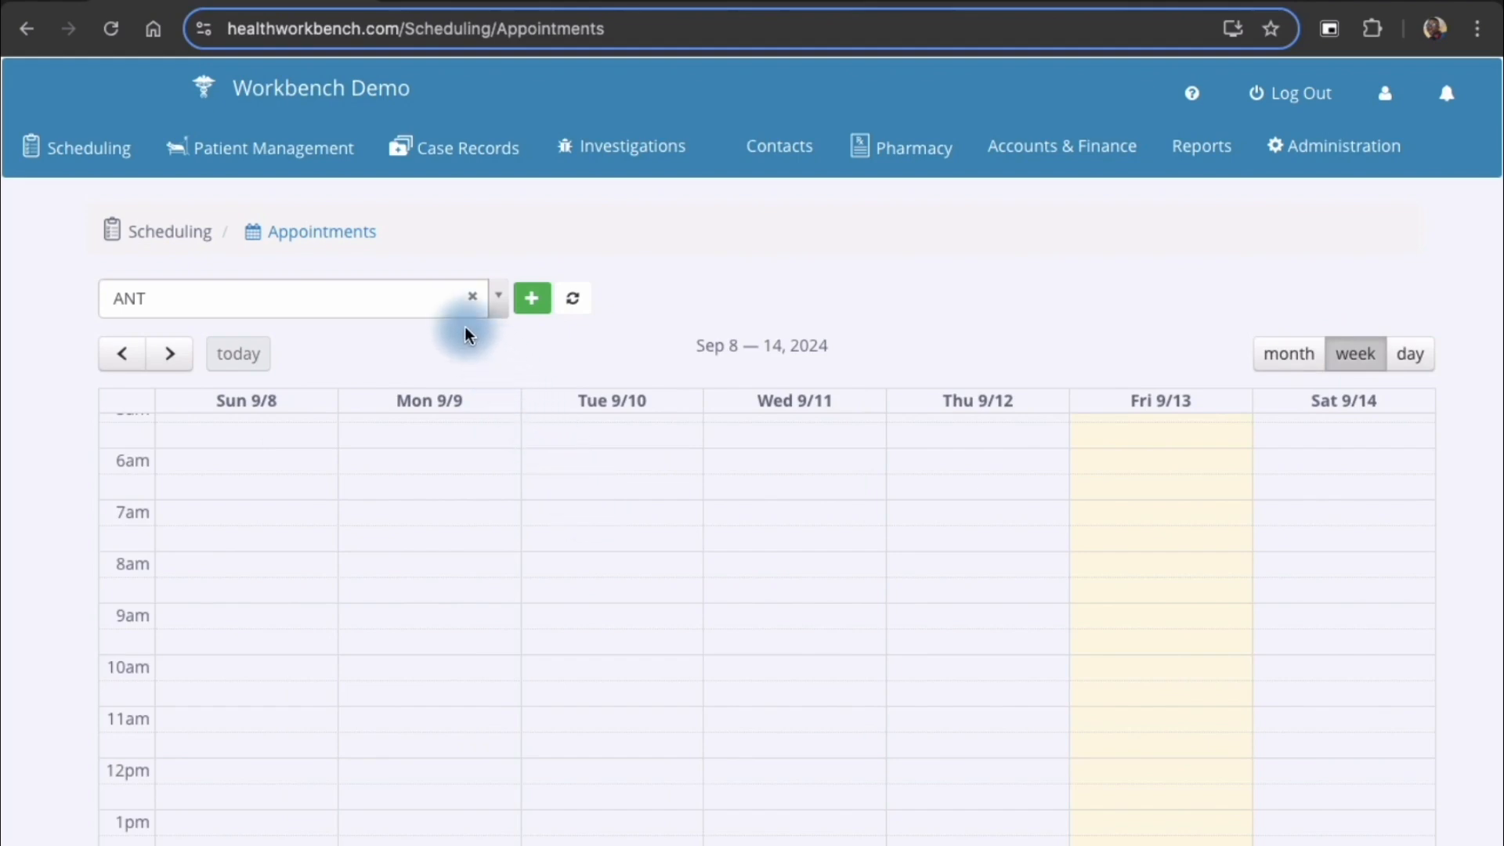
Step: Start a new appointment for FAMILY CLINIC, dated 14-09-2024, with Follow Up as the appointment type
{"action": "left_click", "coordinate": [496, 299]}
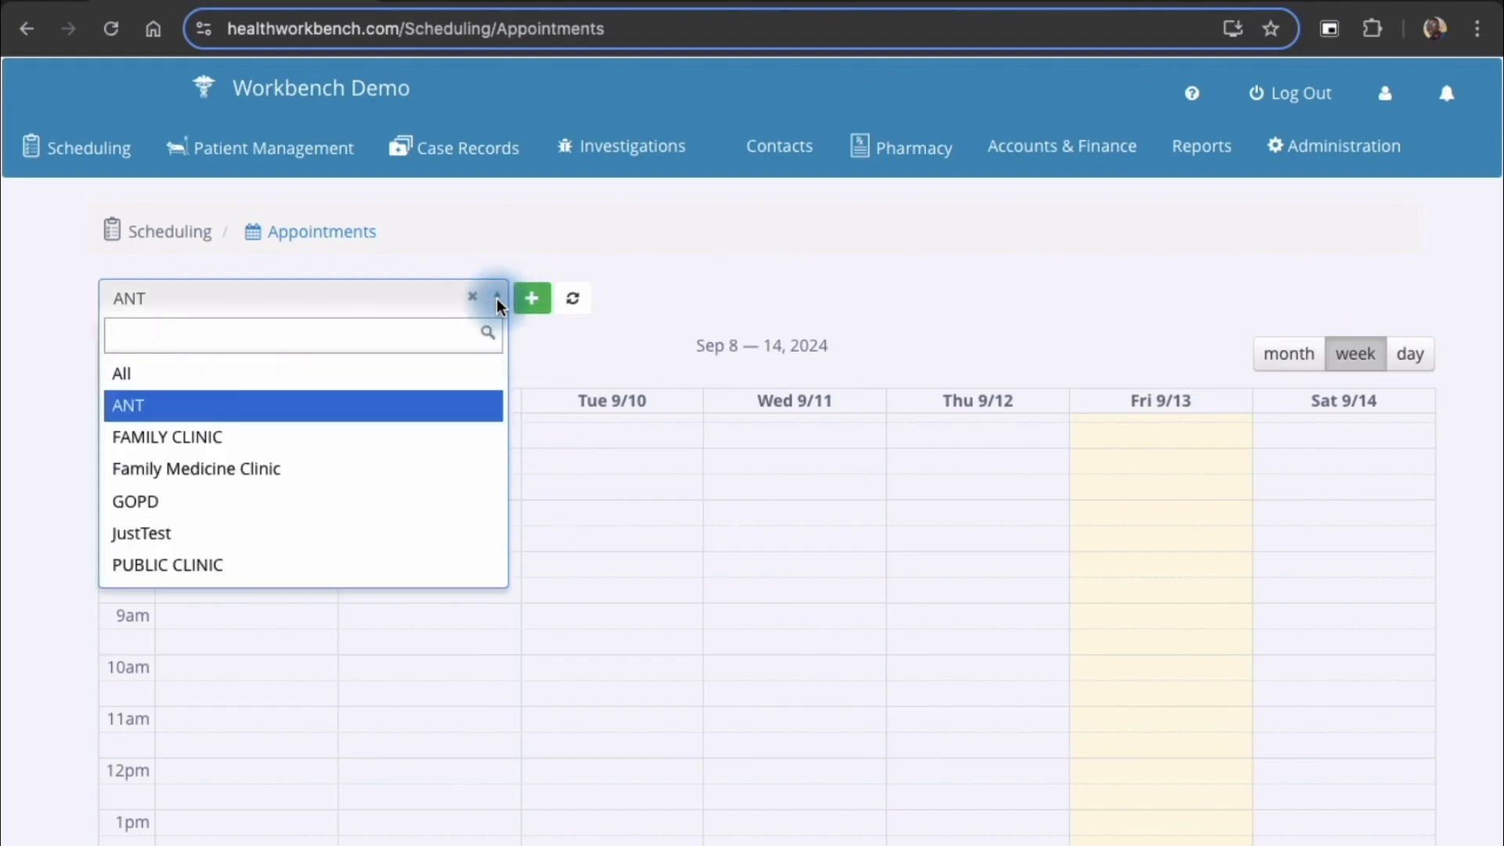
{"action": "left_click", "coordinate": [375, 458]}
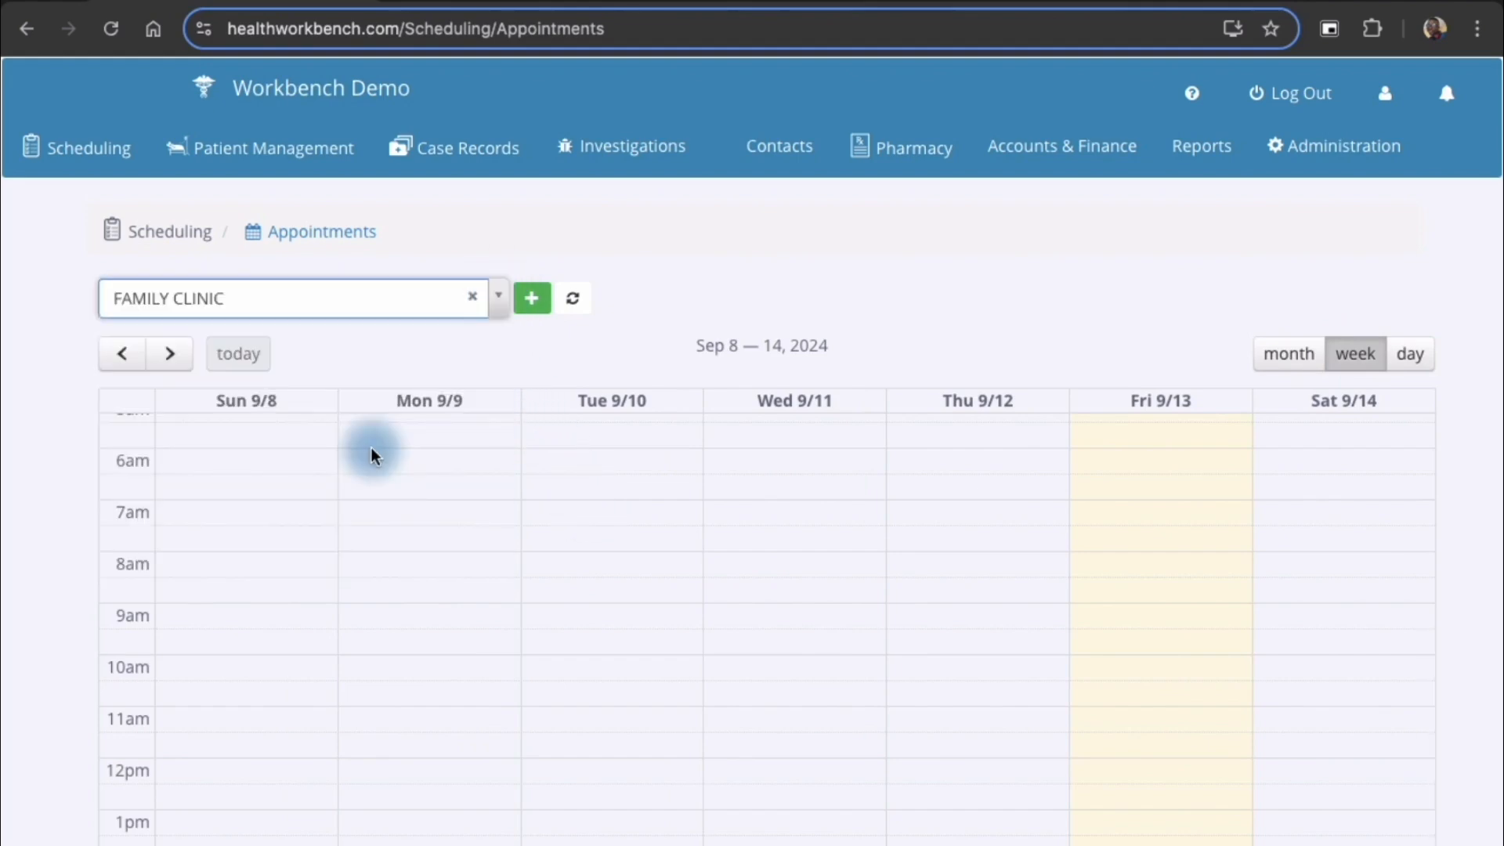
{"action": "left_click", "coordinate": [533, 299]}
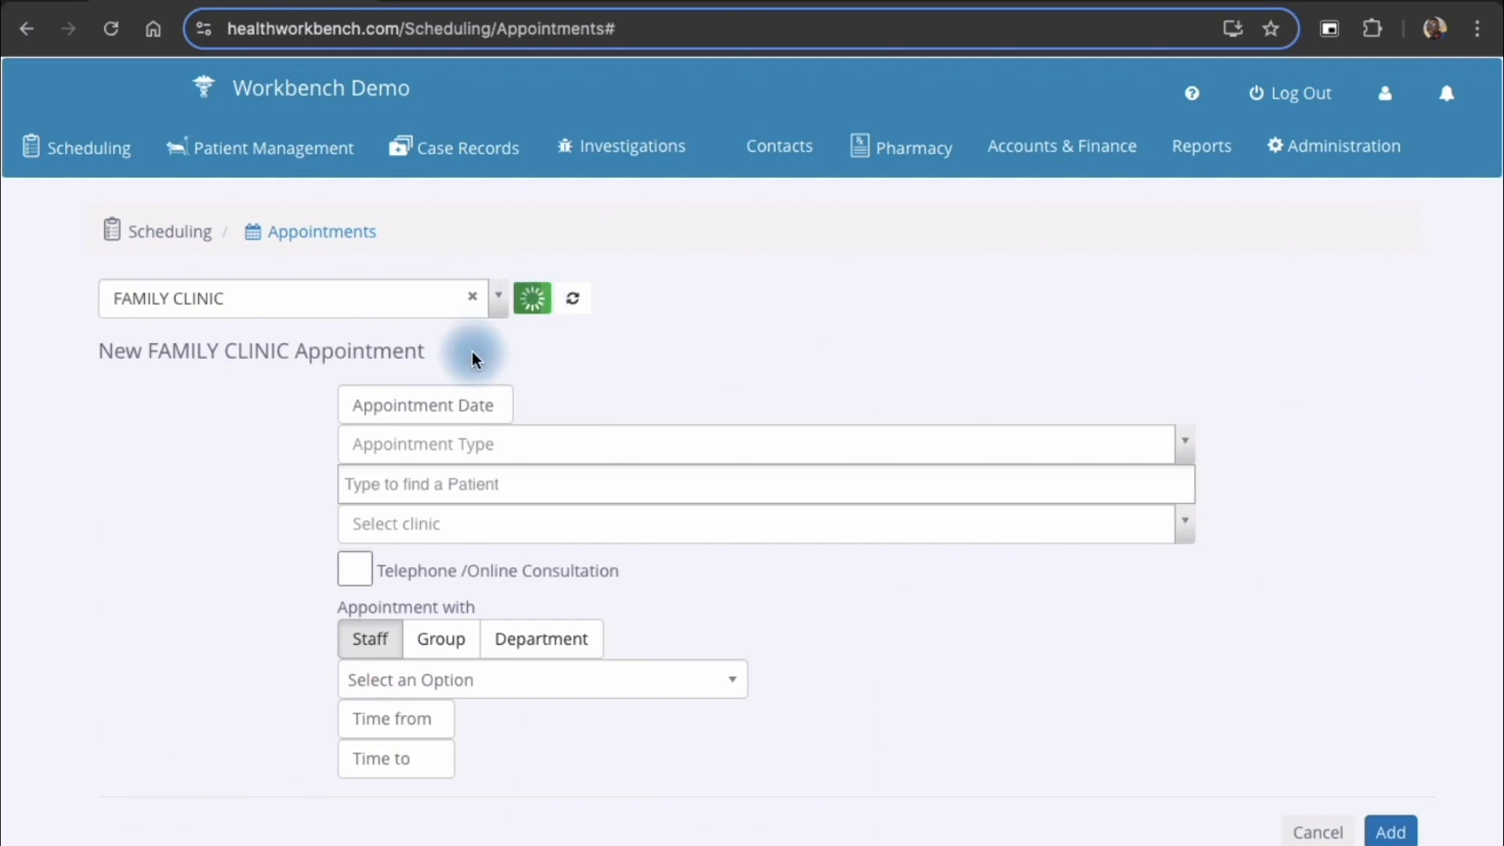
{"action": "left_click", "coordinate": [452, 409]}
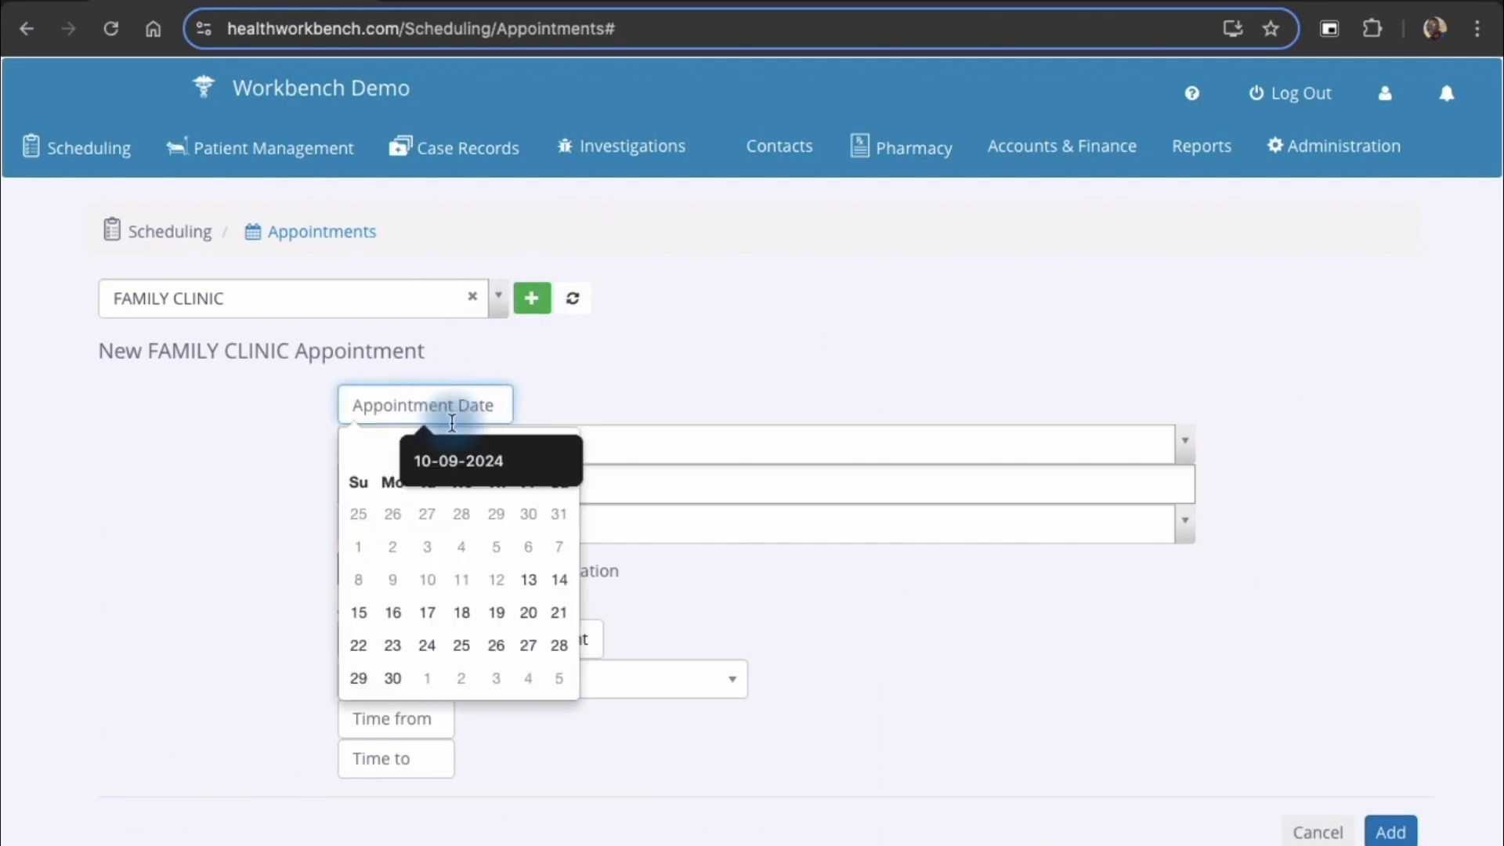
{"action": "left_click", "coordinate": [557, 581]}
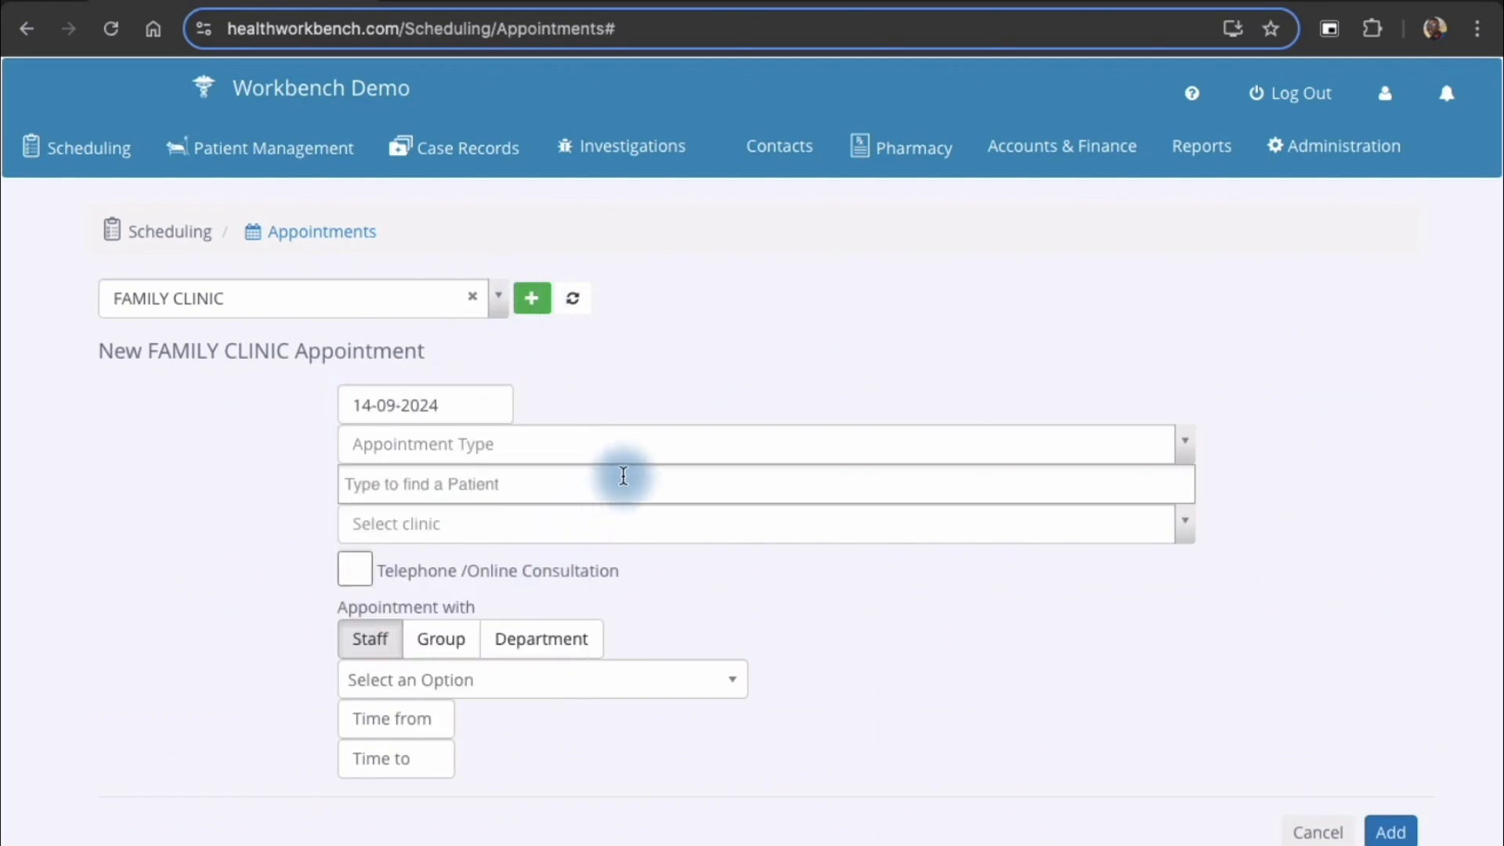
{"action": "left_click", "coordinate": [536, 452]}
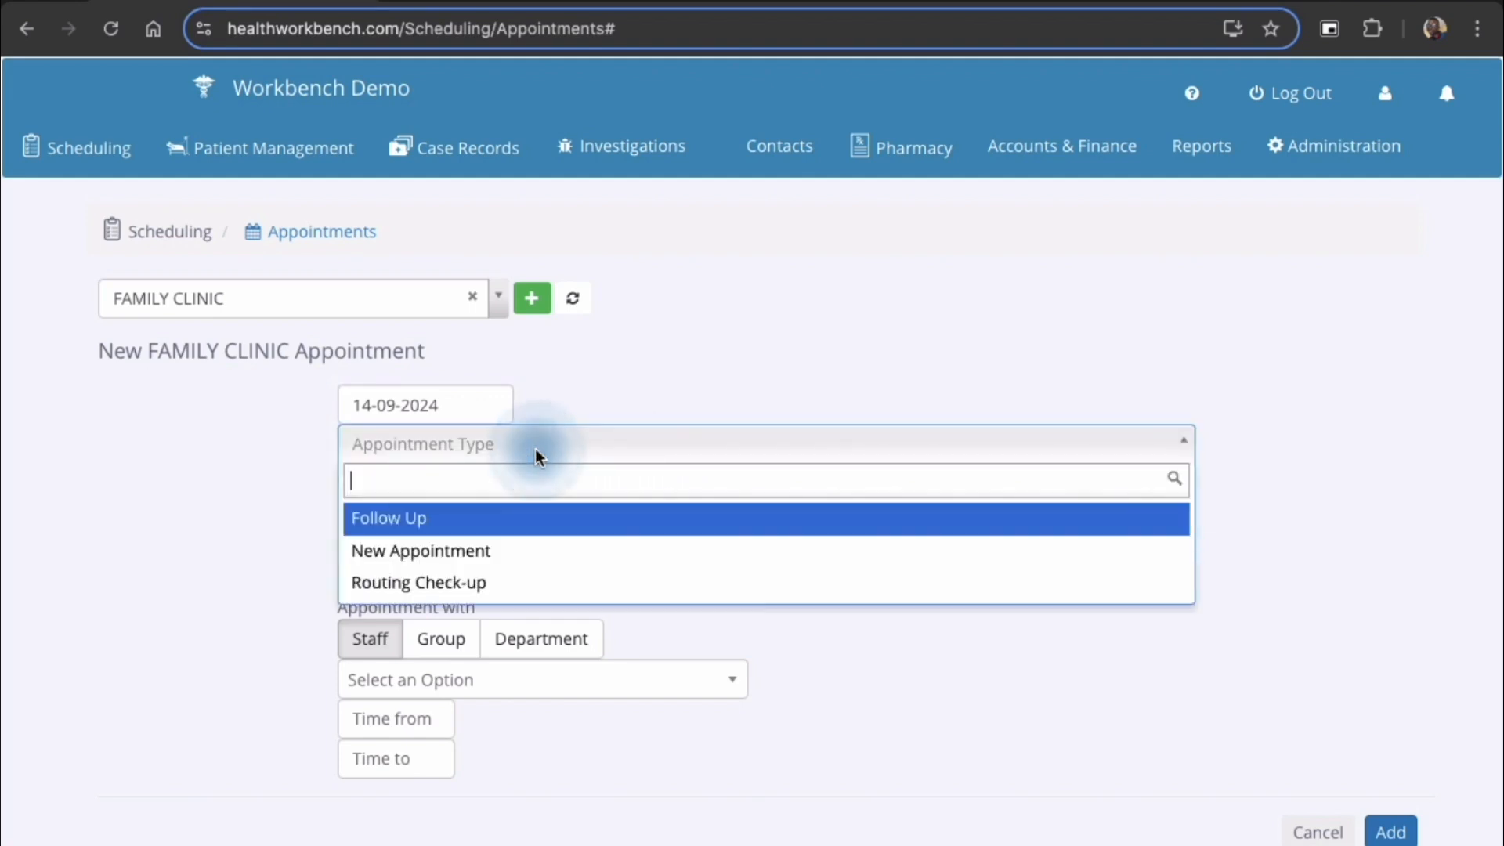
{"action": "left_click", "coordinate": [433, 527]}
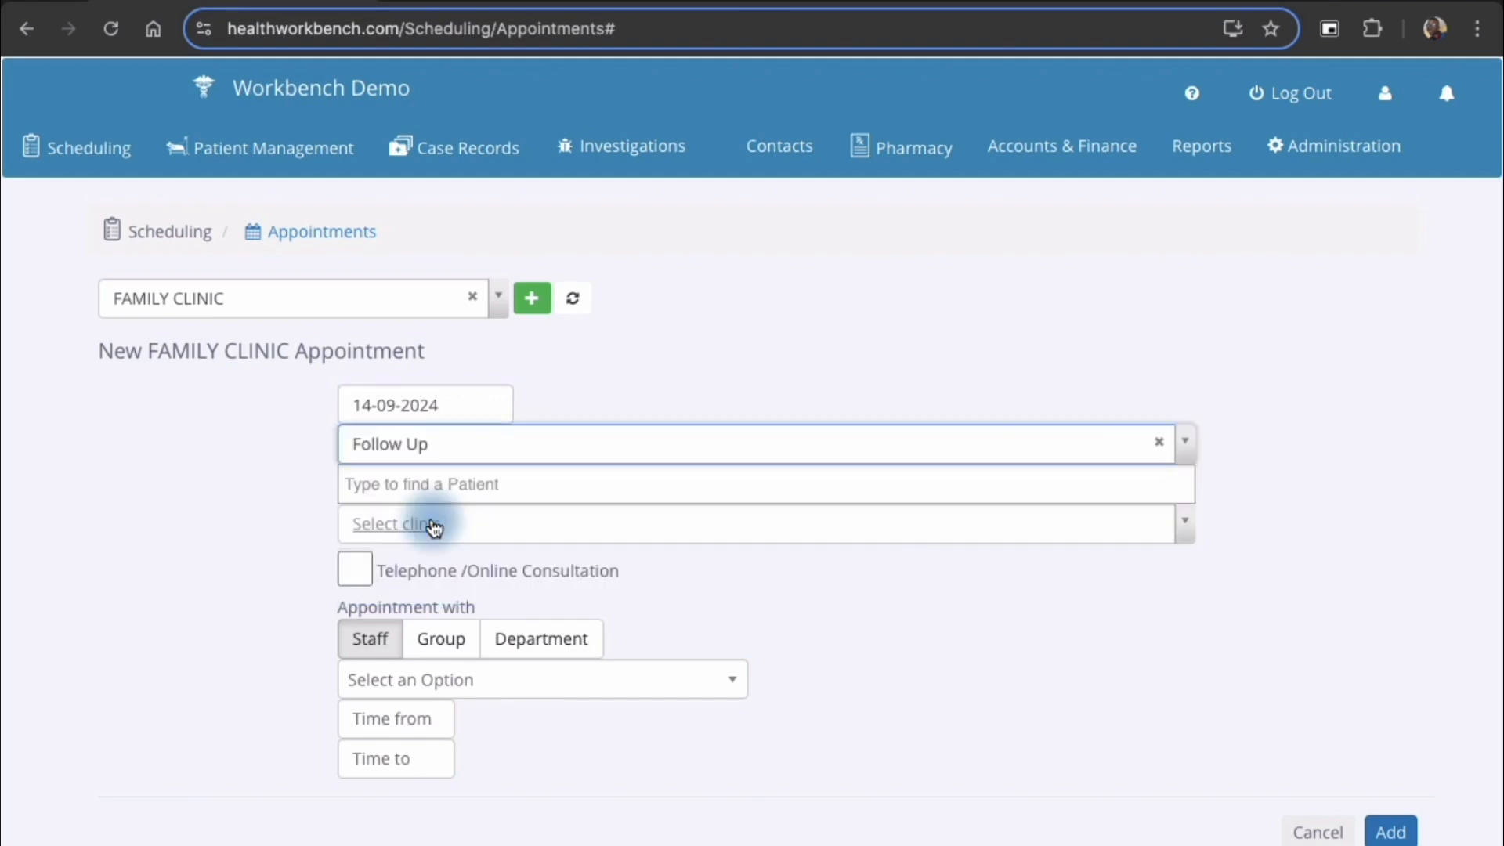
Step: Find the patient by name, add them to the appointment, and mark it as a Telephone/Online Consultation
{"action": "left_click", "coordinate": [554, 490]}
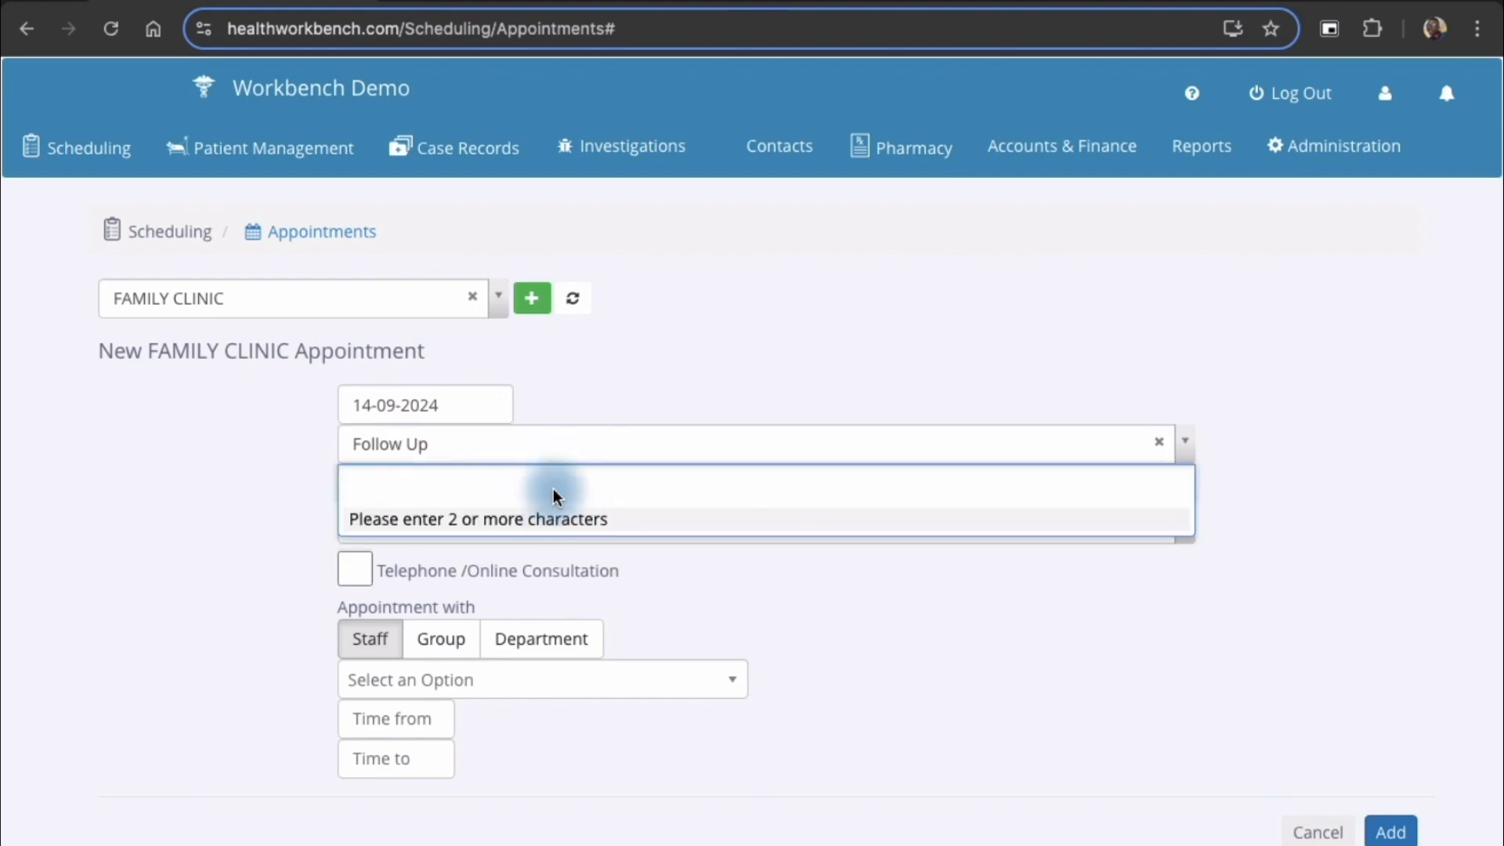
{"action": "type", "text": "JOH"}
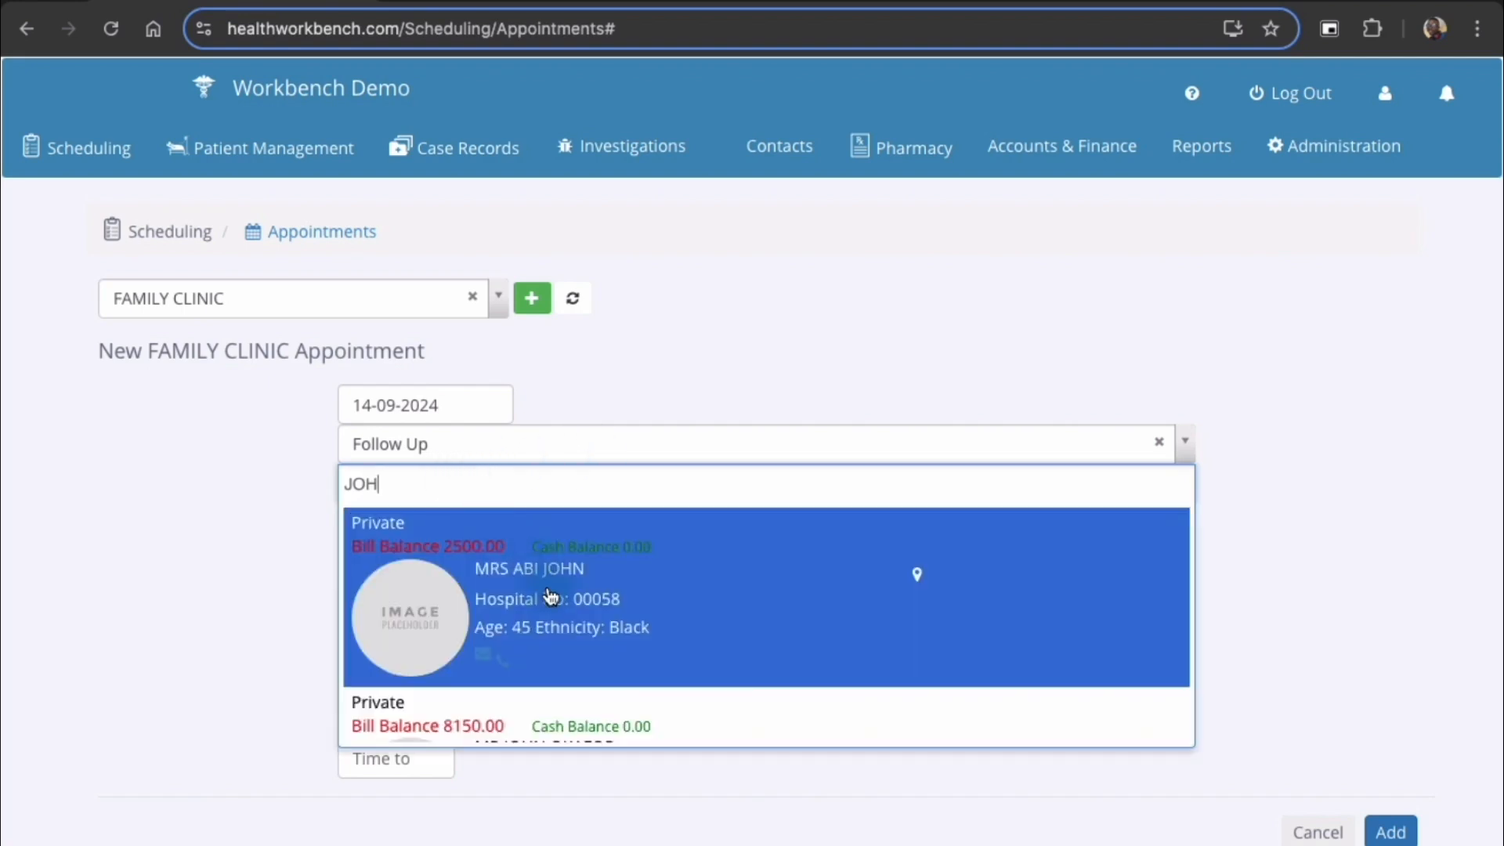
{"action": "scroll", "coordinate": [551, 597], "scroll_direction": "down", "scroll_amount": 3}
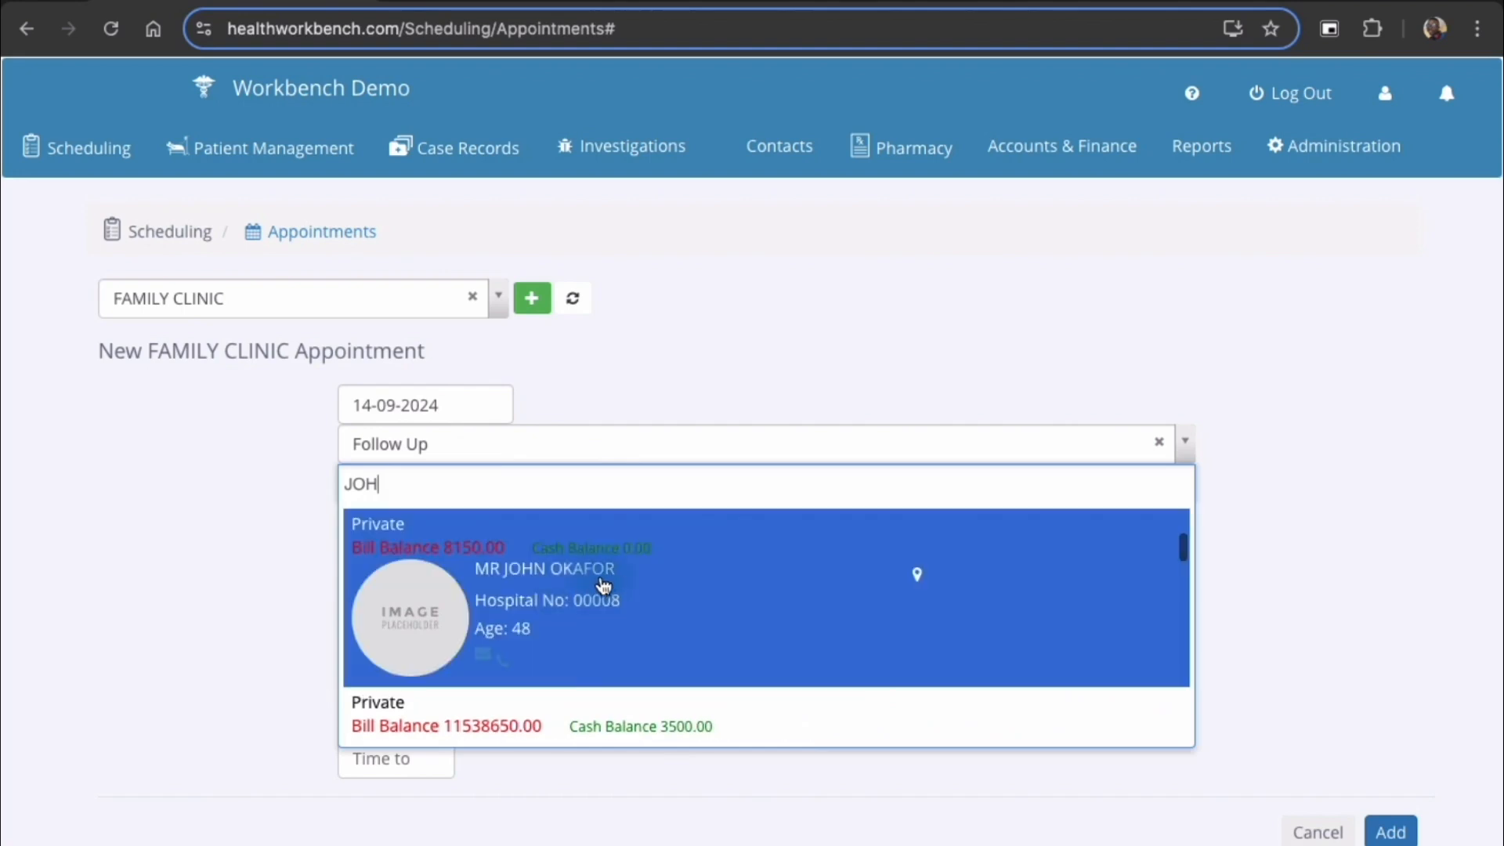
{"action": "left_click", "coordinate": [614, 595]}
{"action": "scroll", "coordinate": [289, 553], "scroll_direction": "down", "scroll_amount": 2}
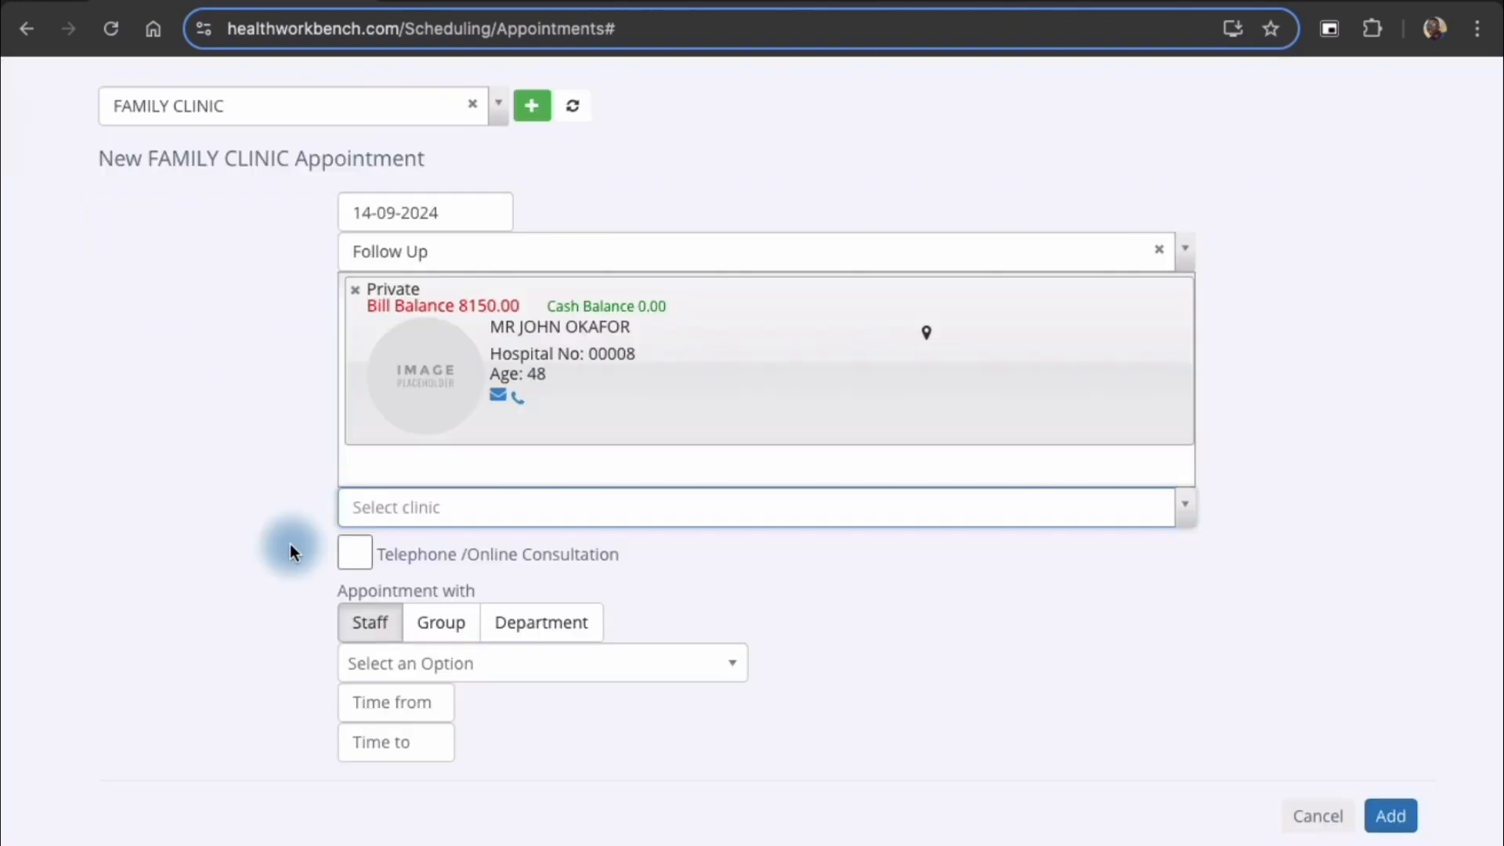
{"action": "left_click", "coordinate": [355, 553]}
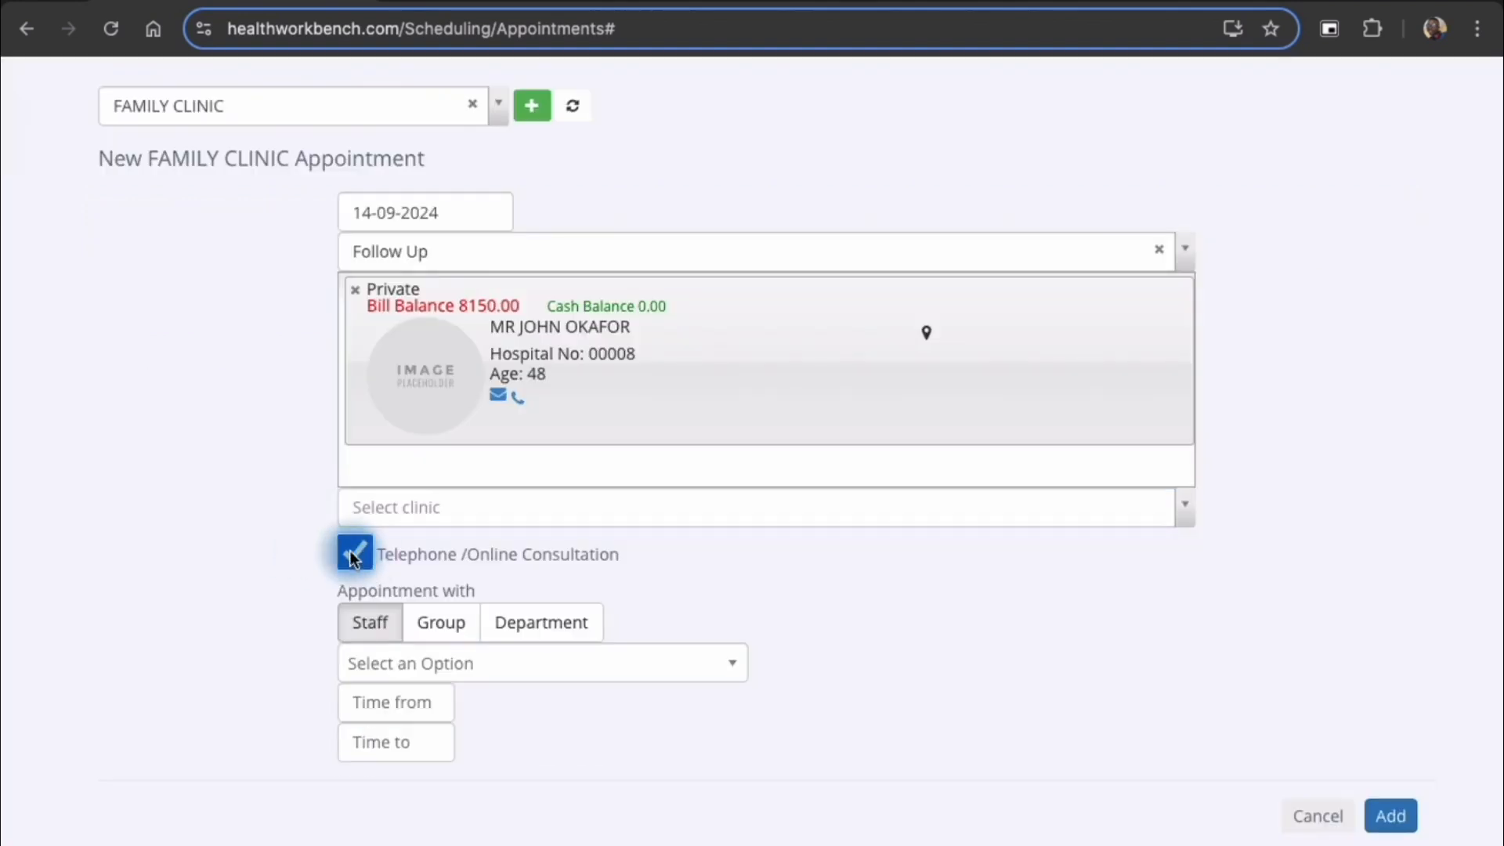
{"action": "scroll", "coordinate": [289, 659], "scroll_direction": "down", "scroll_amount": 2}
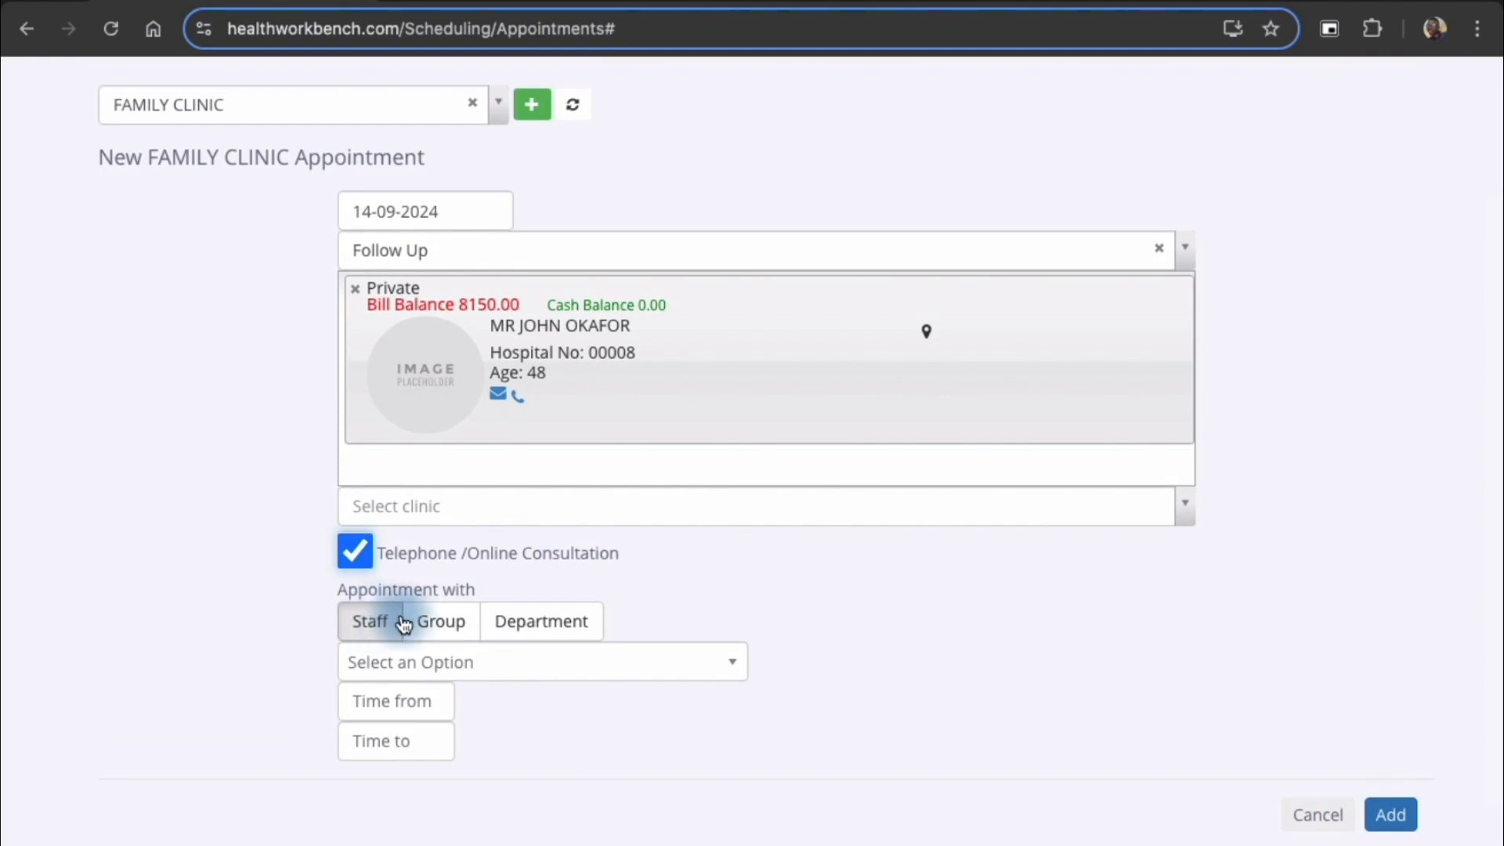
Step: Switch the appointment assignee type to Group, Department and back to Staff, and view the staff and start-time choices
{"action": "left_click", "coordinate": [437, 623]}
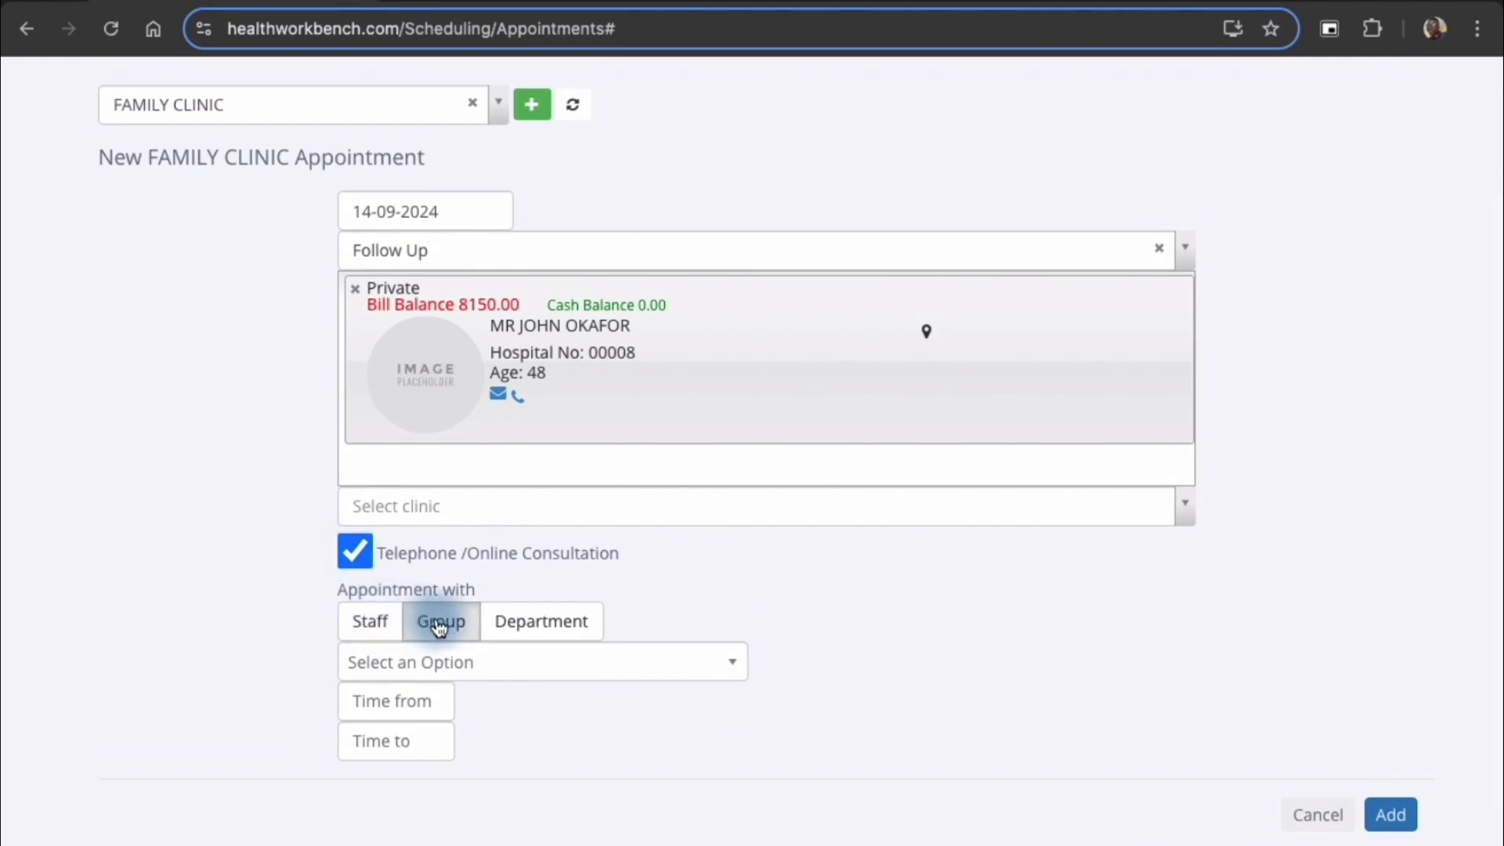
{"action": "left_click", "coordinate": [518, 626]}
{"action": "left_click", "coordinate": [374, 624]}
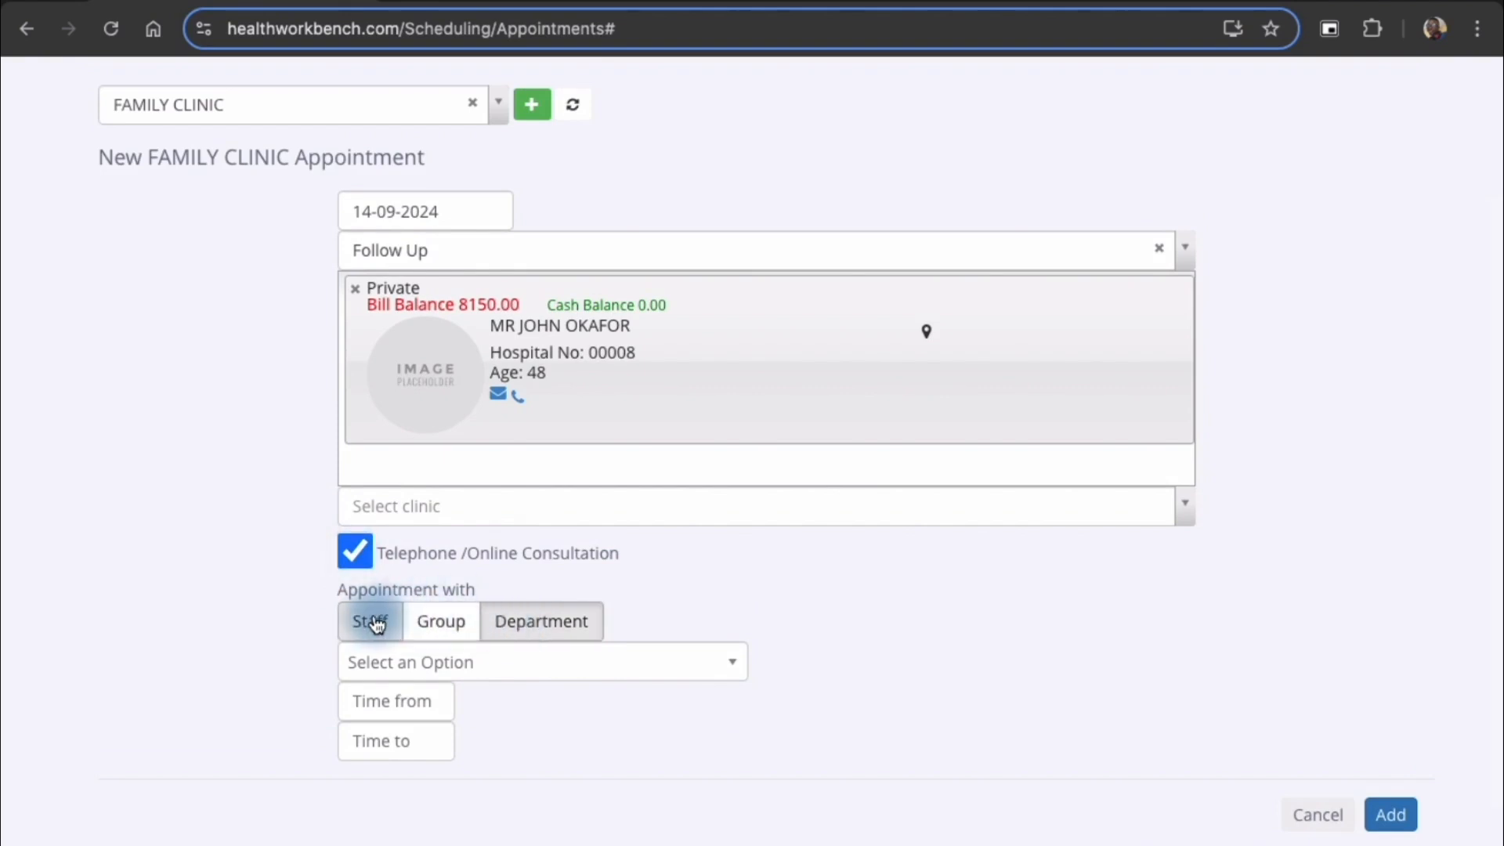
{"action": "left_click", "coordinate": [493, 671]}
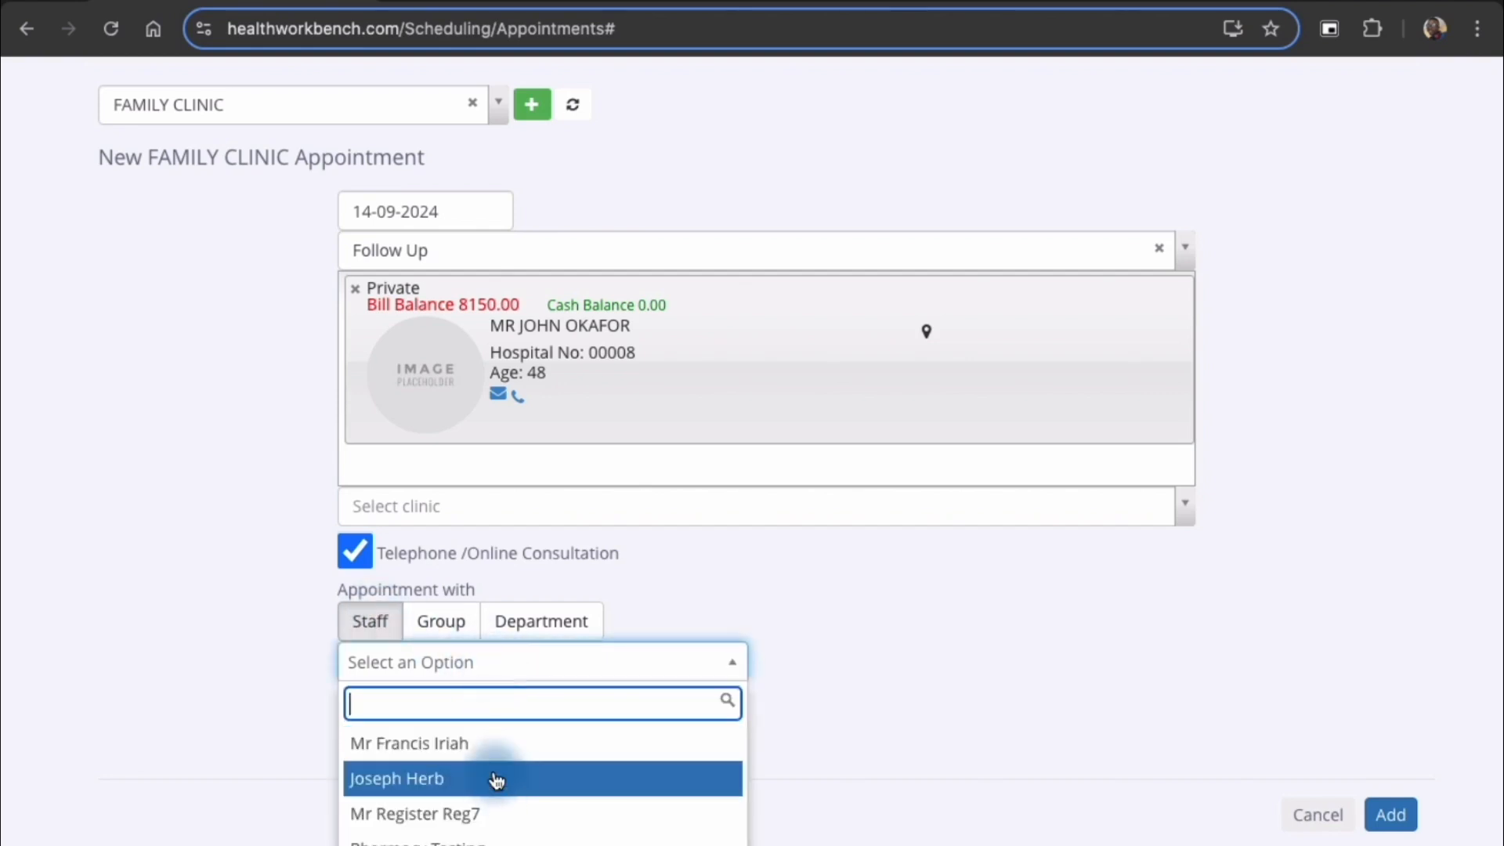
{"action": "left_click", "coordinate": [302, 706]}
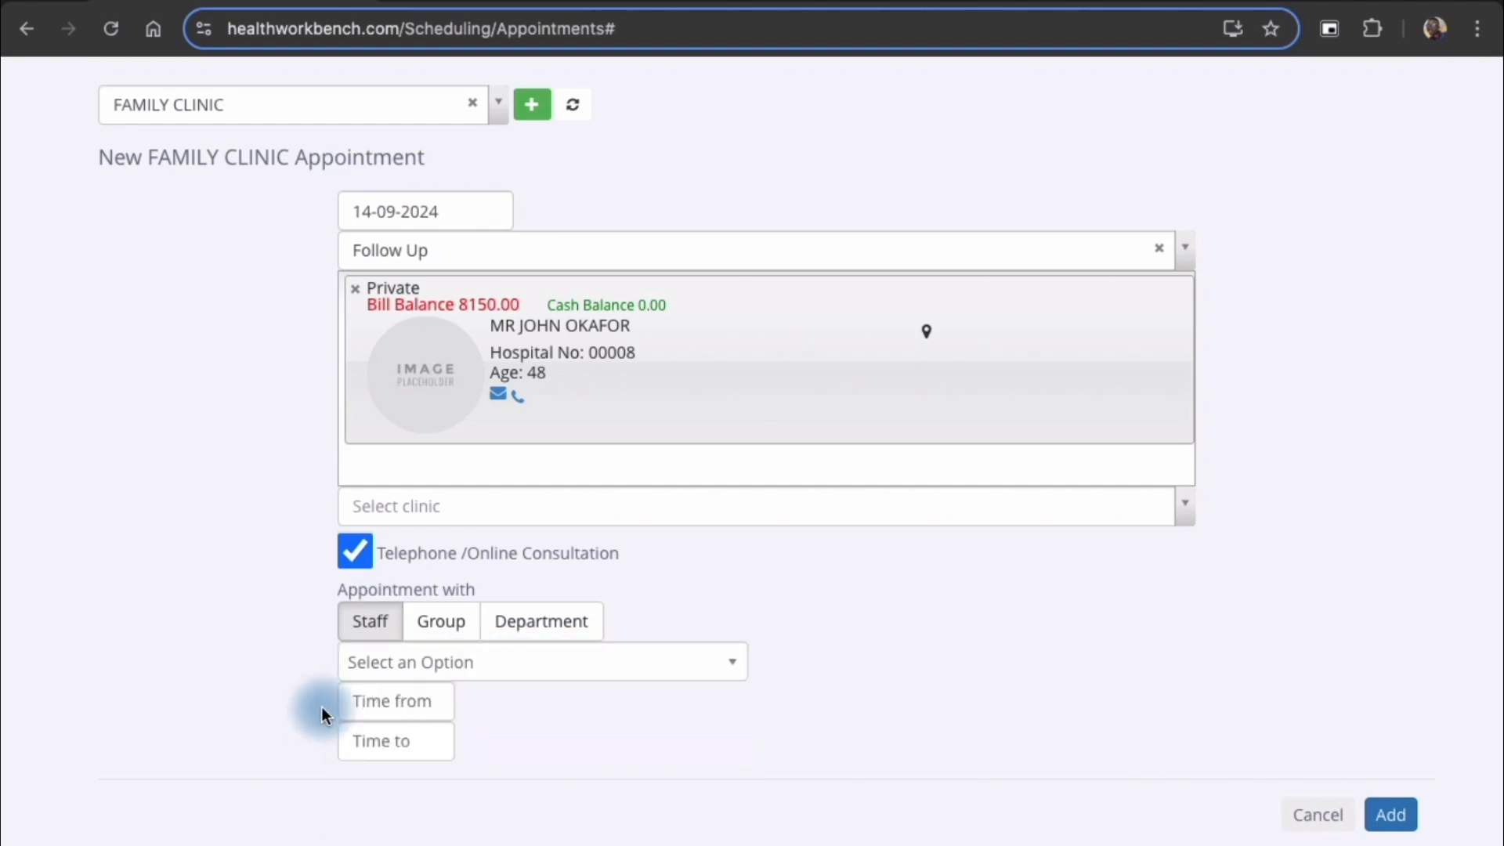
{"action": "left_click", "coordinate": [432, 702]}
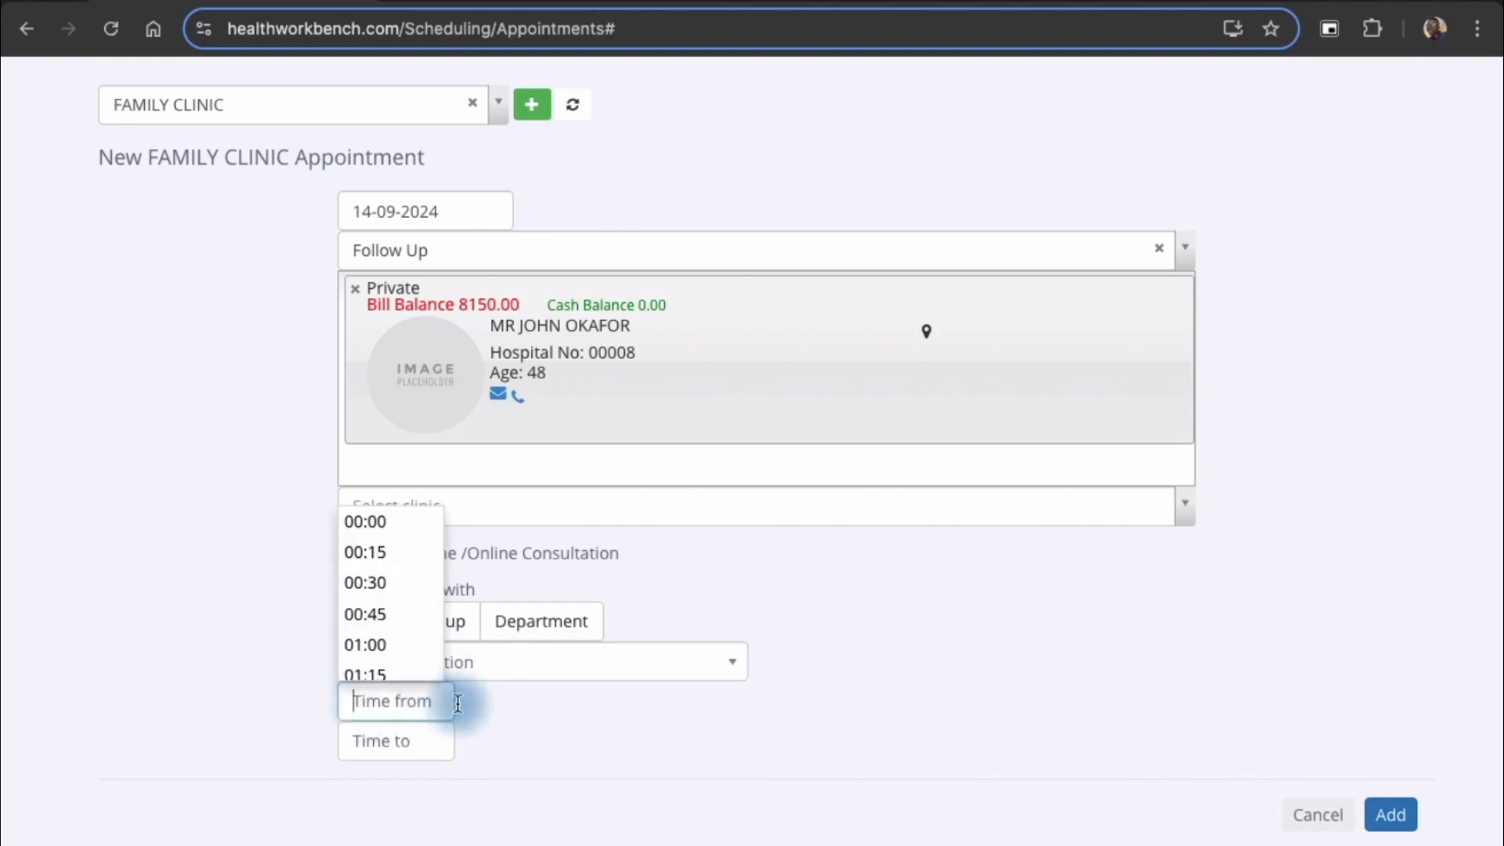
{"action": "left_click", "coordinate": [463, 702]}
Step: Assign the appointment to the Family Medicine Clinic Group, and switch the assignee type to Department to view its choices
{"action": "left_click", "coordinate": [456, 633]}
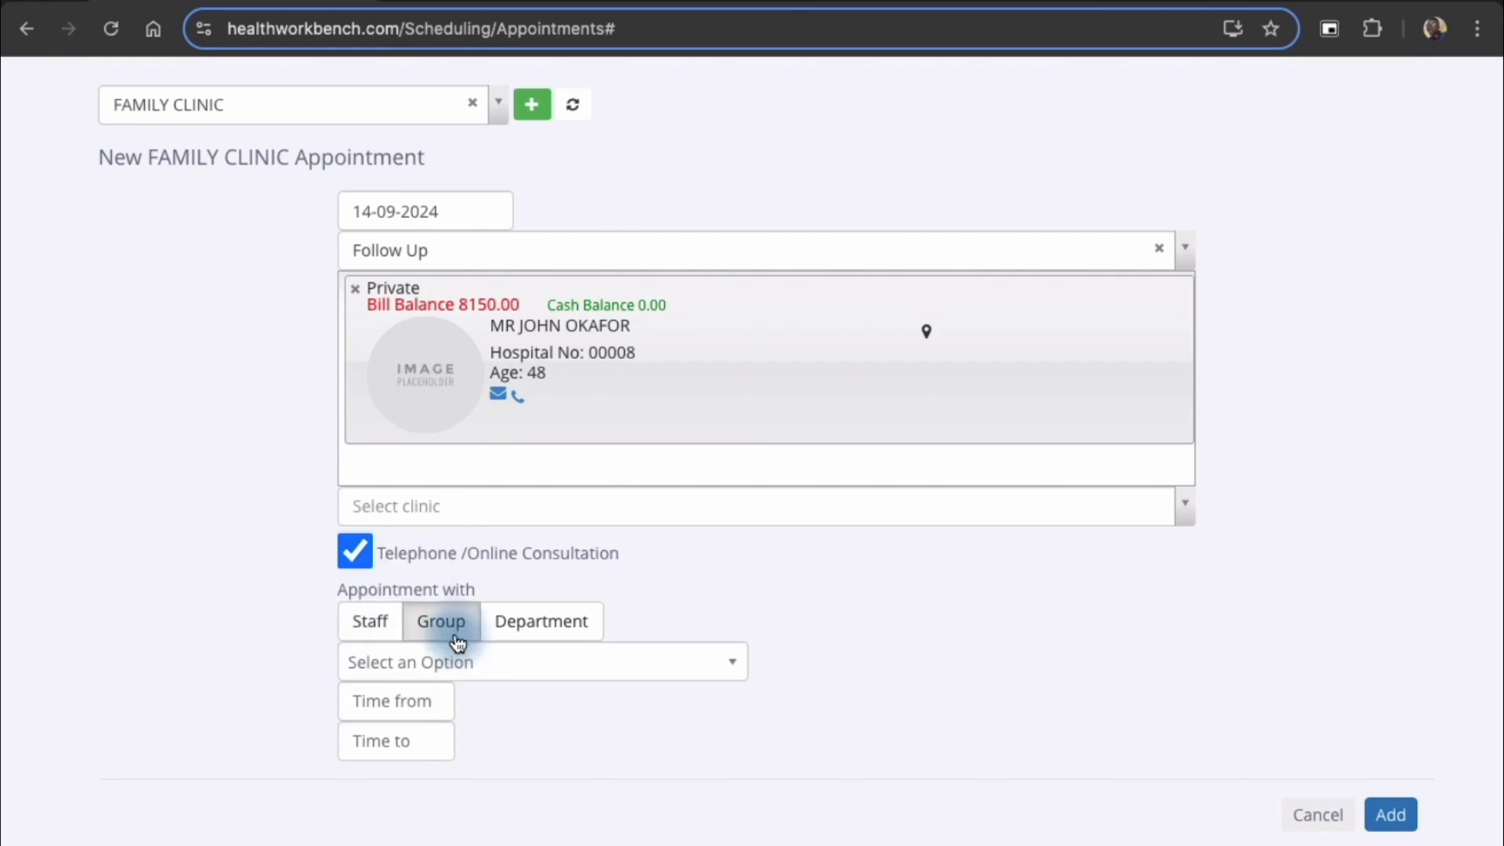
{"action": "left_click", "coordinate": [463, 666]}
{"action": "scroll", "coordinate": [464, 790], "scroll_direction": "down", "scroll_amount": 1}
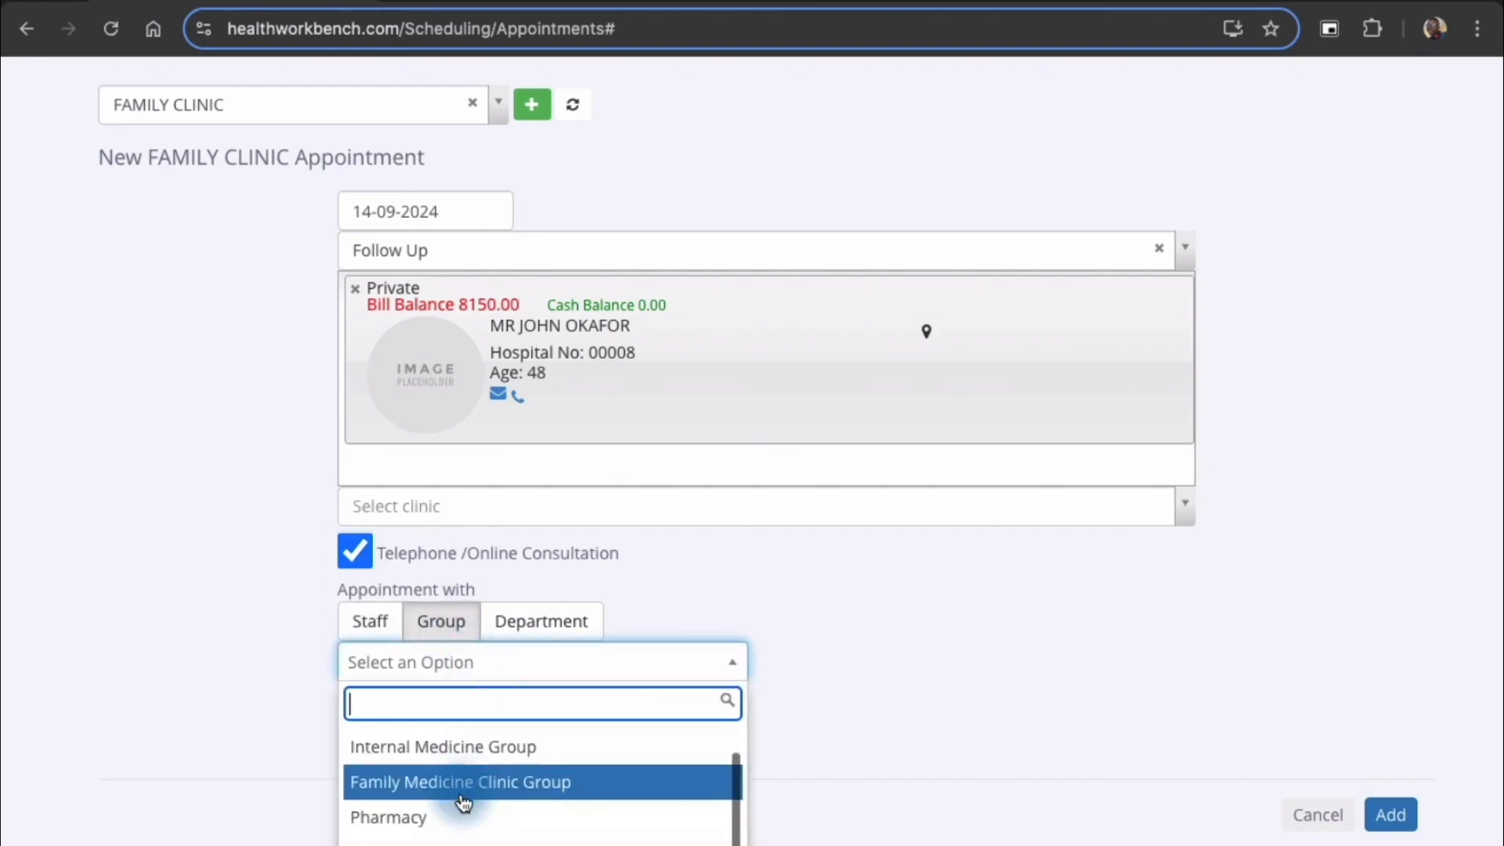
{"action": "left_click", "coordinate": [465, 781]}
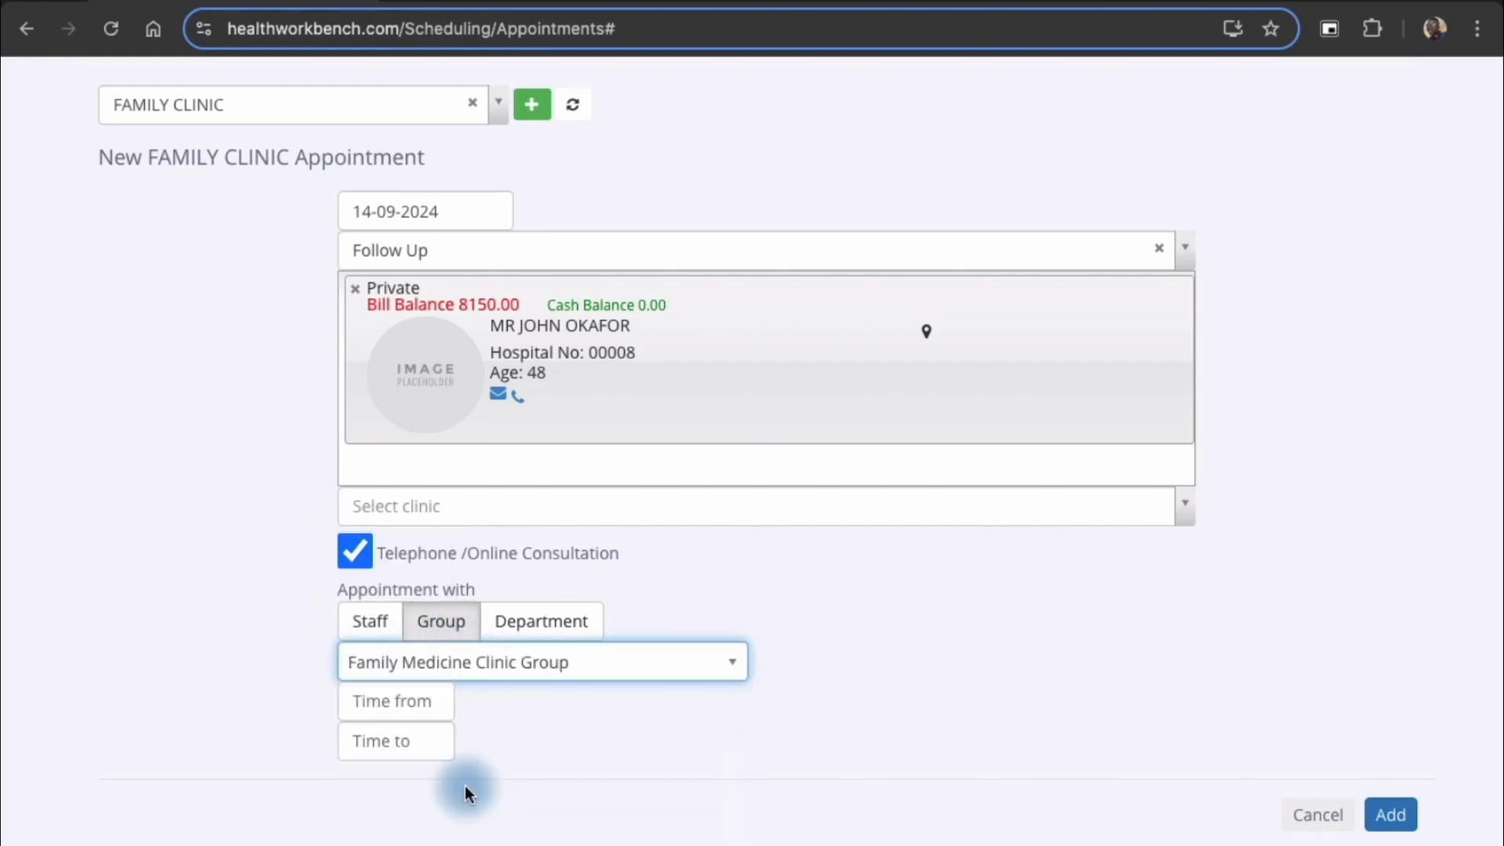
{"action": "left_click", "coordinate": [543, 629]}
{"action": "left_click", "coordinate": [533, 672]}
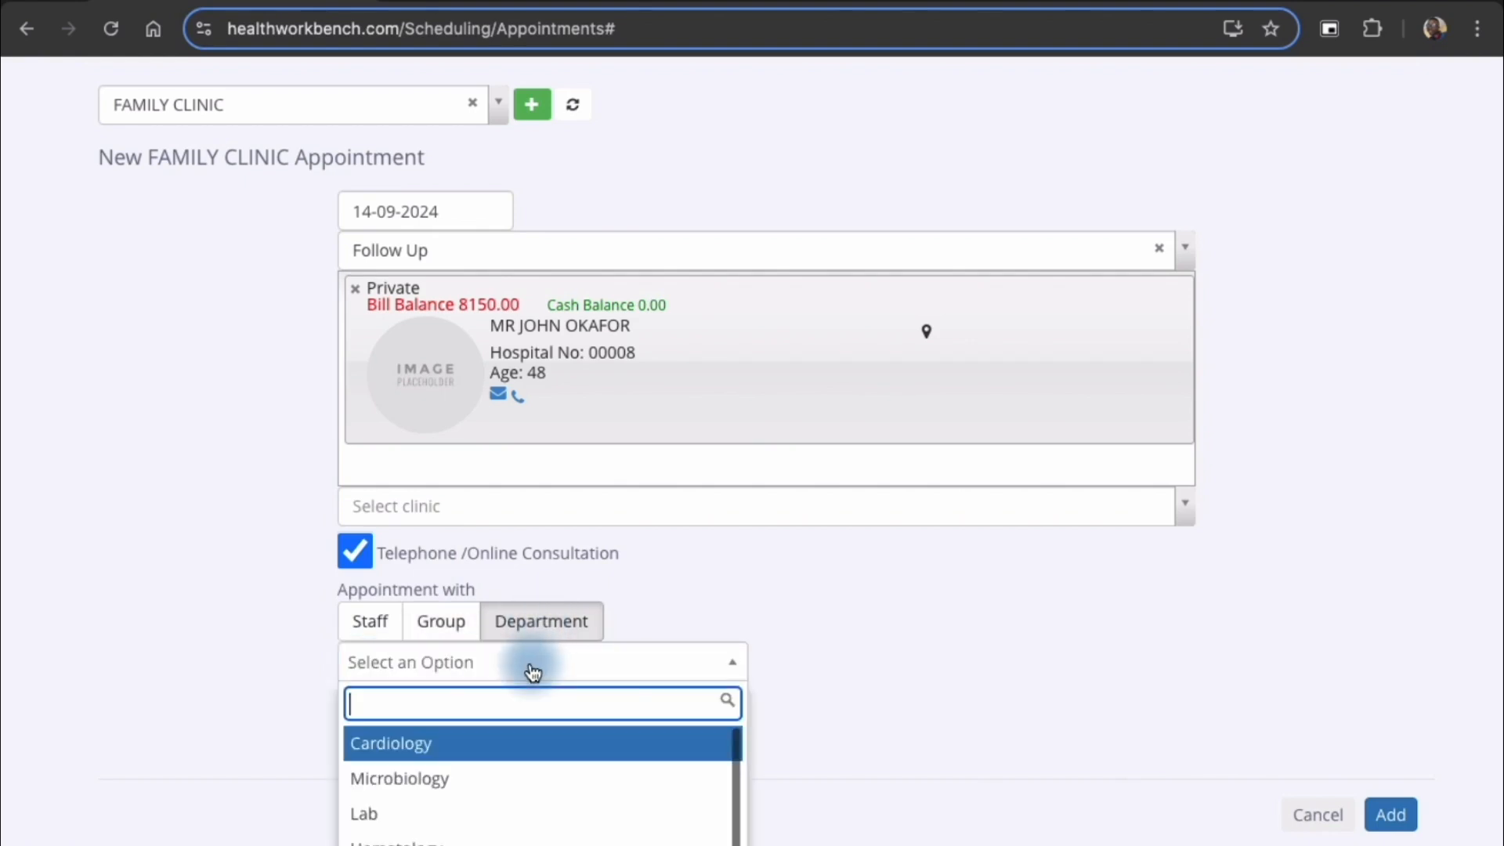
{"action": "left_click", "coordinate": [556, 627]}
Step: Set the appointment to be with Staff, and find and select the staff member by name
{"action": "left_click", "coordinate": [382, 624]}
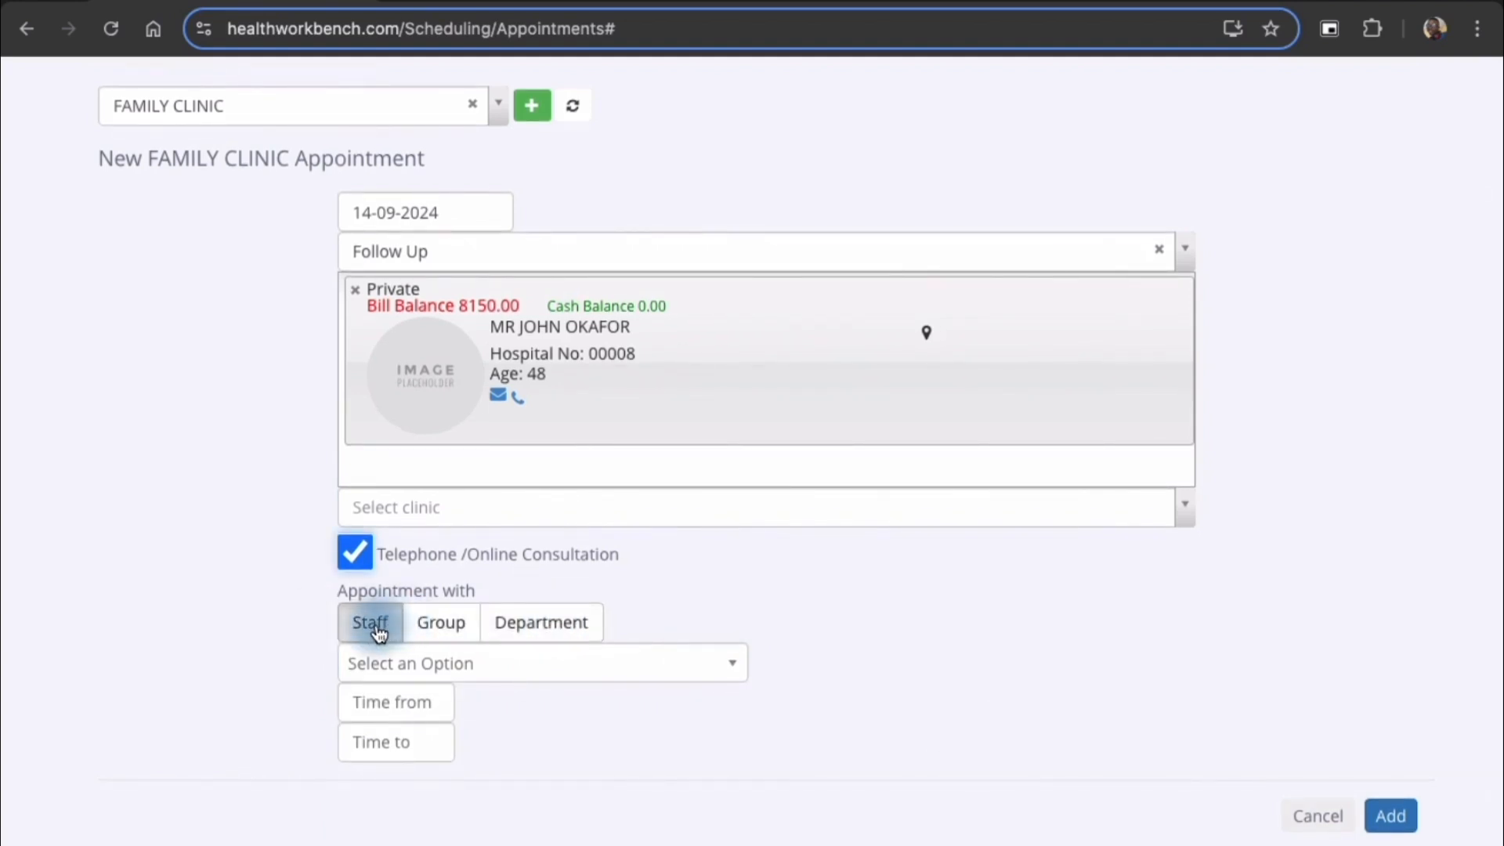
{"action": "left_click", "coordinate": [480, 667]}
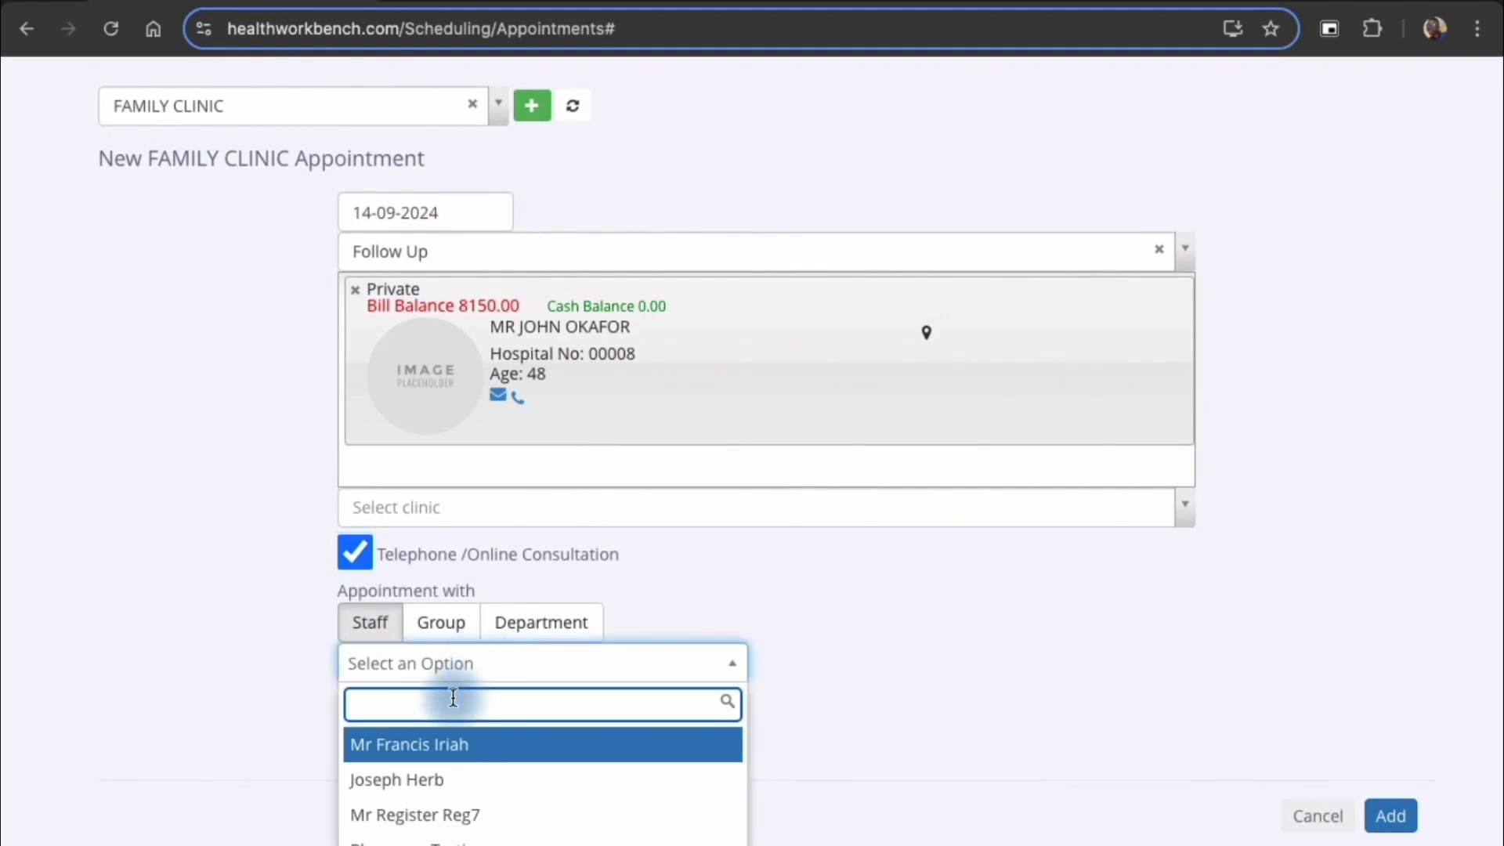
{"action": "type", "text": "BU"}
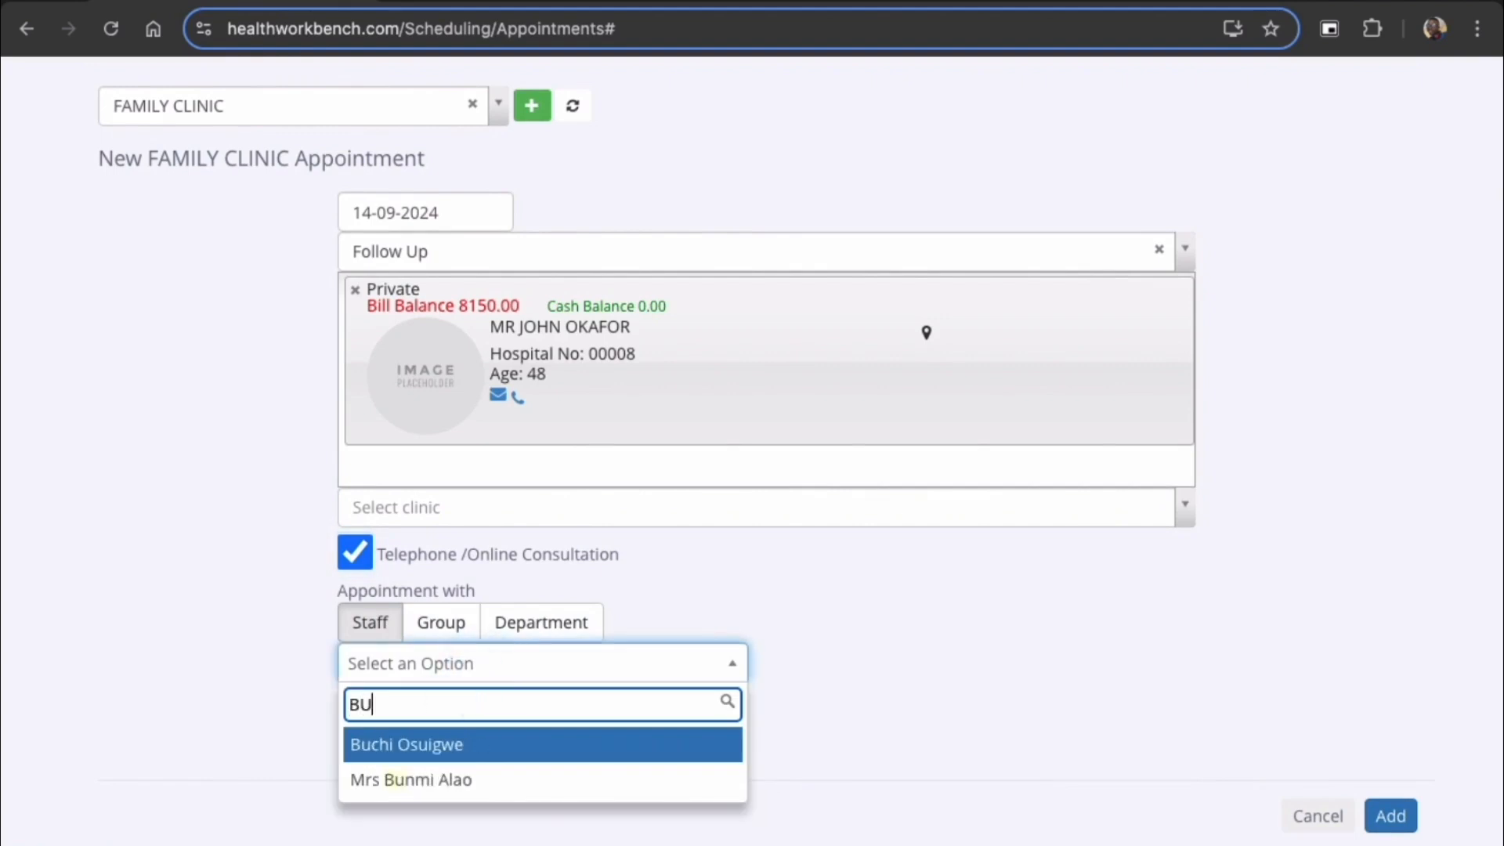
{"action": "left_click", "coordinate": [442, 748]}
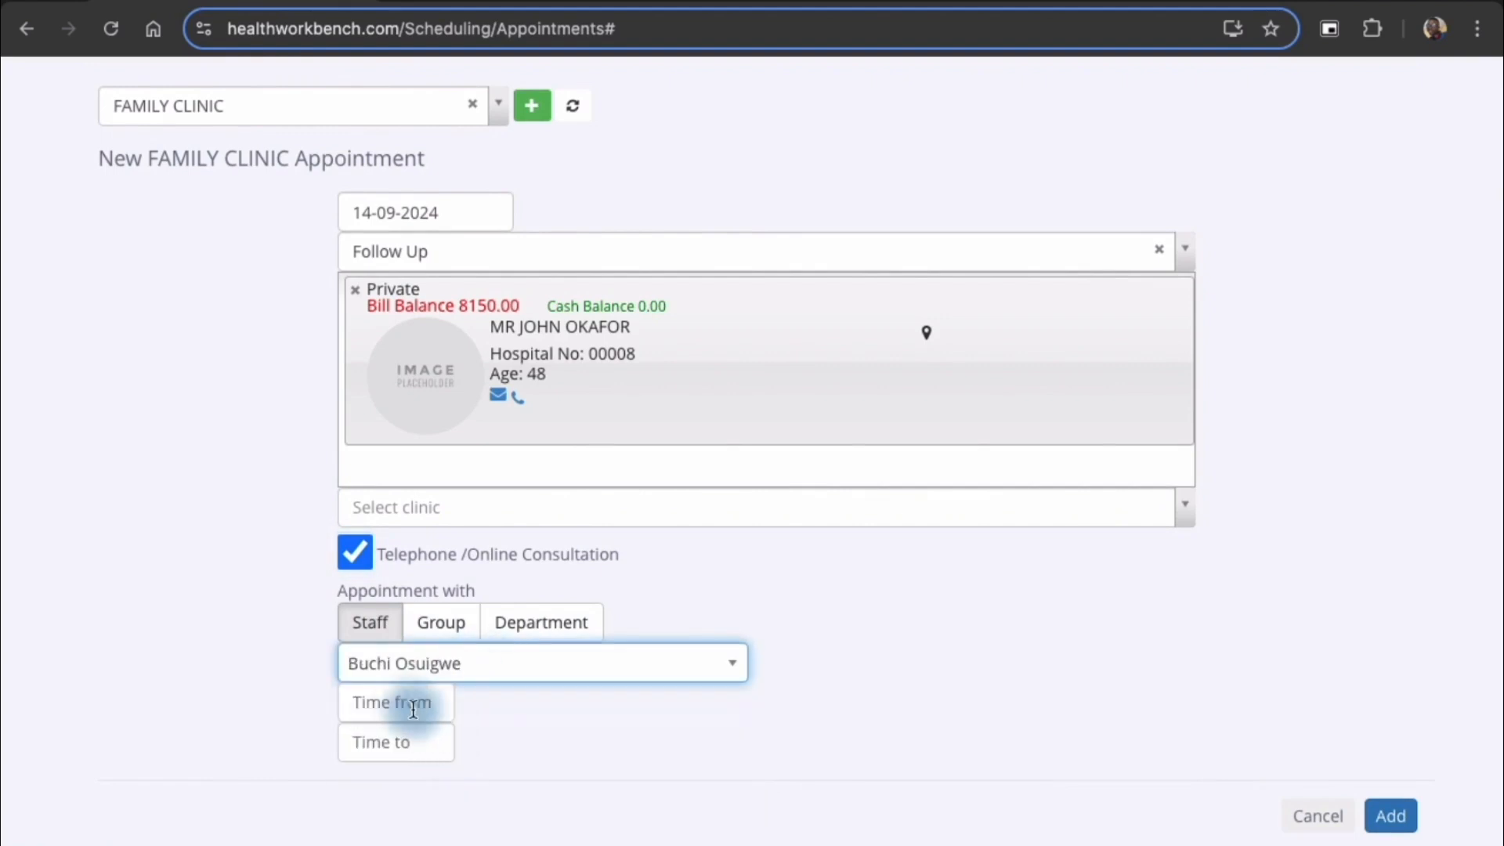
Step: Schedule the appointment from 08:00 to 08:20 and add it to the calendar
{"action": "left_click", "coordinate": [412, 709]}
{"action": "scroll", "coordinate": [388, 666], "scroll_direction": "down", "scroll_amount": 10}
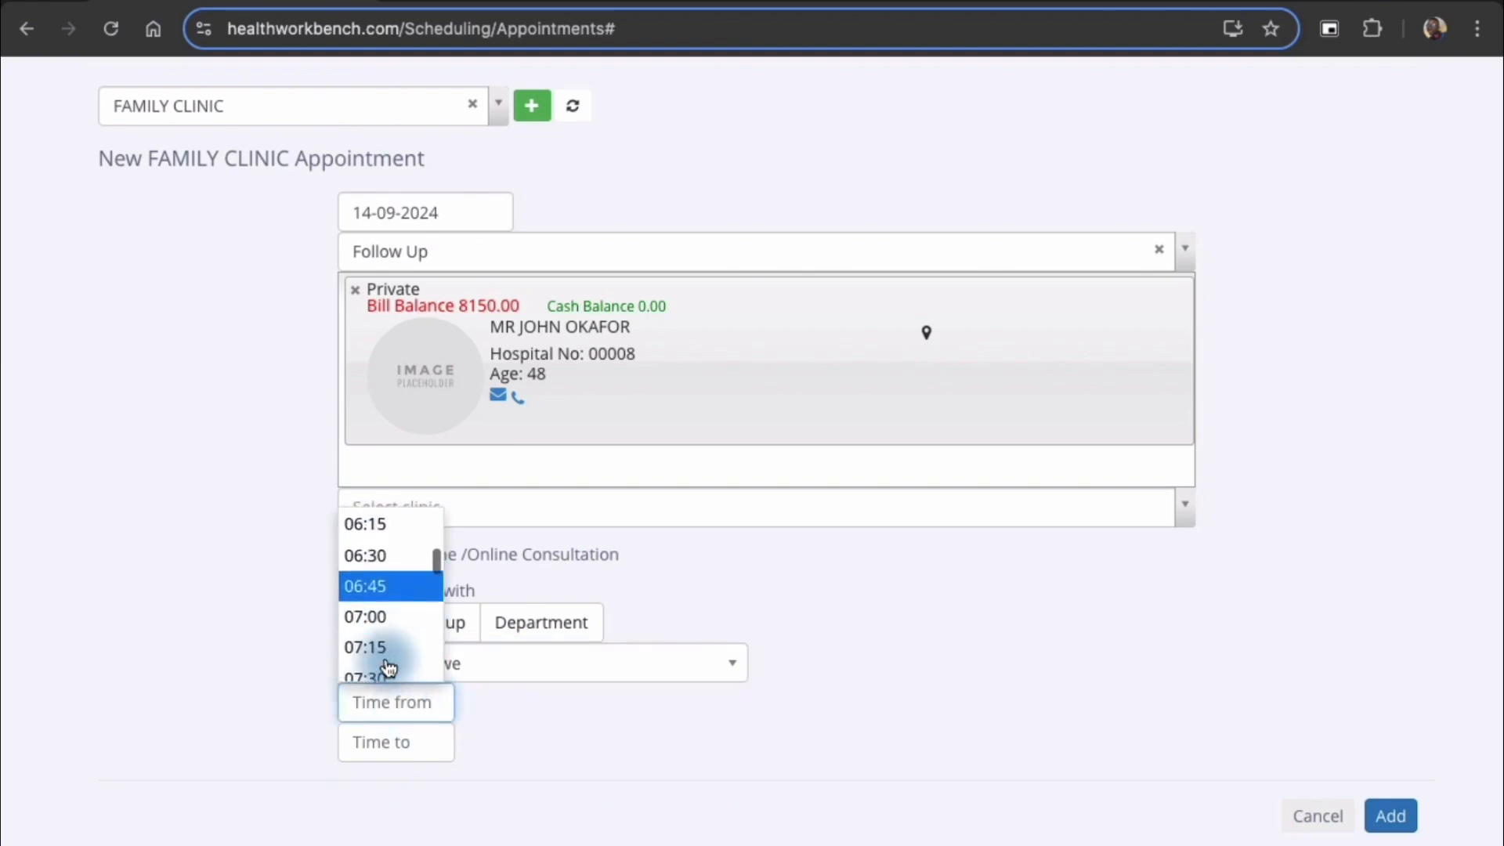
{"action": "scroll", "coordinate": [389, 667], "scroll_direction": "down", "scroll_amount": 3}
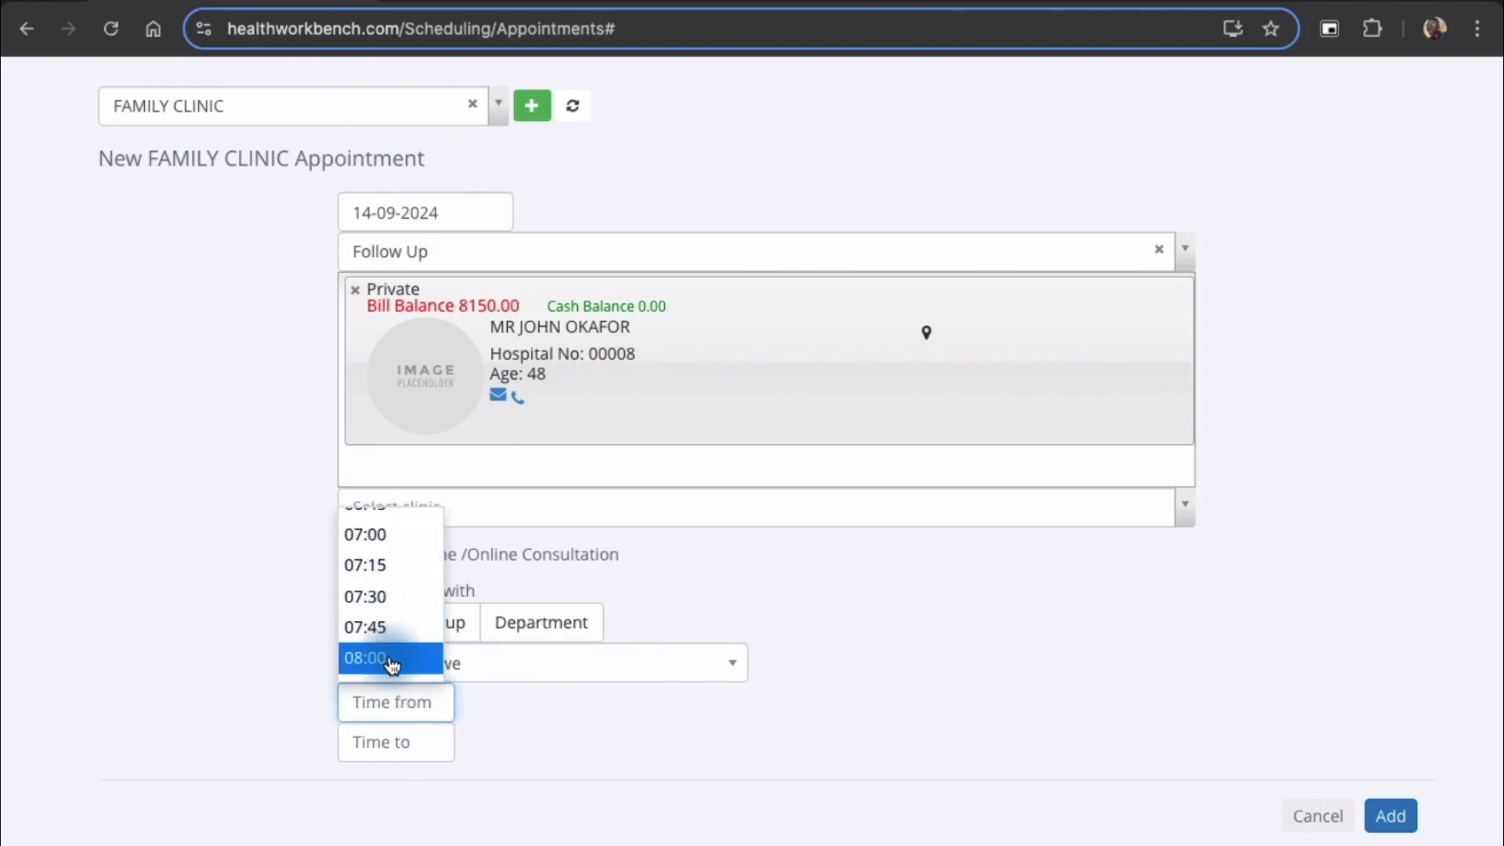
{"action": "left_click", "coordinate": [390, 665]}
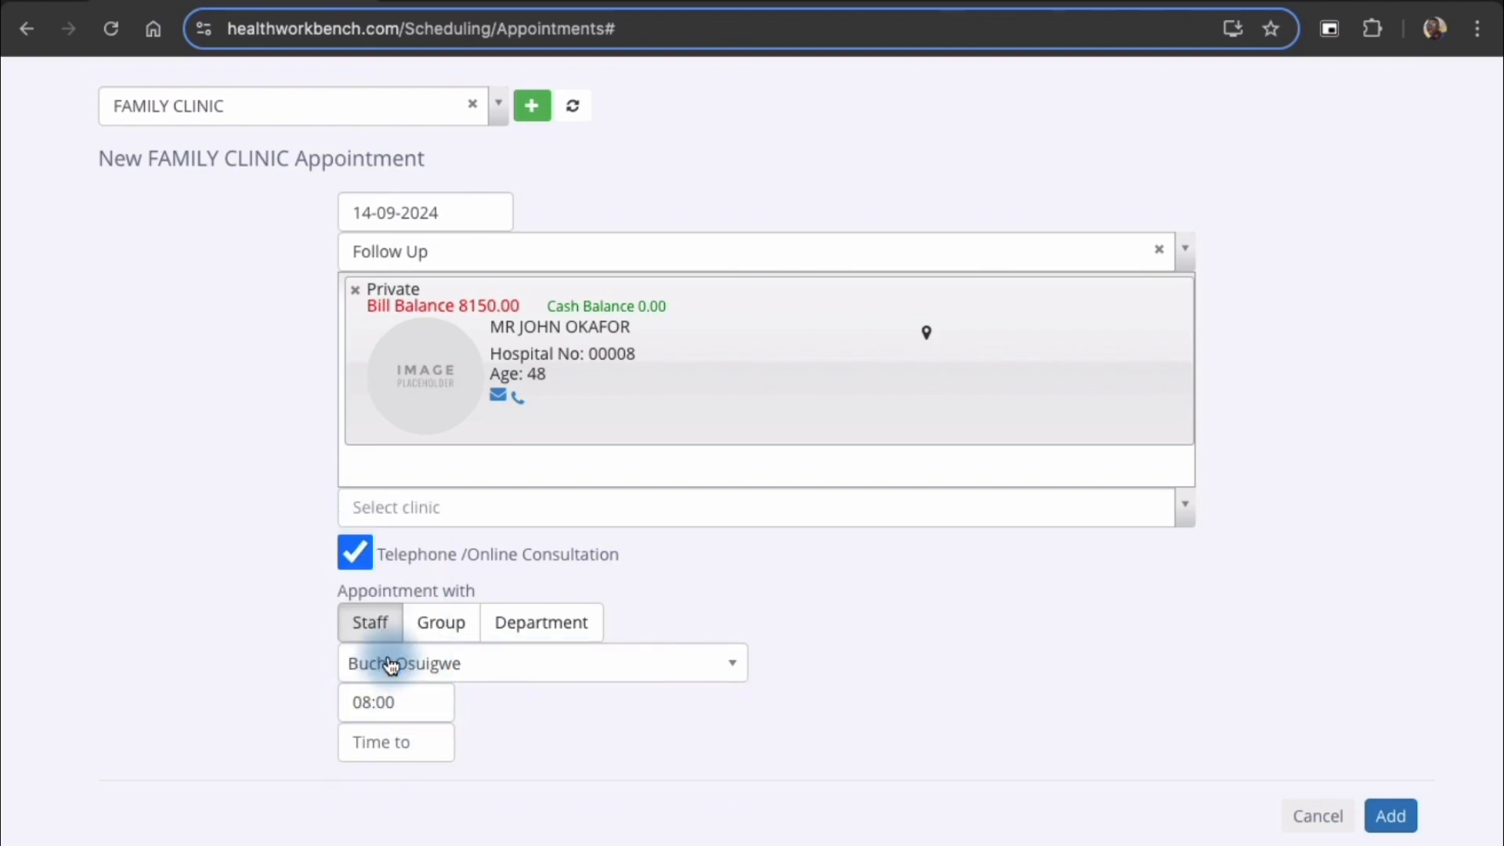
{"action": "left_click", "coordinate": [398, 750]}
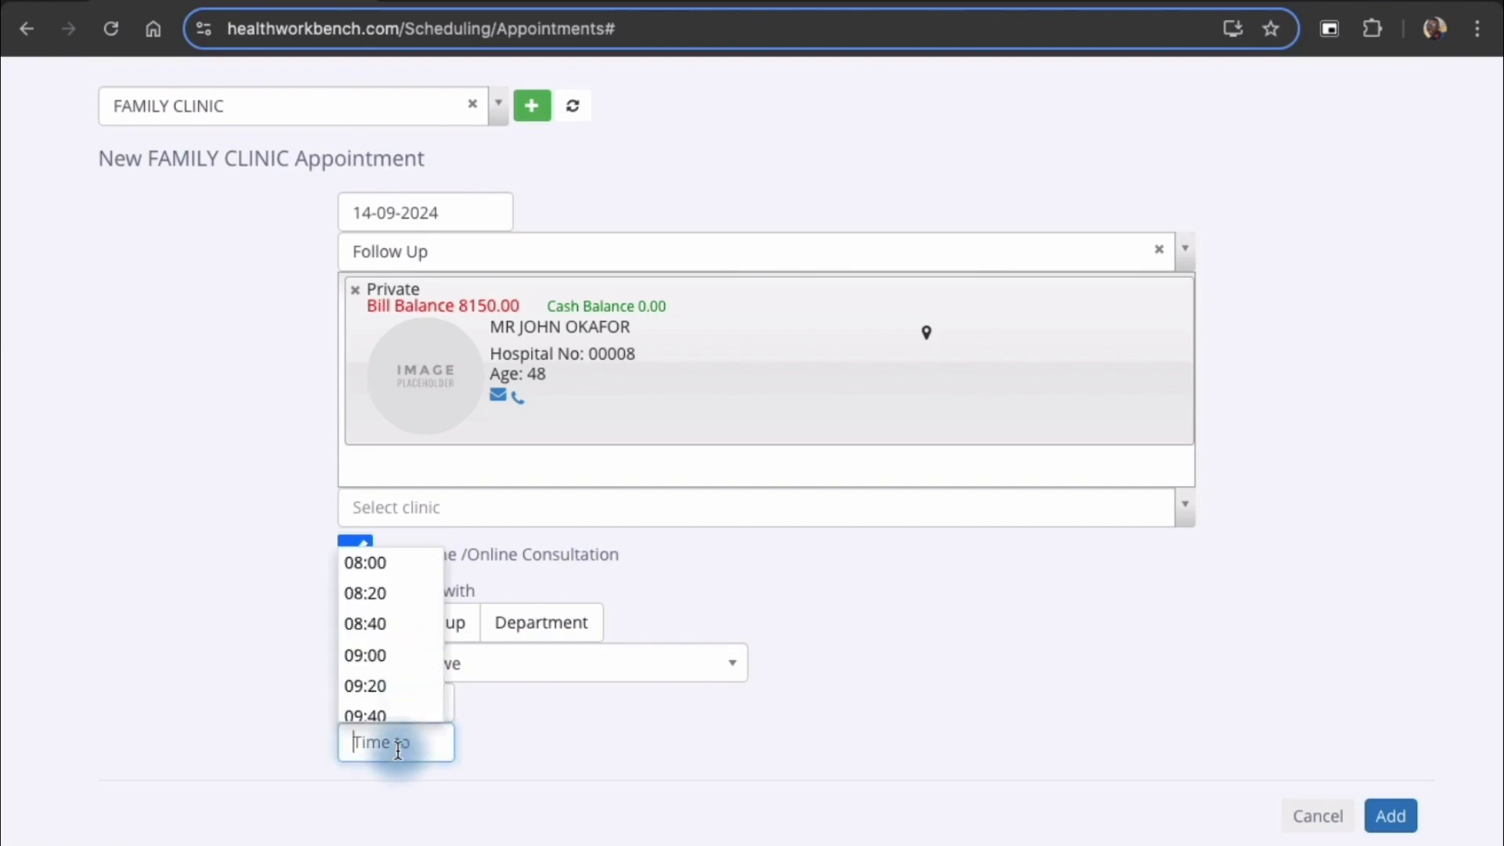
{"action": "left_click", "coordinate": [383, 595]}
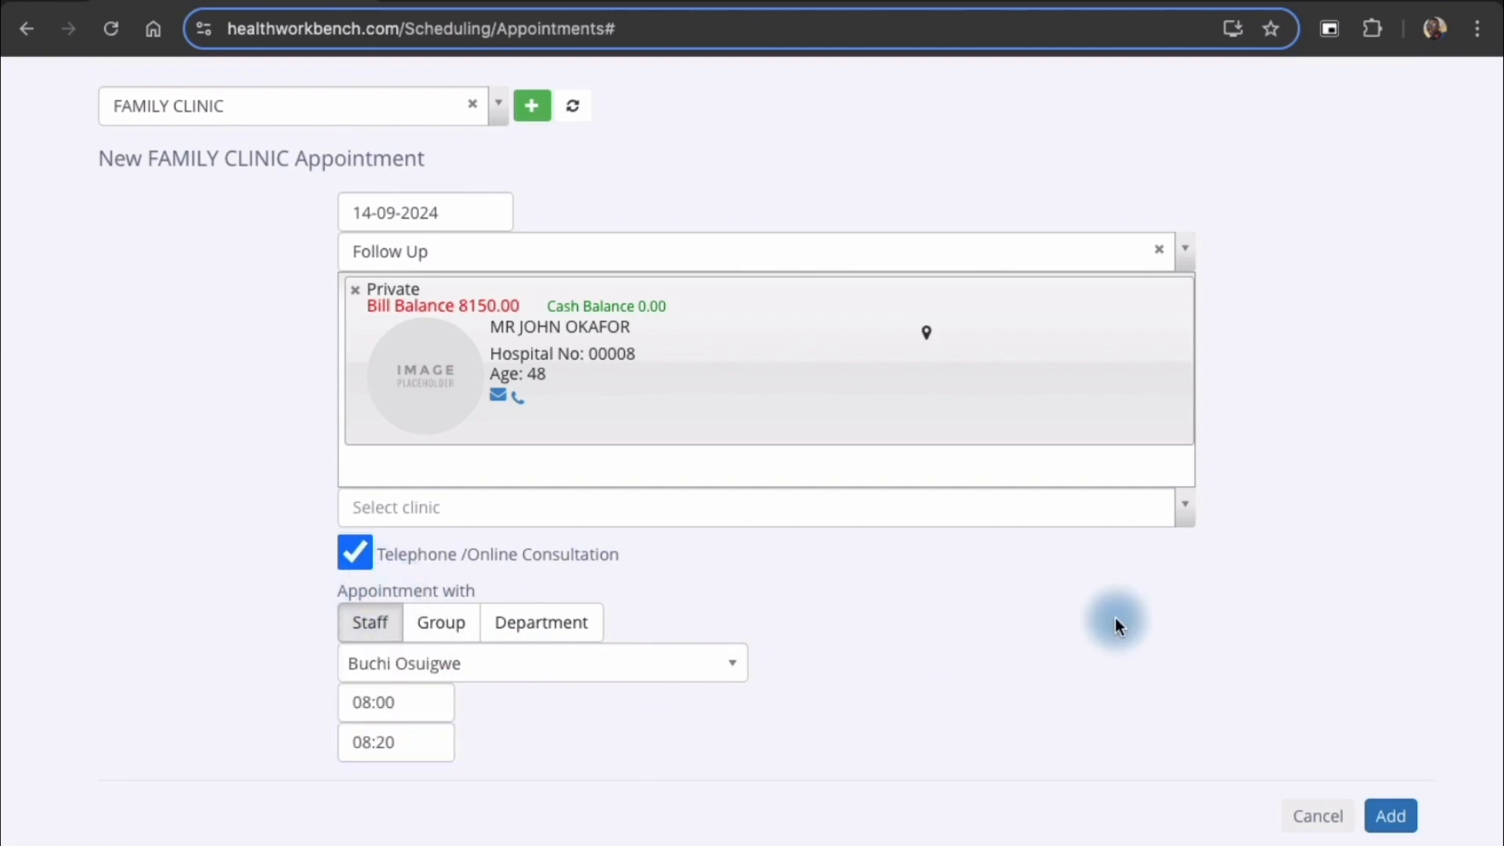
{"action": "left_click", "coordinate": [1391, 816]}
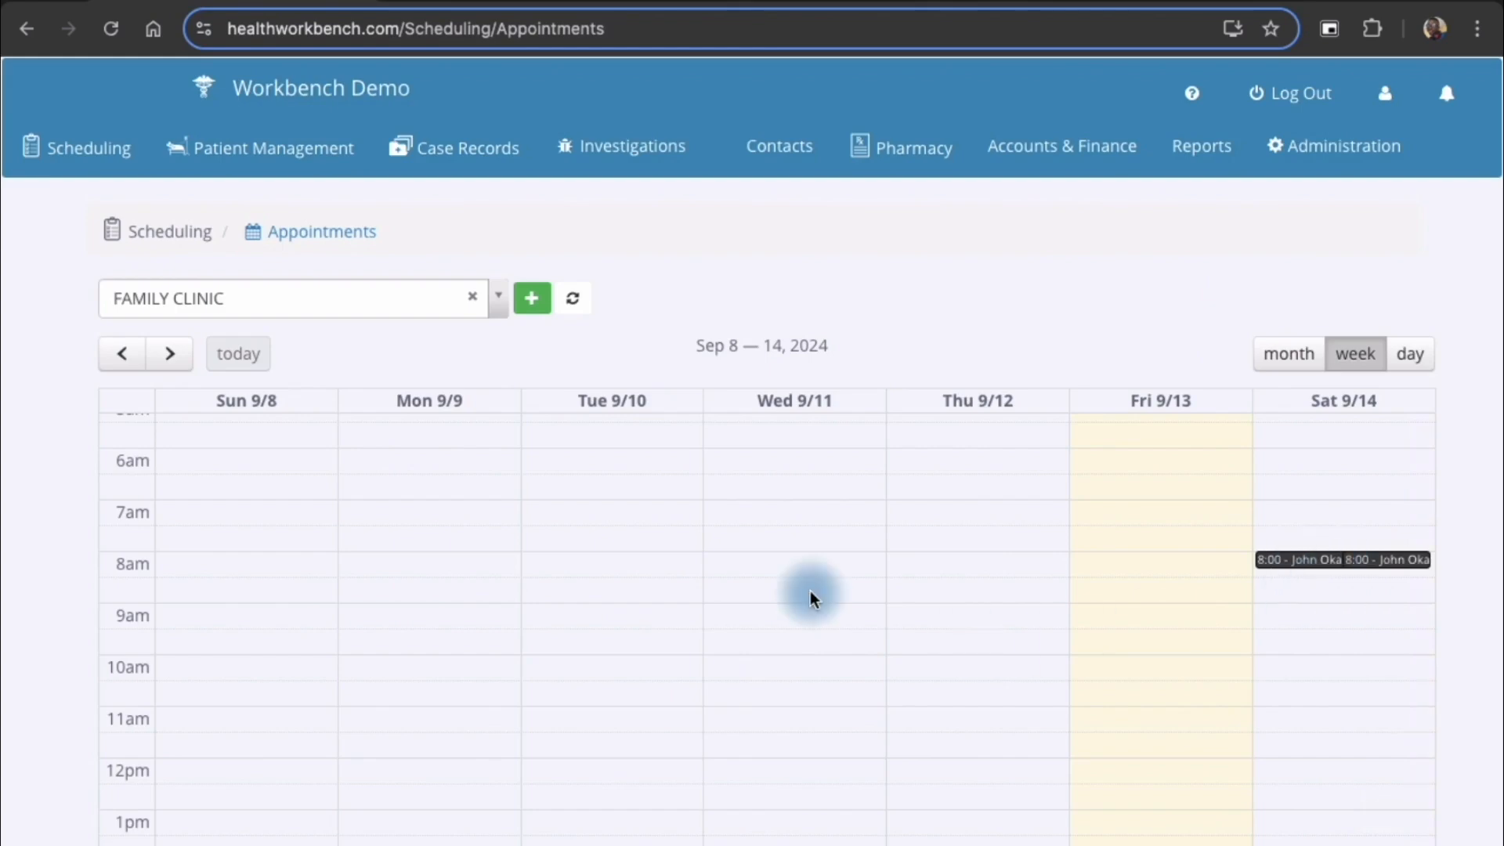
Step: Open the Consultation Price Listing from Scheduling and examine the visit prices of each clinic
{"action": "left_click", "coordinate": [70, 149]}
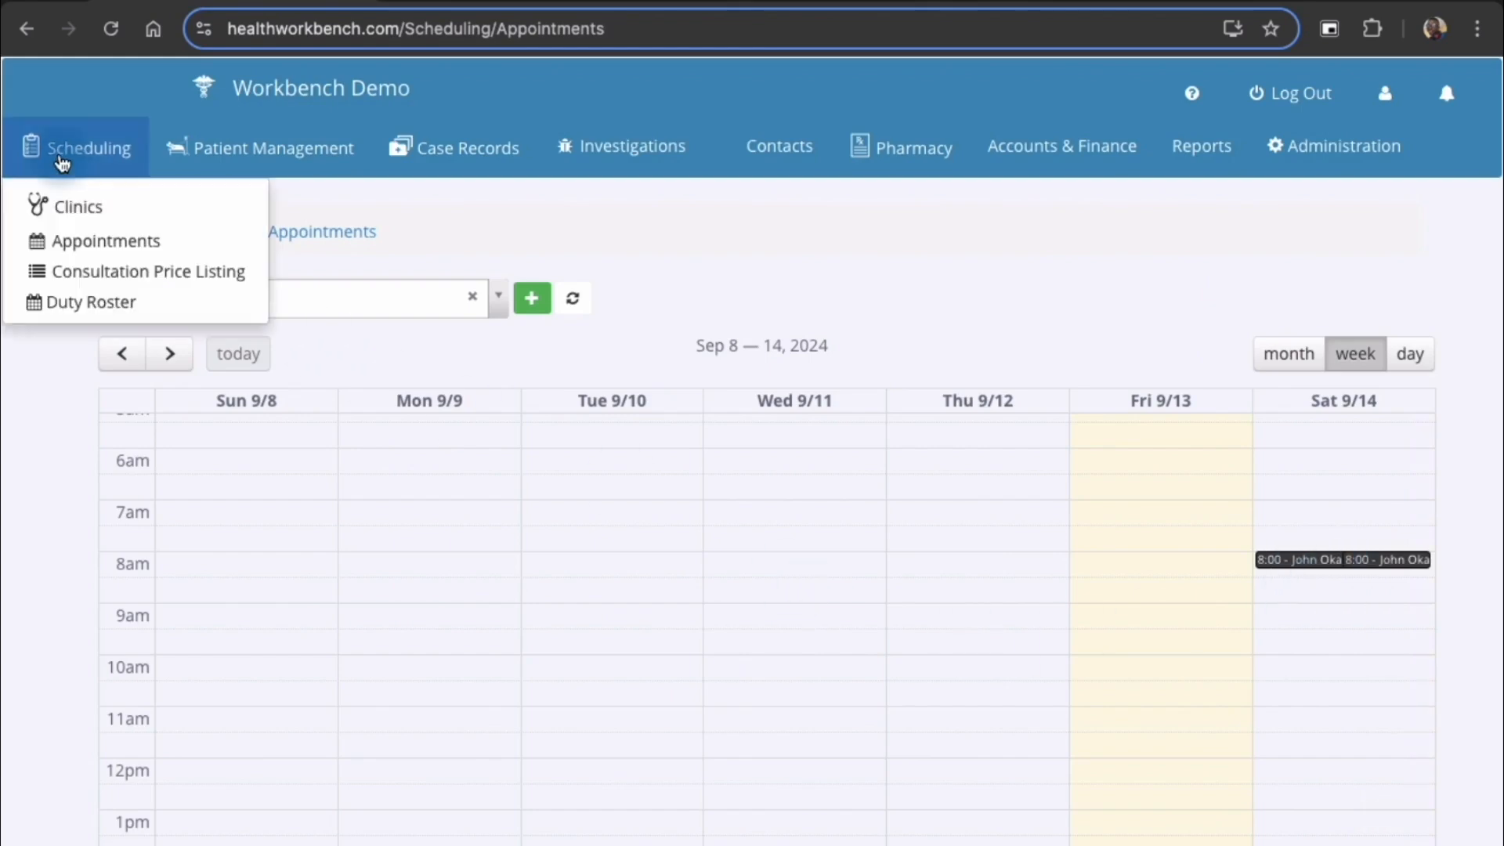
{"action": "left_click", "coordinate": [91, 274]}
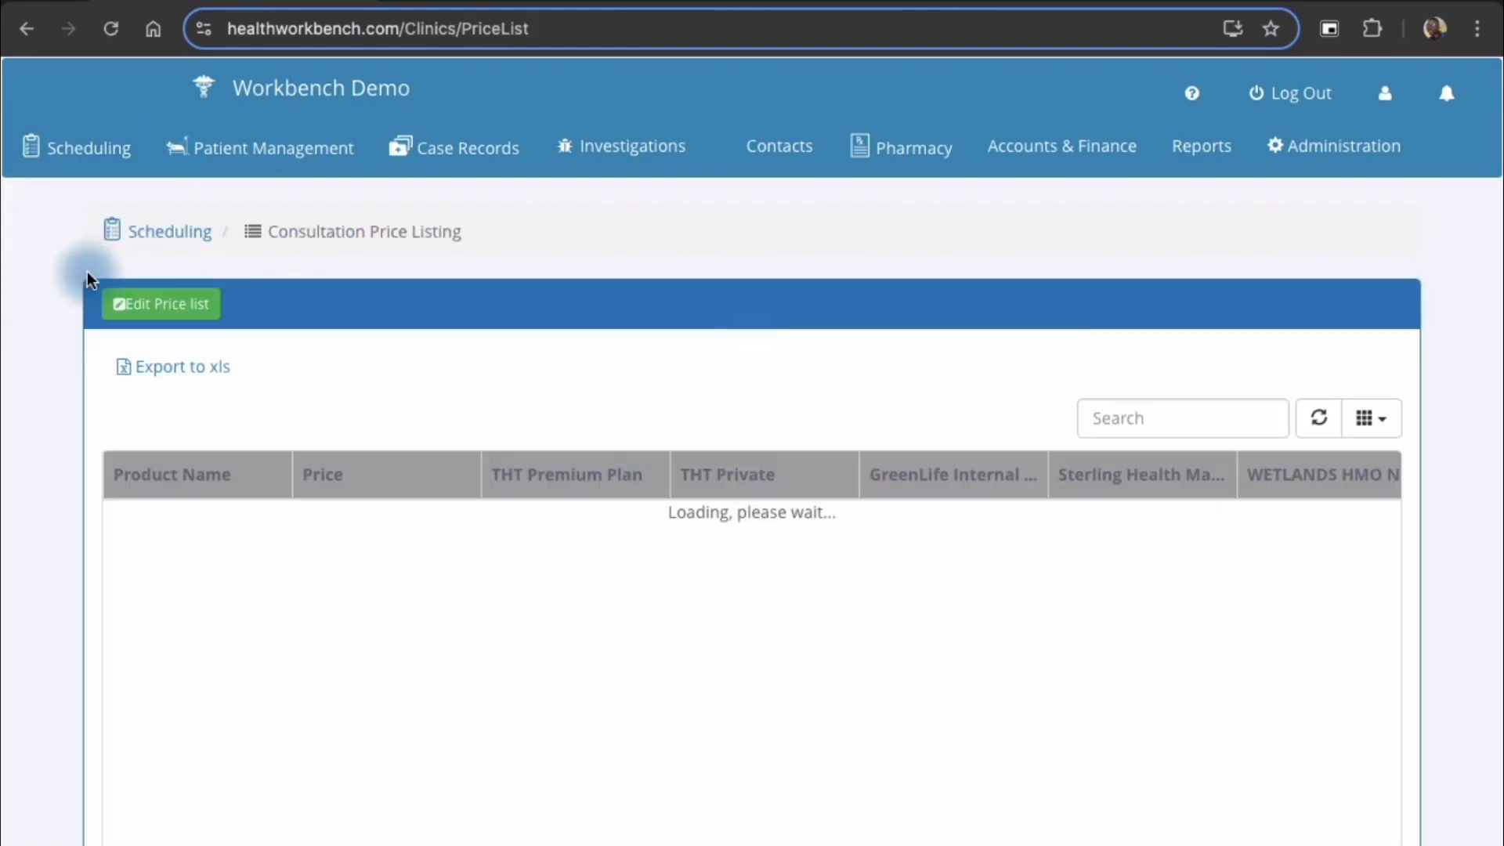
{"action": "scroll", "coordinate": [628, 457], "scroll_direction": "down", "scroll_amount": 3}
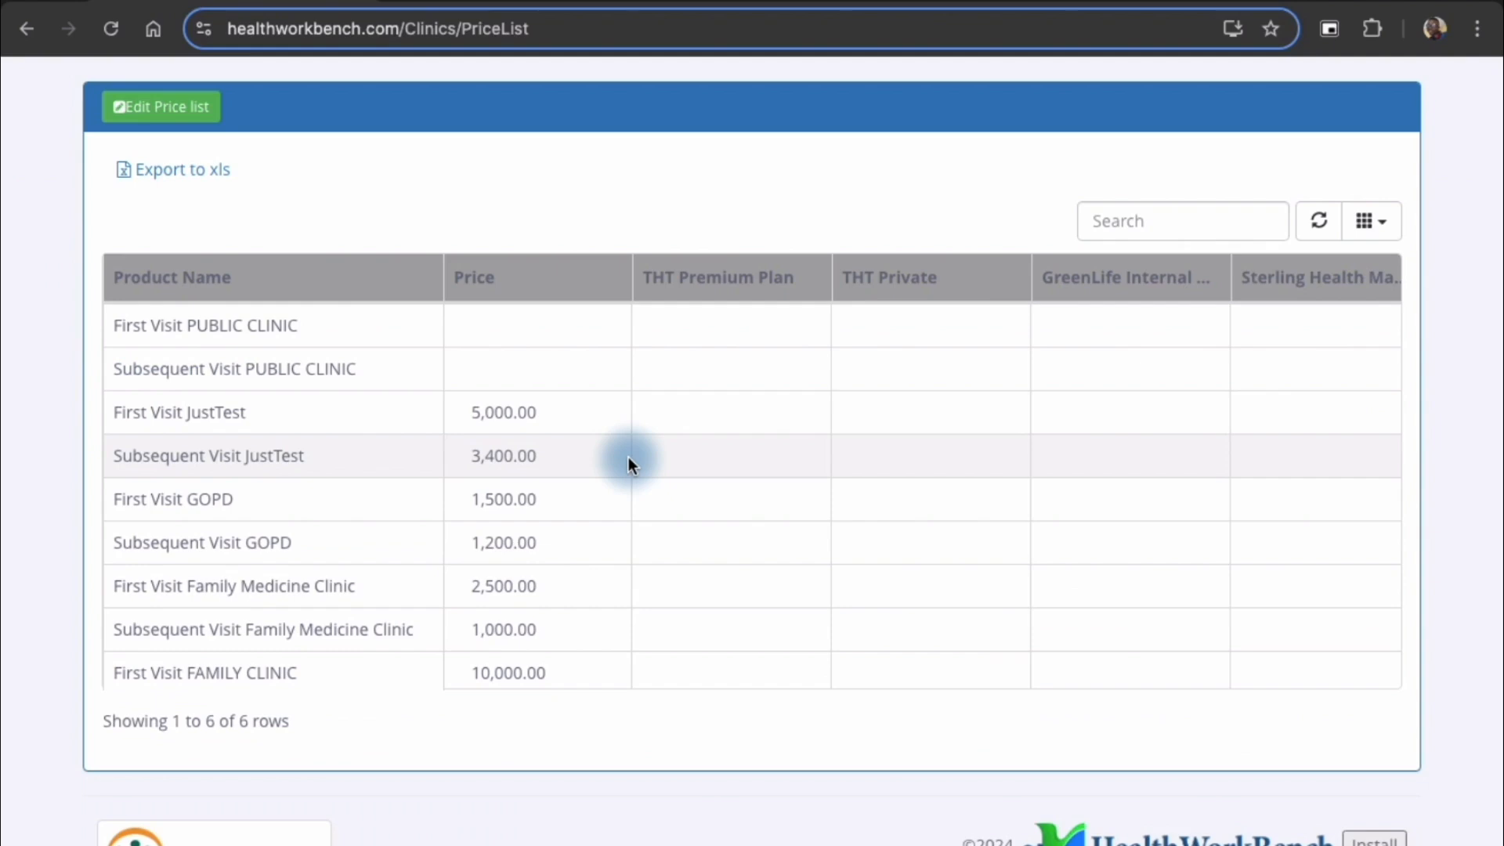
Step: Make the consultation price list editable and locate the FAMILY CLINIC first and subsequent visit rows
{"action": "scroll", "coordinate": [628, 458], "scroll_direction": "right", "scroll_amount": 10}
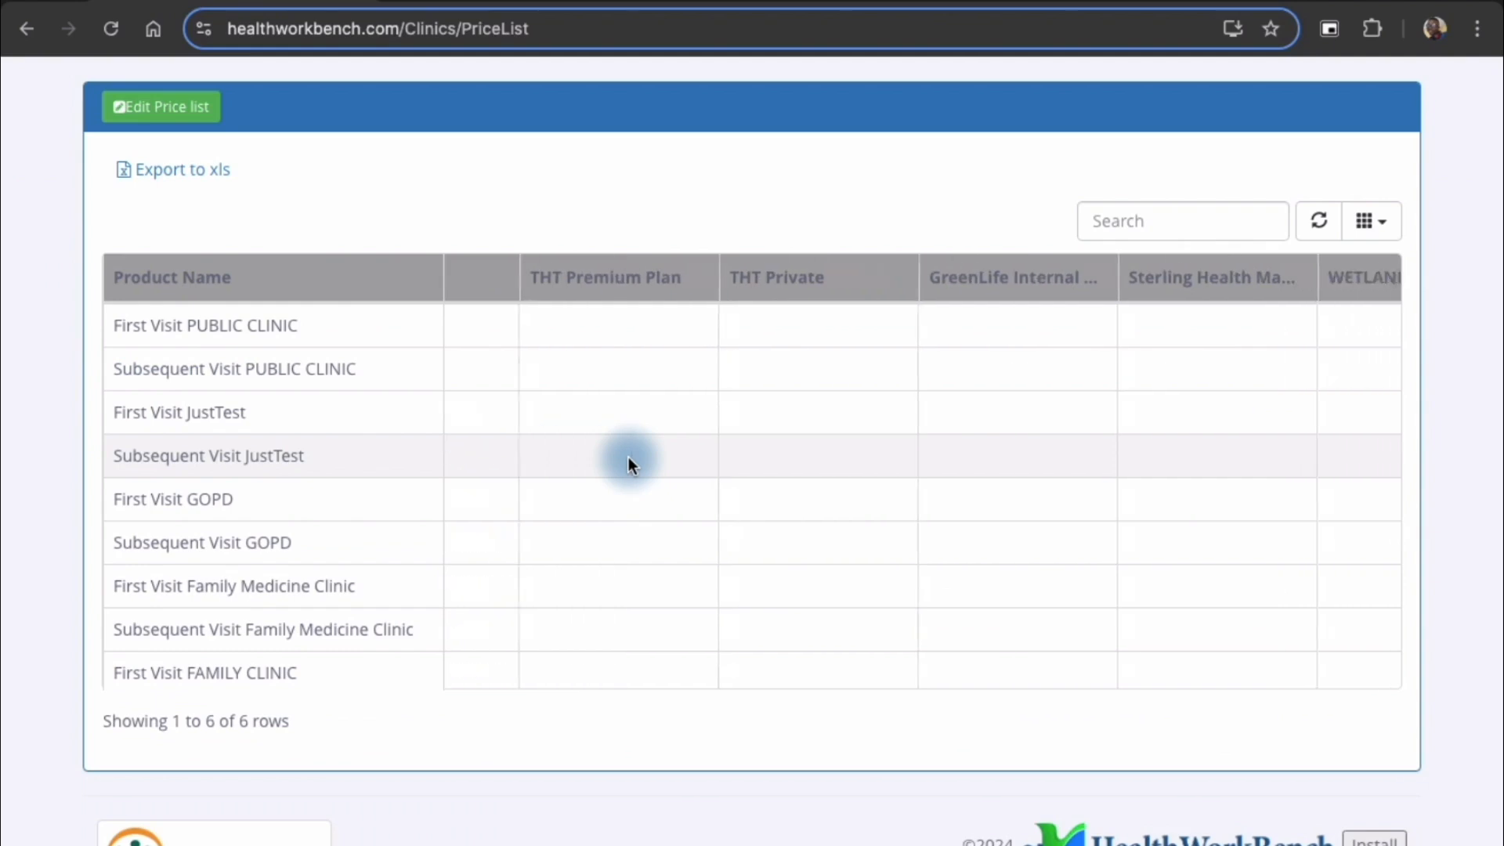
{"action": "scroll", "coordinate": [629, 458], "scroll_direction": "left", "scroll_amount": 10}
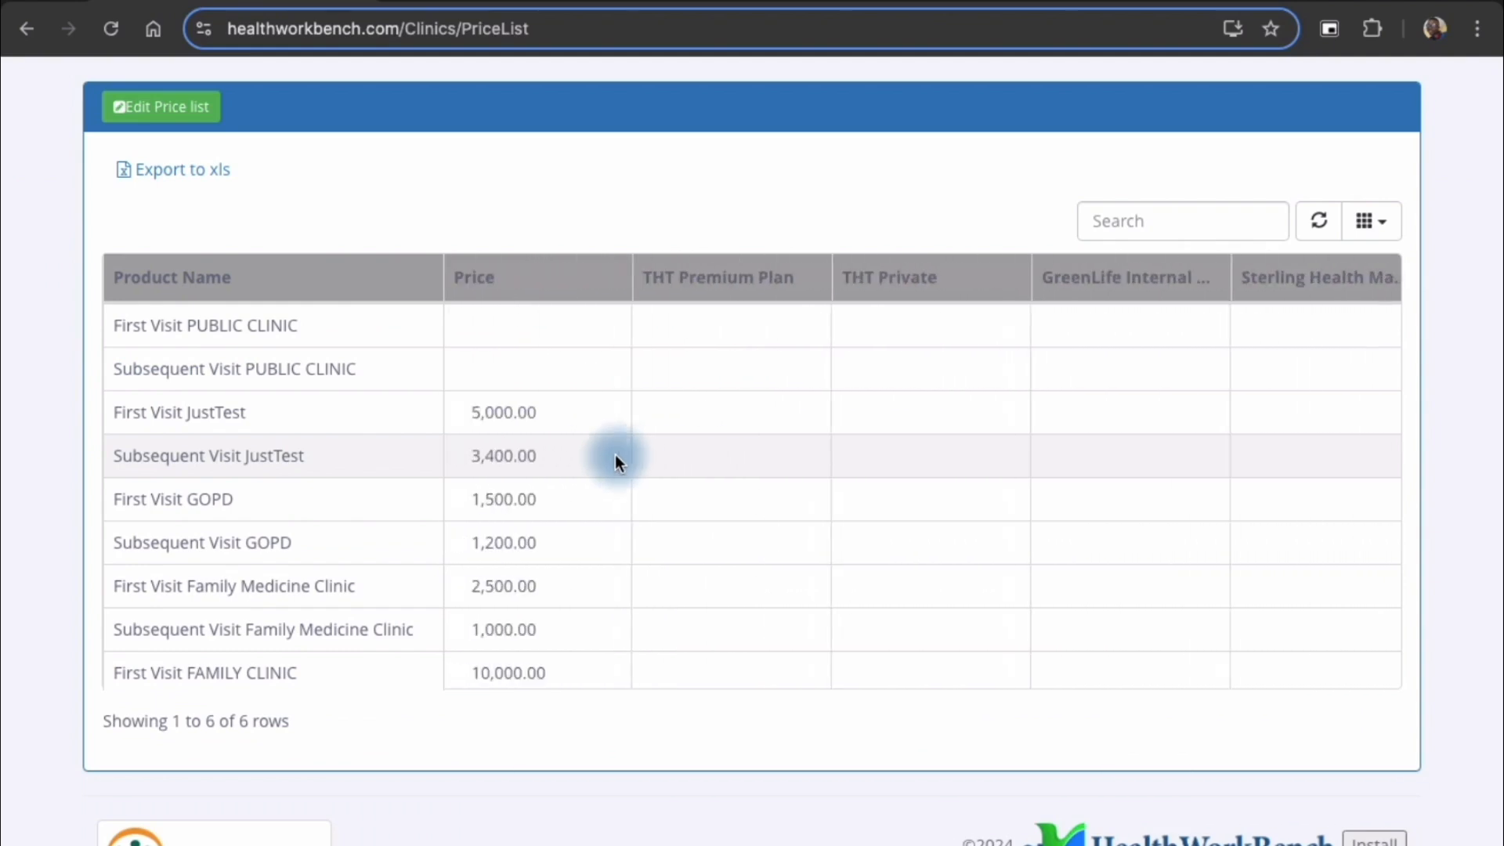
{"action": "left_click", "coordinate": [196, 117]}
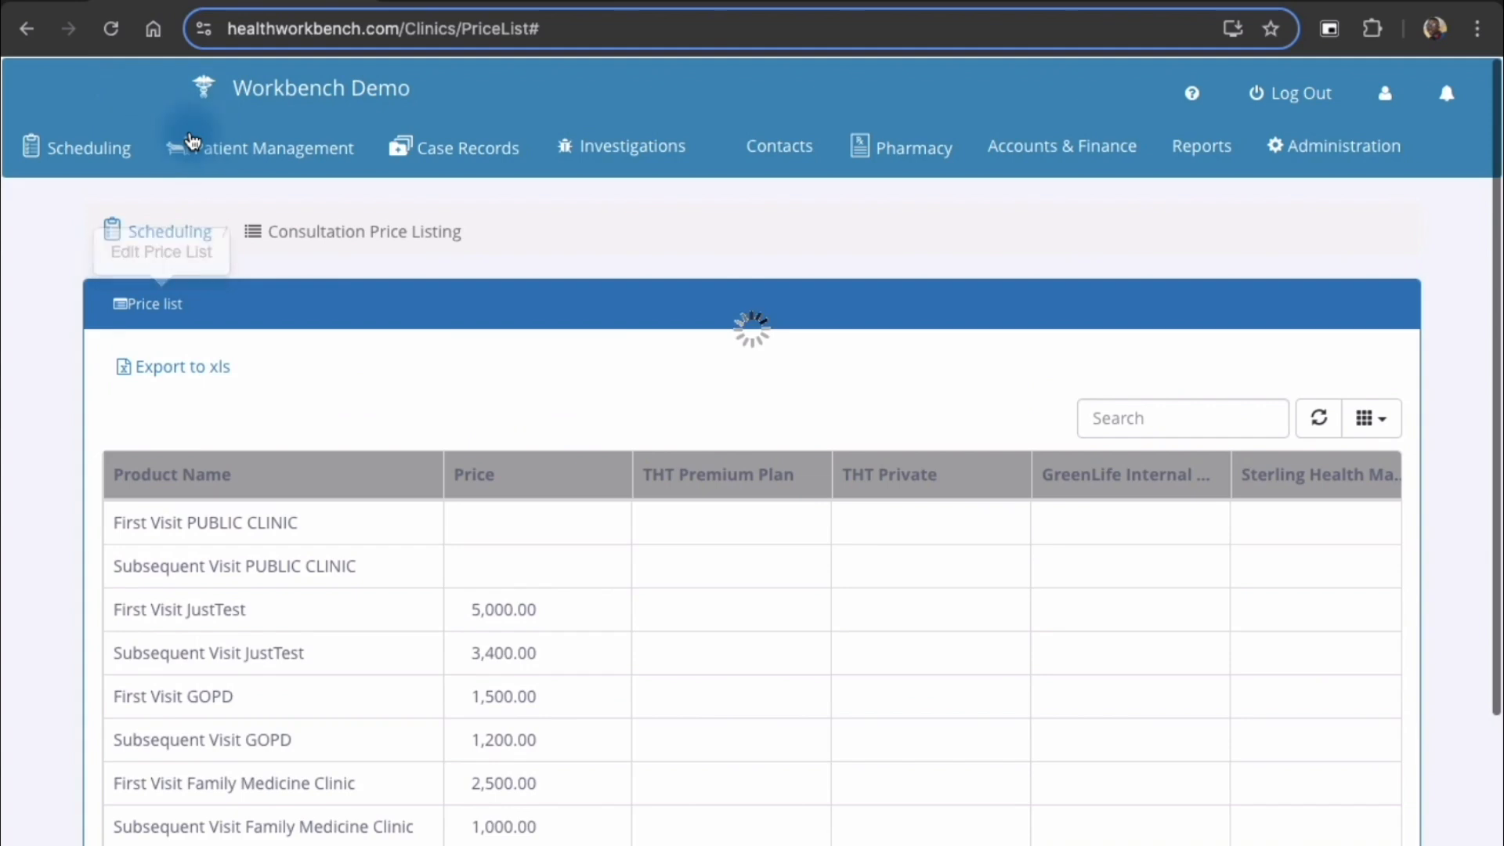
{"action": "scroll", "coordinate": [547, 551], "scroll_direction": "down", "scroll_amount": 3}
{"action": "scroll", "coordinate": [546, 552], "scroll_direction": "up", "scroll_amount": 1}
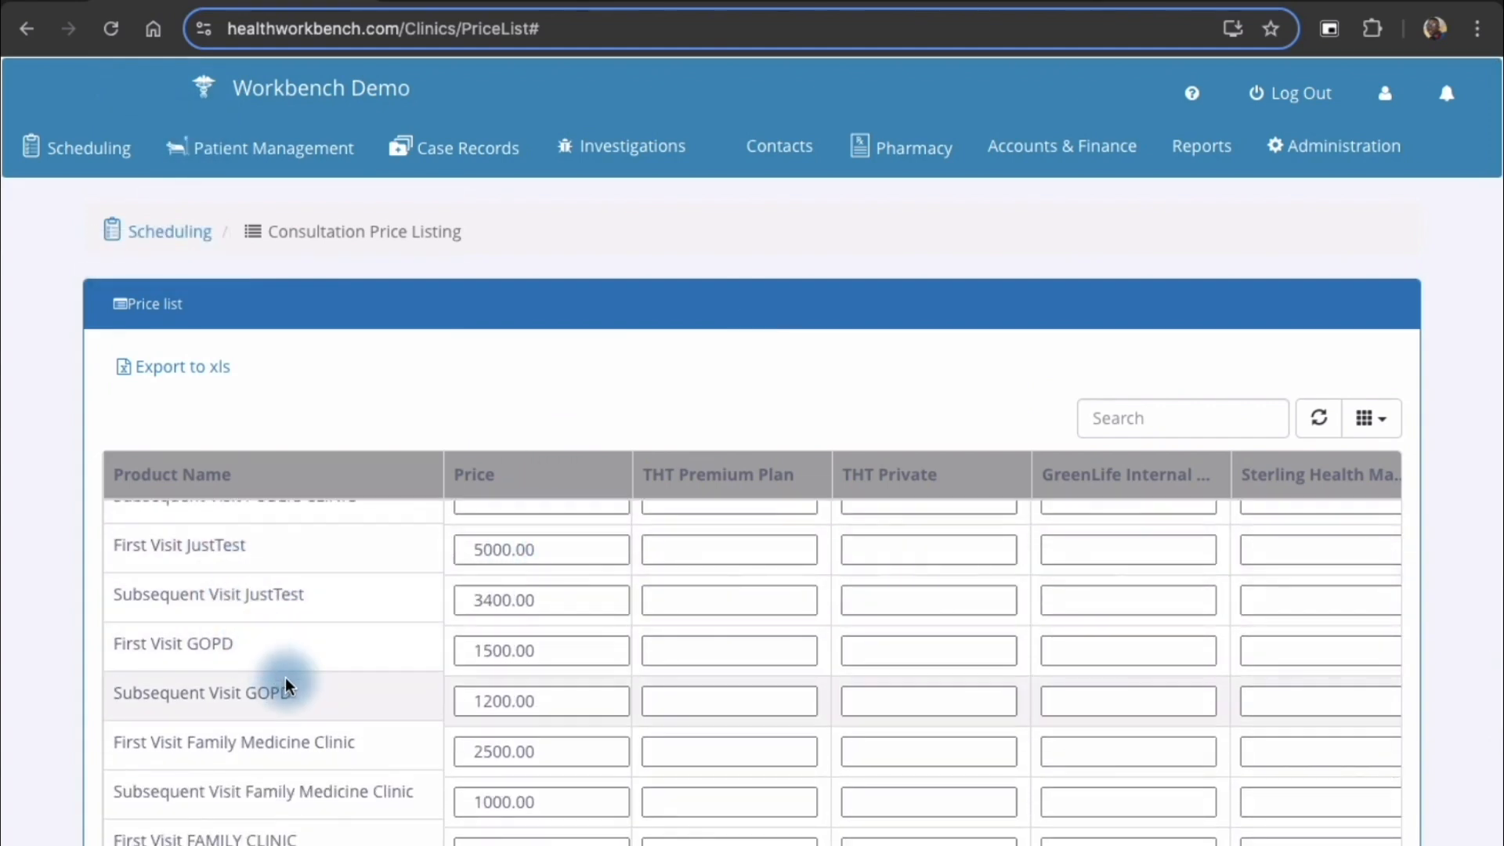
{"action": "scroll", "coordinate": [285, 678], "scroll_direction": "down", "scroll_amount": 3}
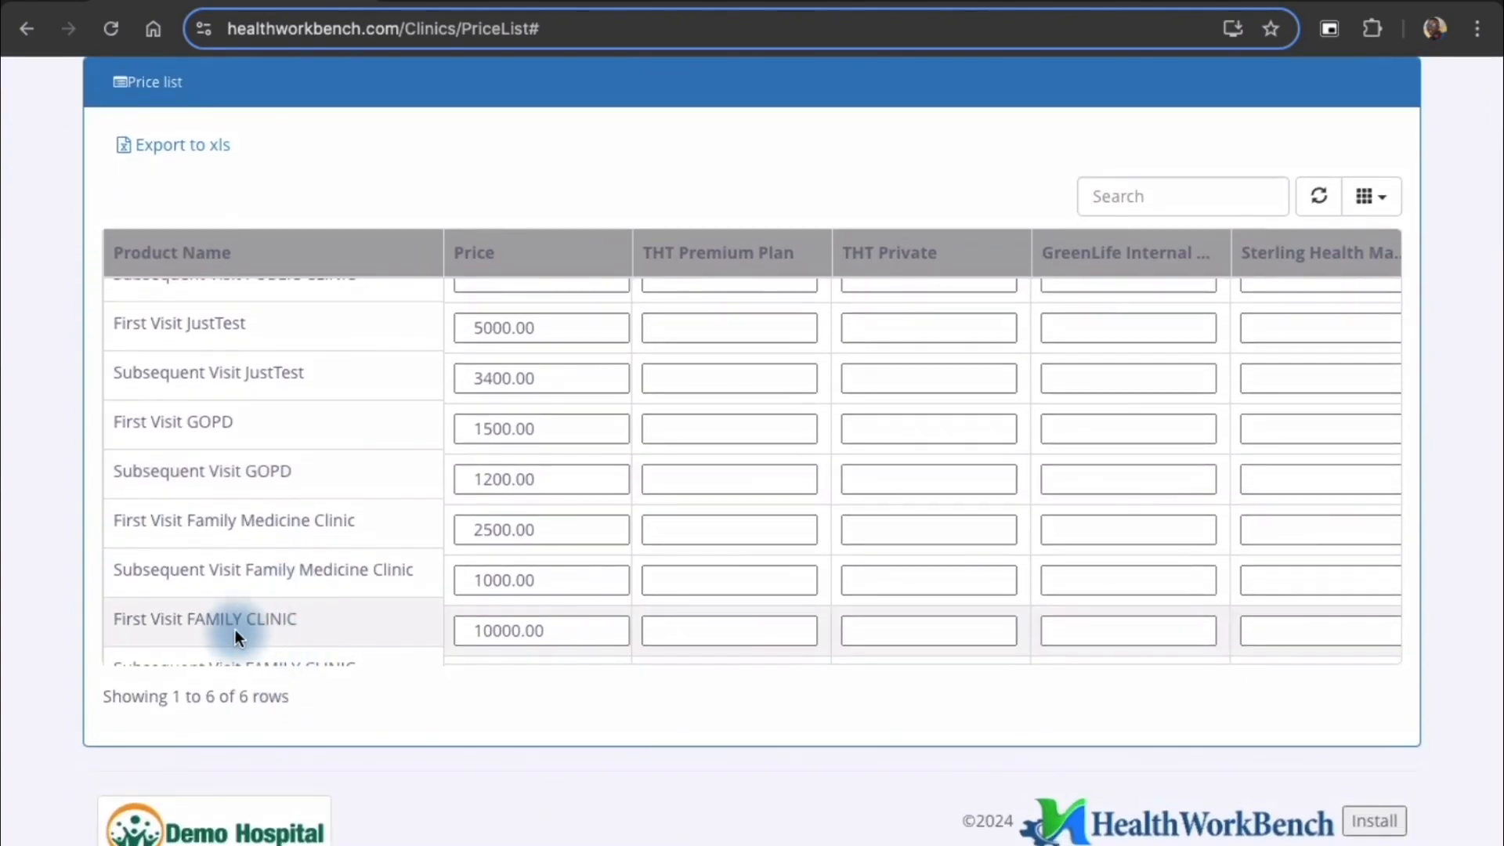
{"action": "scroll", "coordinate": [552, 633], "scroll_direction": "down", "scroll_amount": 1}
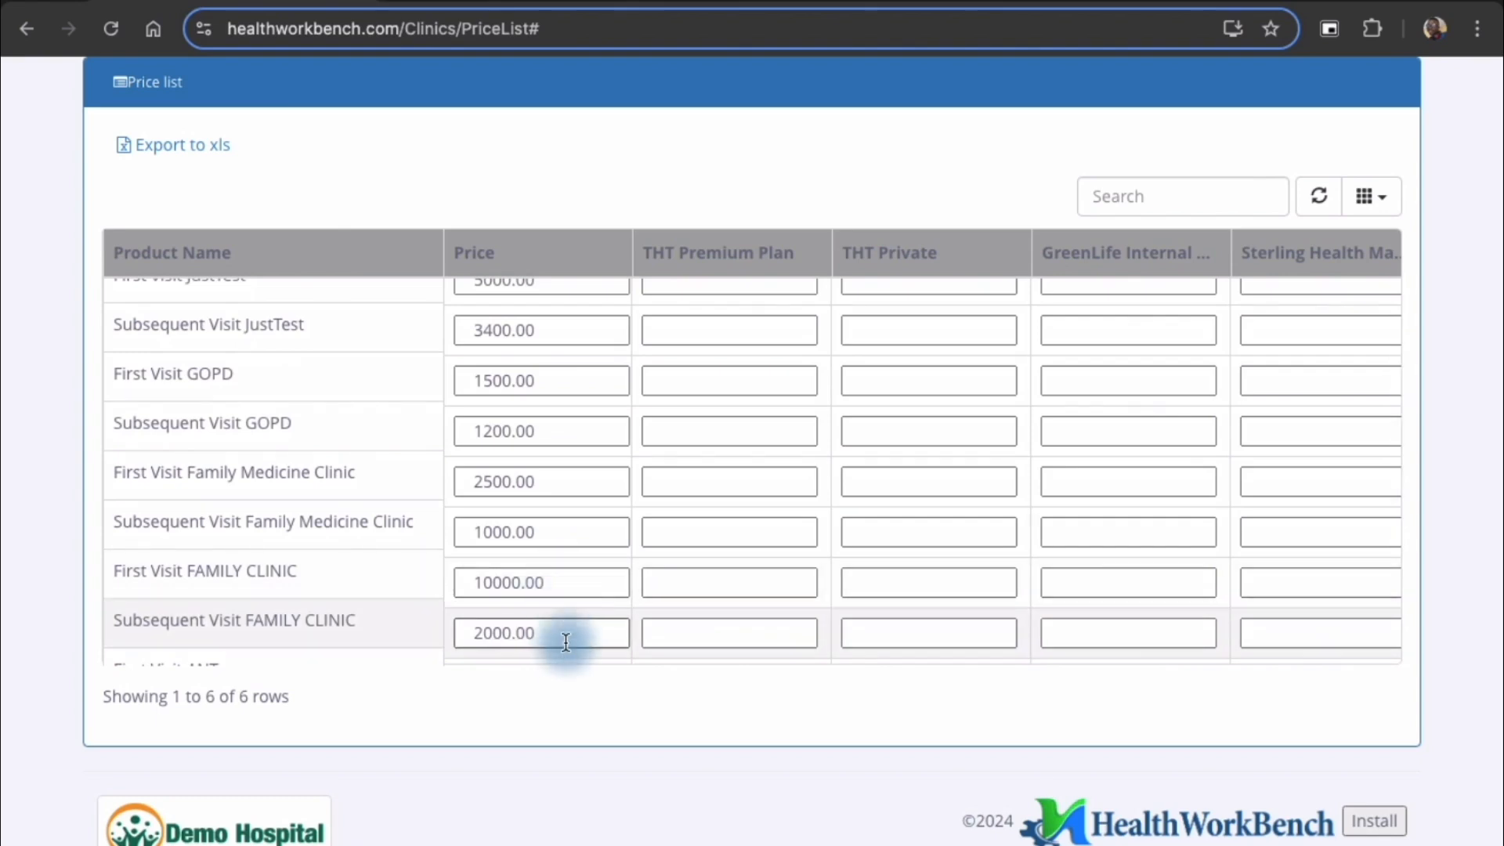
{"action": "scroll", "coordinate": [675, 584], "scroll_direction": "down", "scroll_amount": 1}
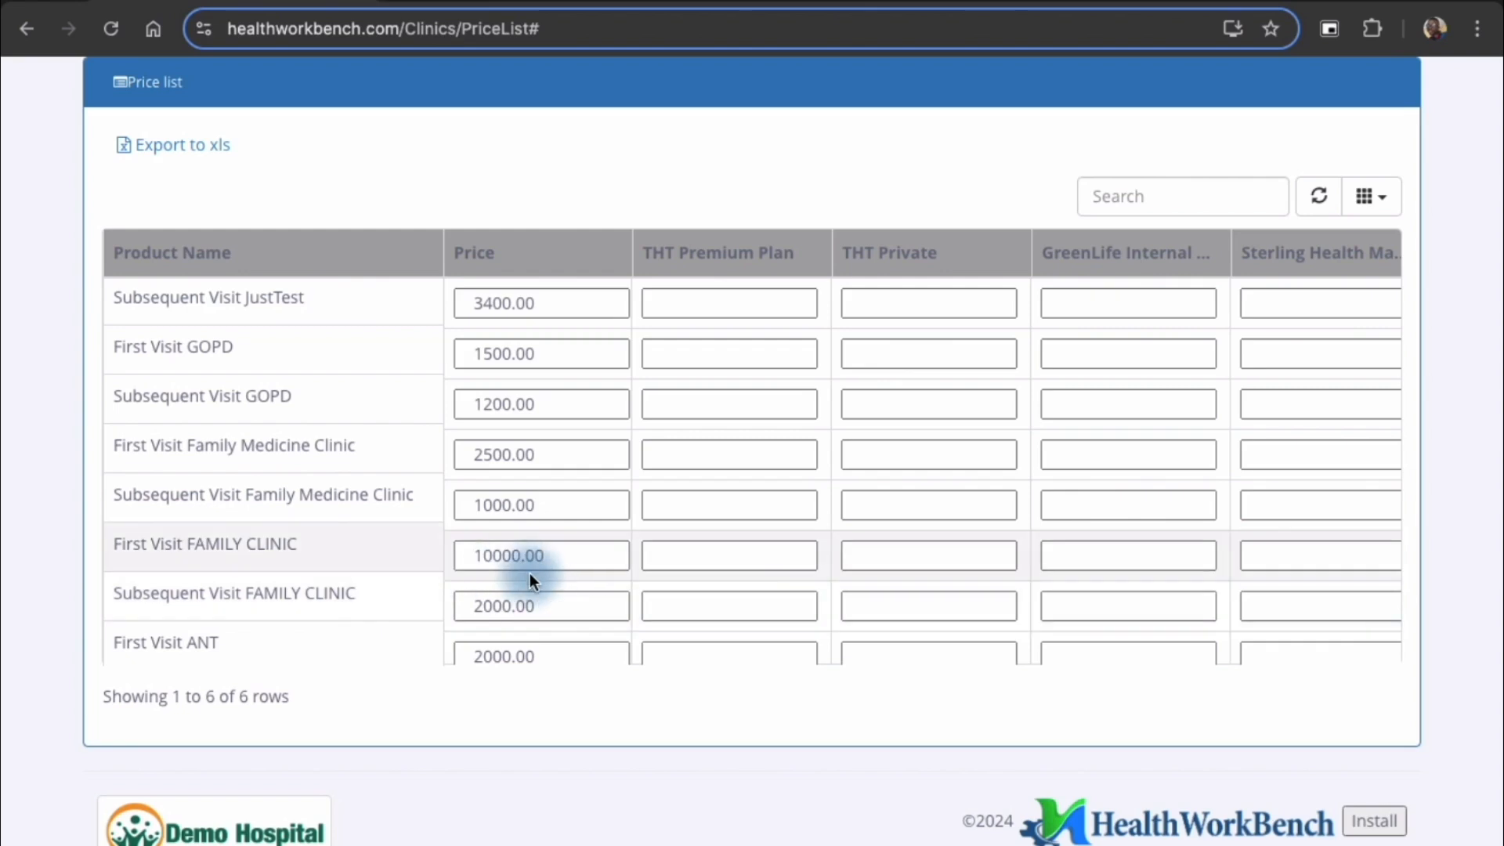
Step: Set the GreenLife Internal prices for FAMILY CLINIC to 8000 for the first visit and 2000 for the subsequent visit
{"action": "left_click", "coordinate": [1076, 556]}
{"action": "type", "text": "8000"}
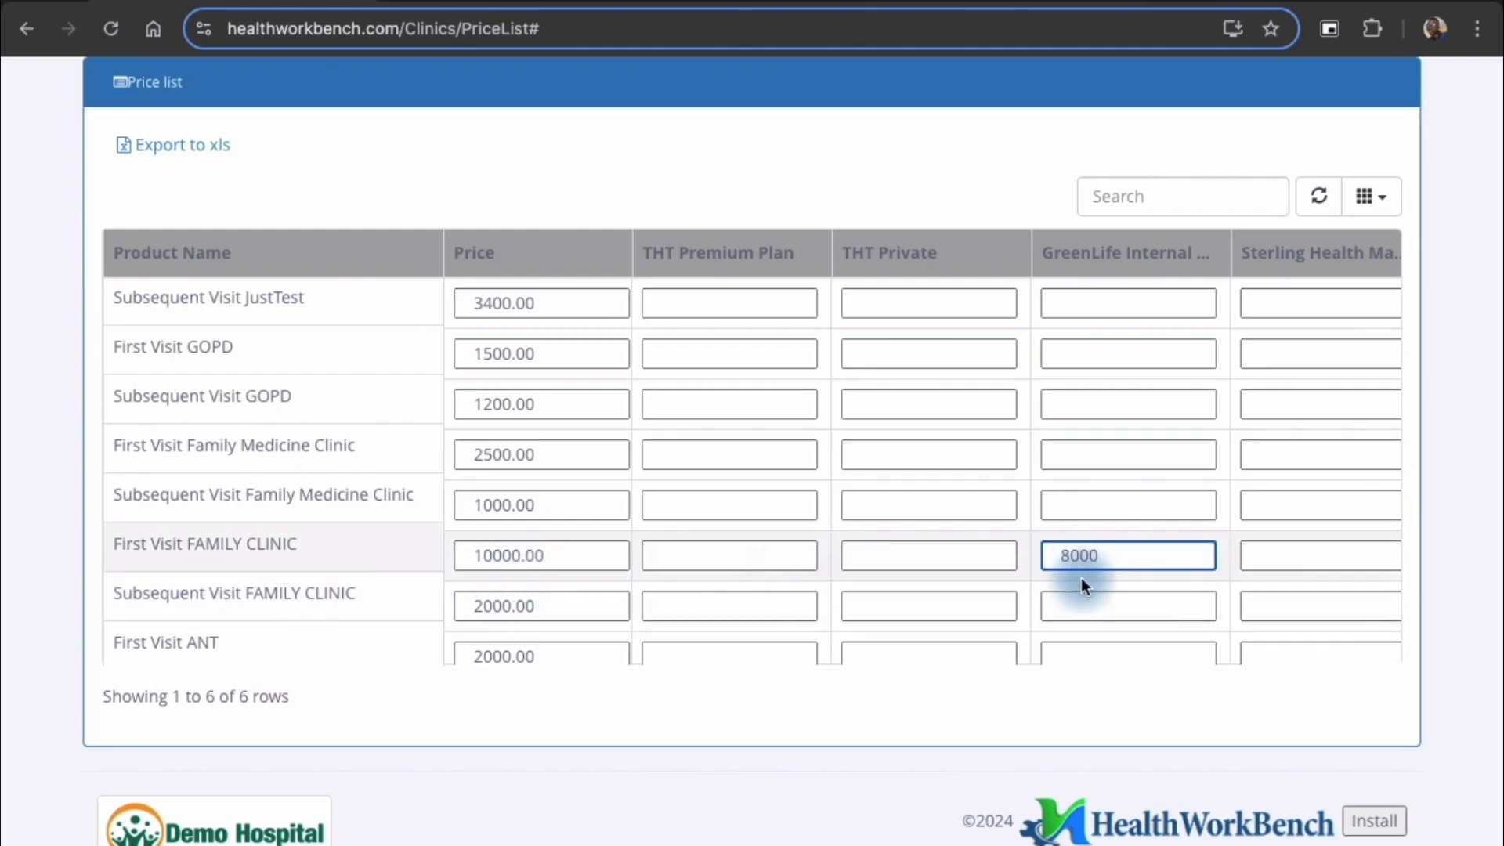
{"action": "left_click", "coordinate": [1082, 605]}
{"action": "type", "text": "2000"}
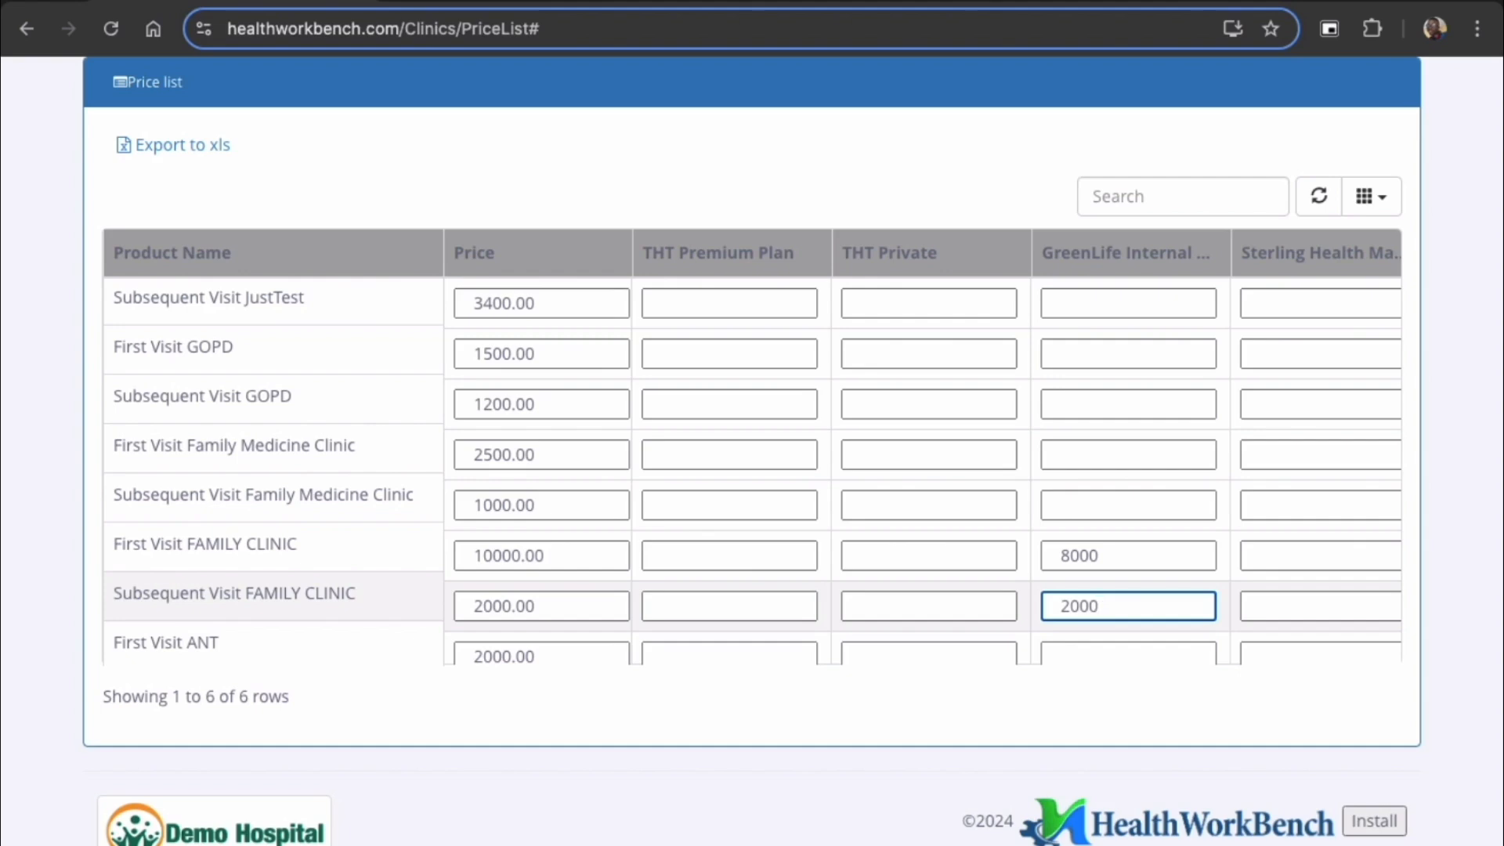
{"action": "scroll", "coordinate": [1192, 511], "scroll_direction": "right", "scroll_amount": 2}
{"action": "scroll", "coordinate": [1192, 512], "scroll_direction": "up", "scroll_amount": 1}
{"action": "scroll", "coordinate": [1192, 512], "scroll_direction": "right", "scroll_amount": 7}
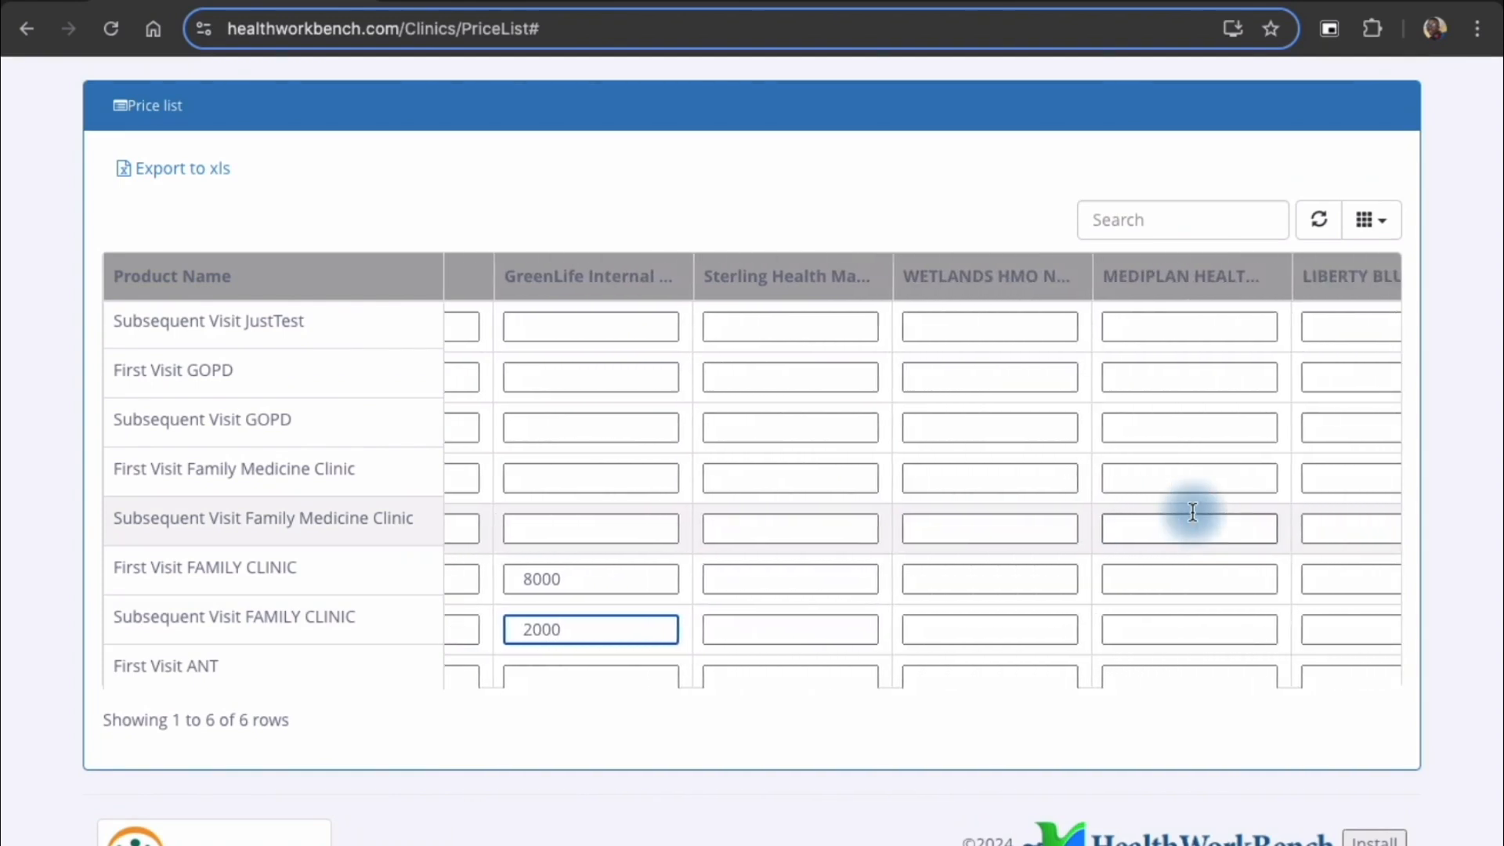
{"action": "scroll", "coordinate": [1192, 511], "scroll_direction": "left", "scroll_amount": 12}
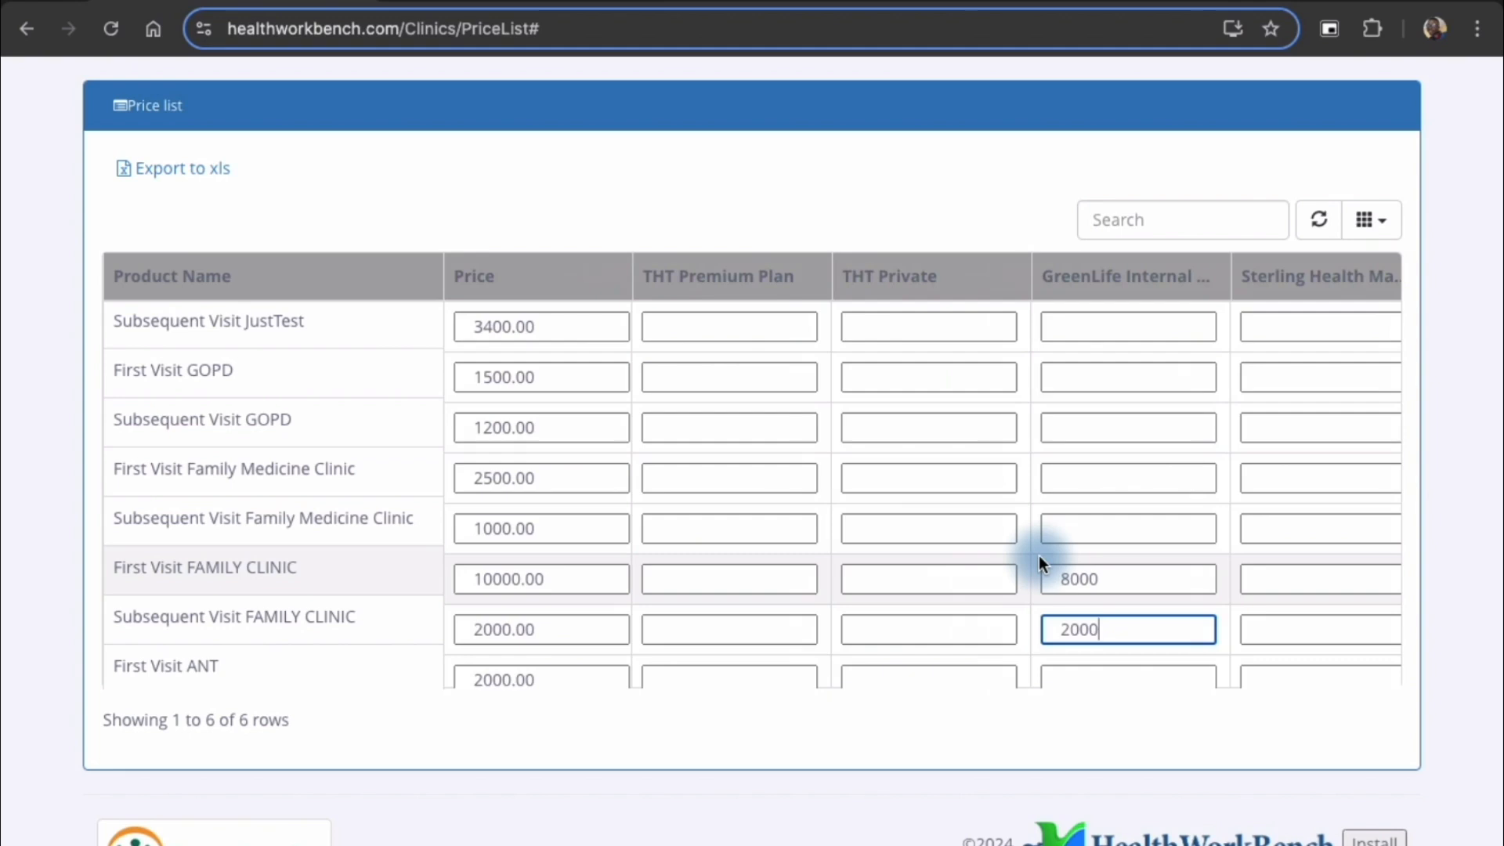
Step: Open the Duty Roster from Scheduling and start a new roster entry dated 15, 16, 17 and 18 September 2024
{"action": "scroll", "coordinate": [1039, 556], "scroll_direction": "up", "scroll_amount": 1}
{"action": "scroll", "coordinate": [792, 175], "scroll_direction": "up", "scroll_amount": 3}
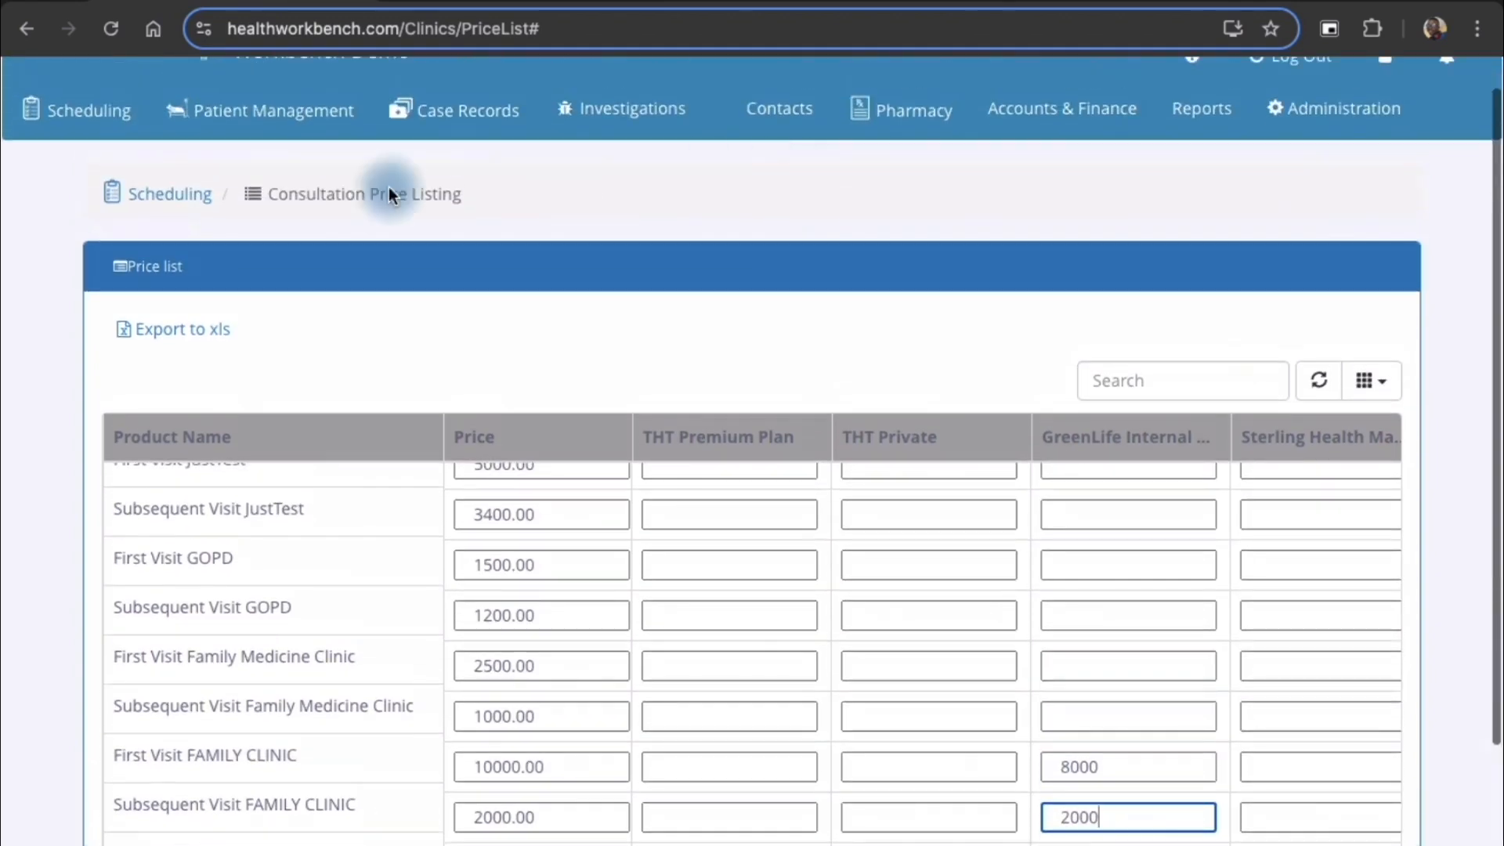
{"action": "left_click", "coordinate": [78, 131]}
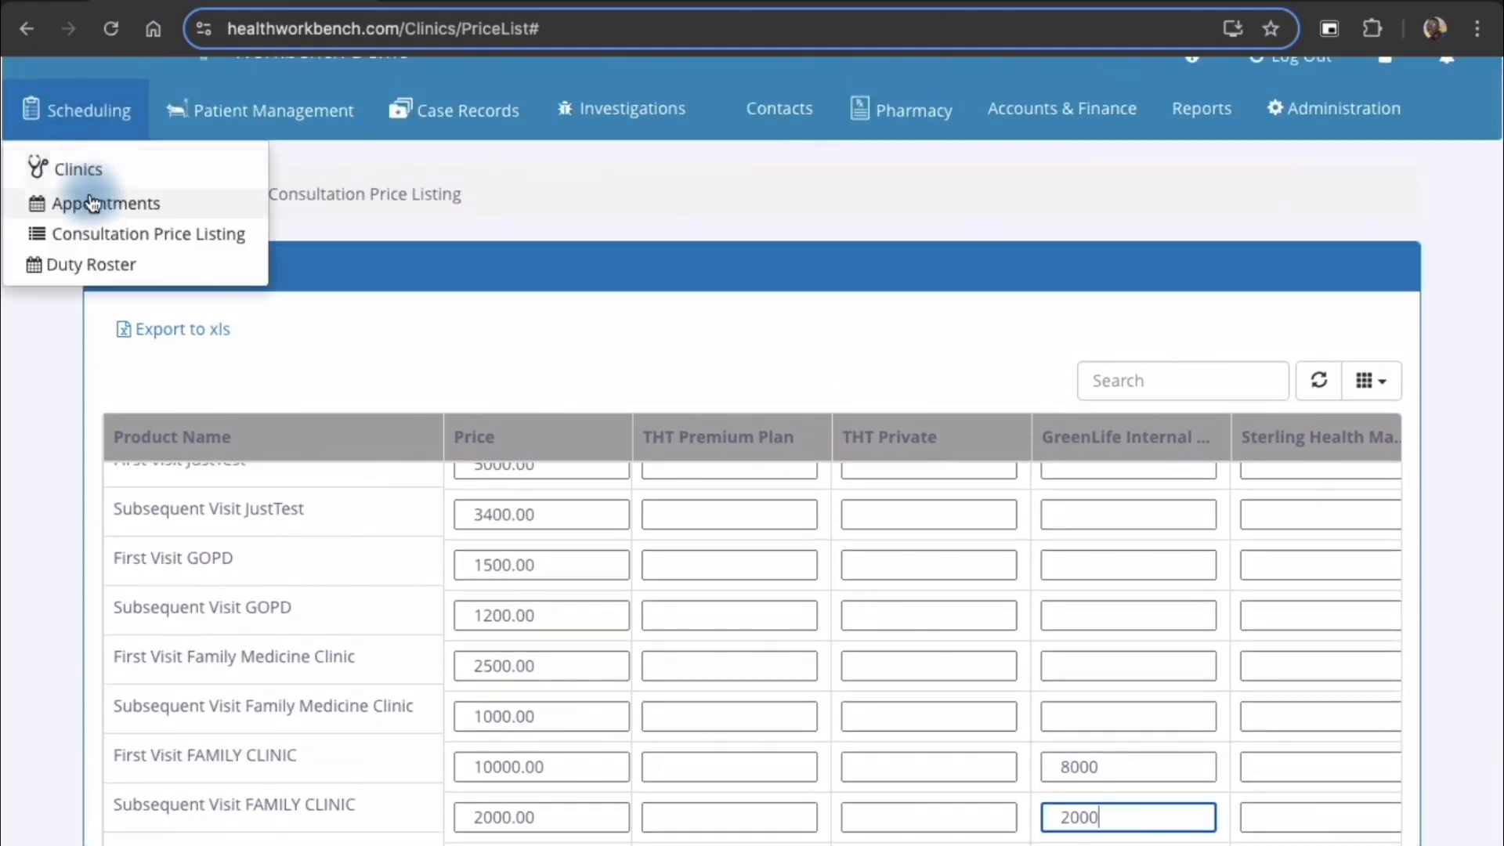
{"action": "left_click", "coordinate": [77, 268]}
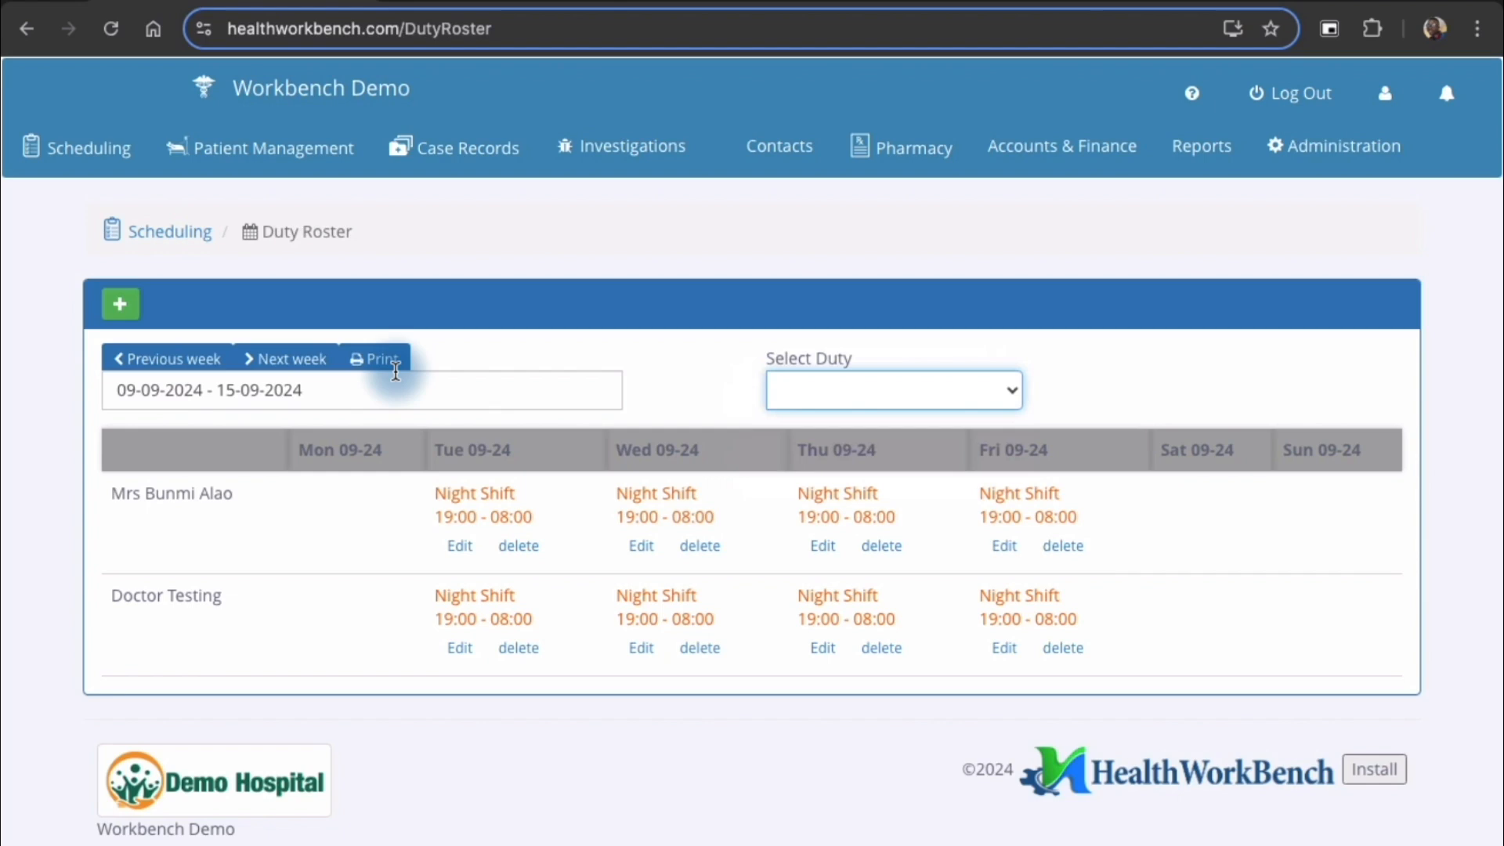
{"action": "left_click", "coordinate": [124, 308]}
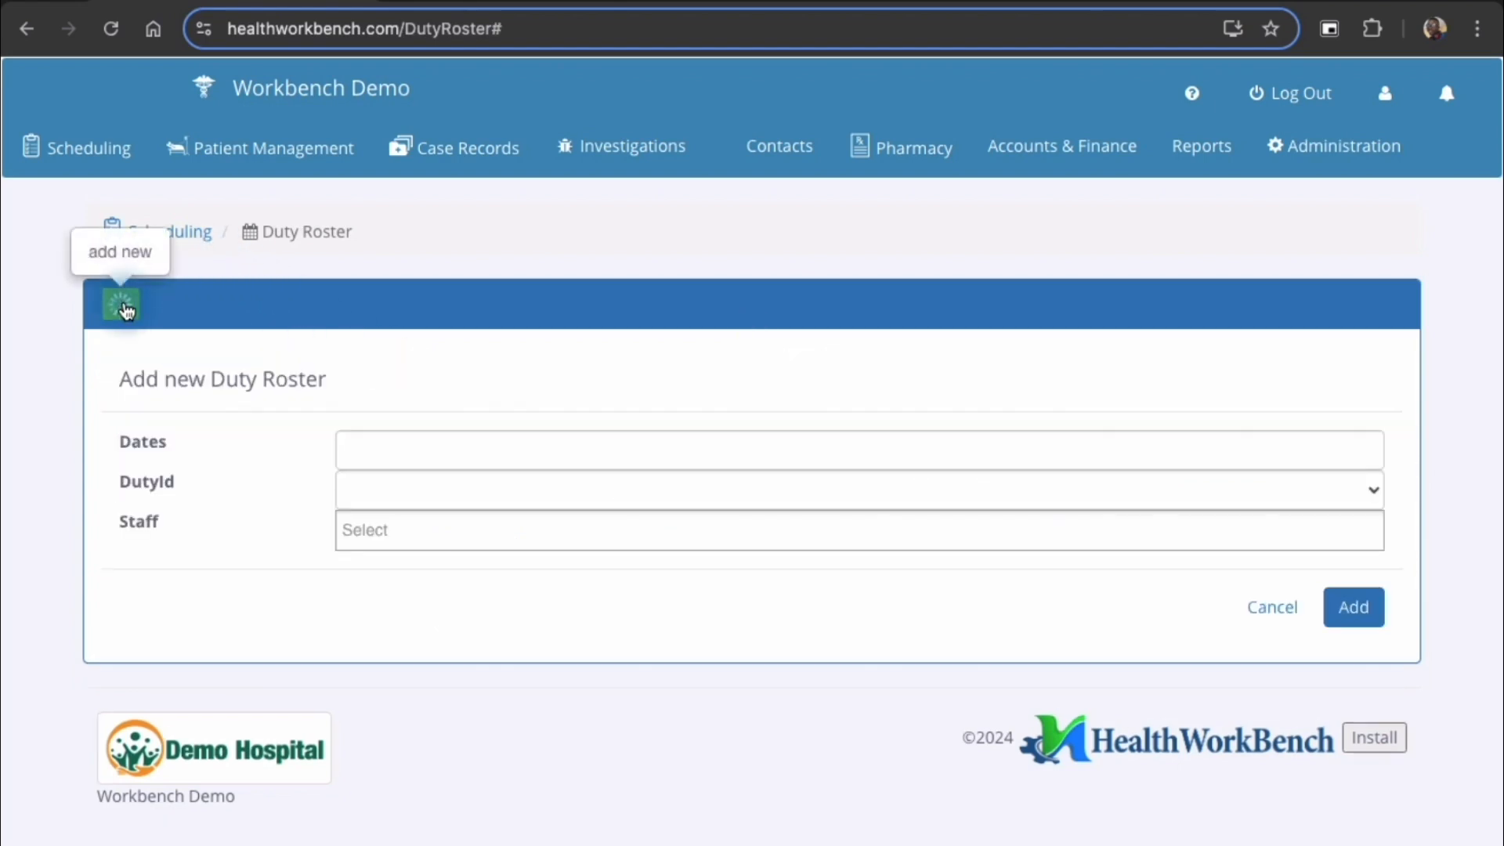
{"action": "left_click", "coordinate": [466, 448]}
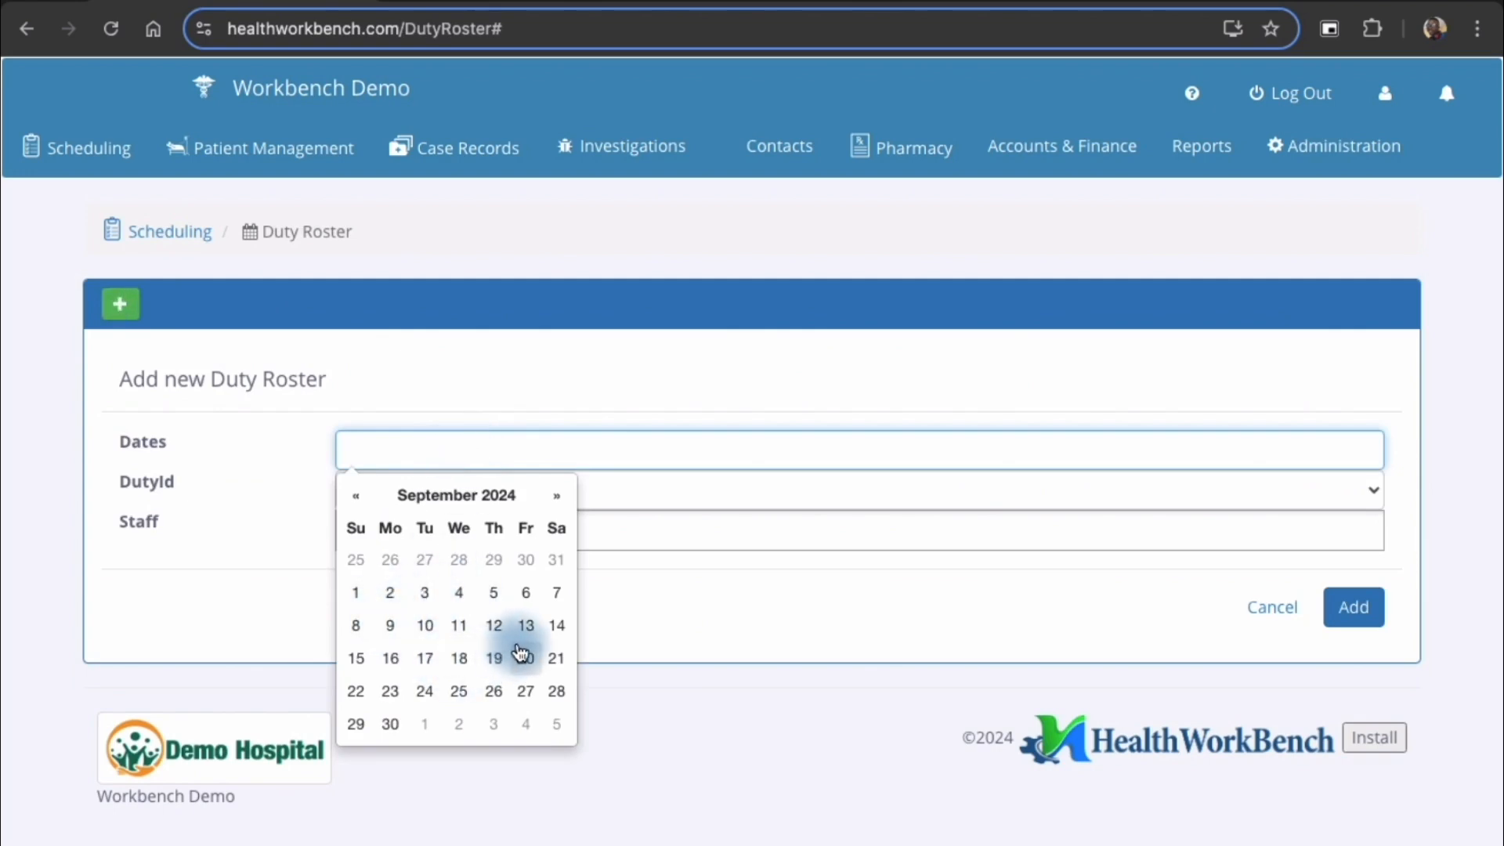
{"action": "left_click", "coordinate": [356, 666]}
{"action": "left_click", "coordinate": [390, 662]}
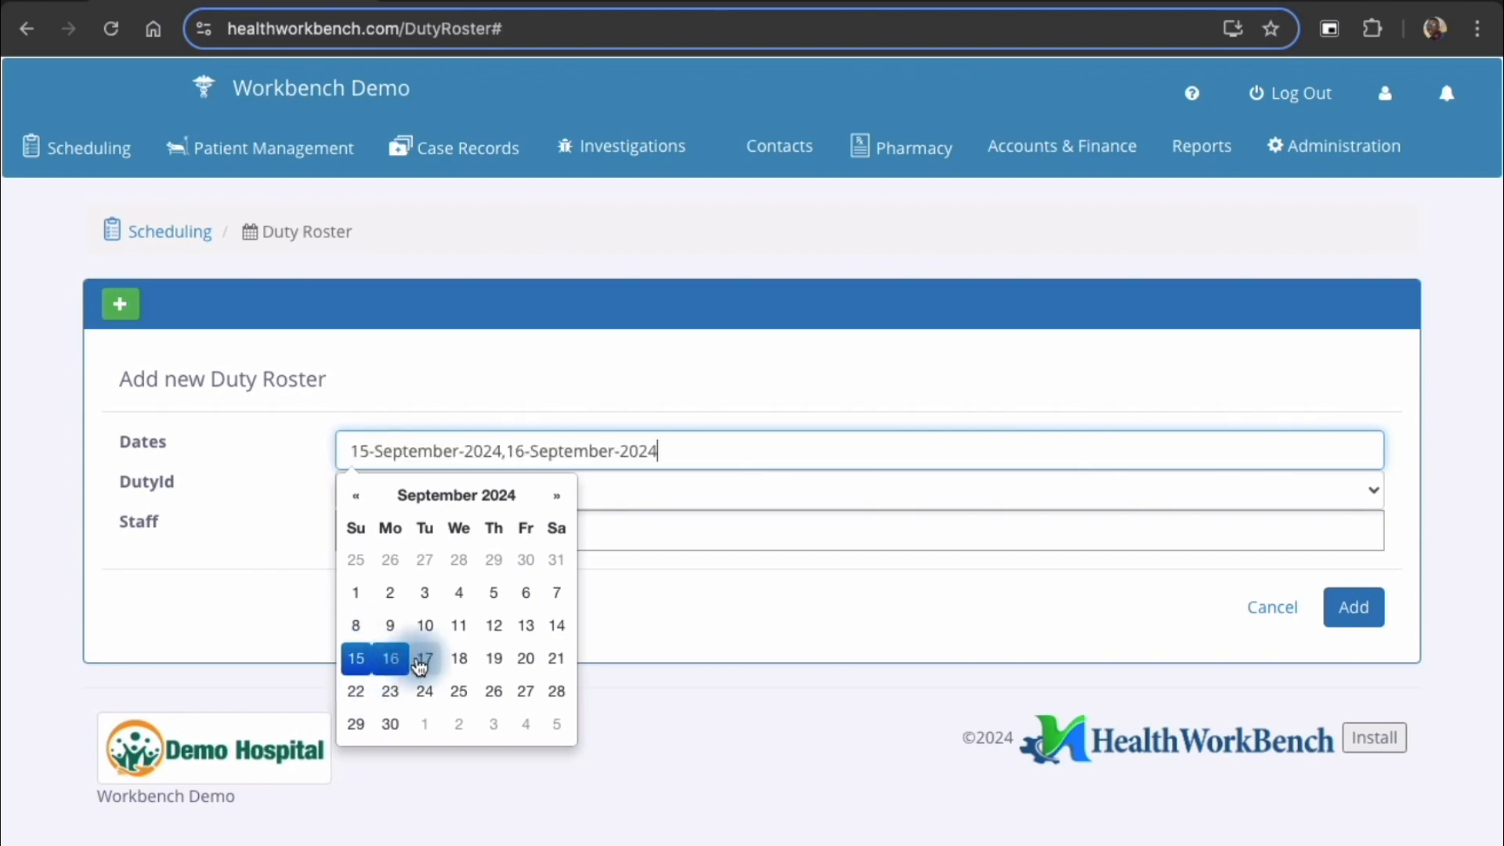
{"action": "left_click", "coordinate": [422, 666]}
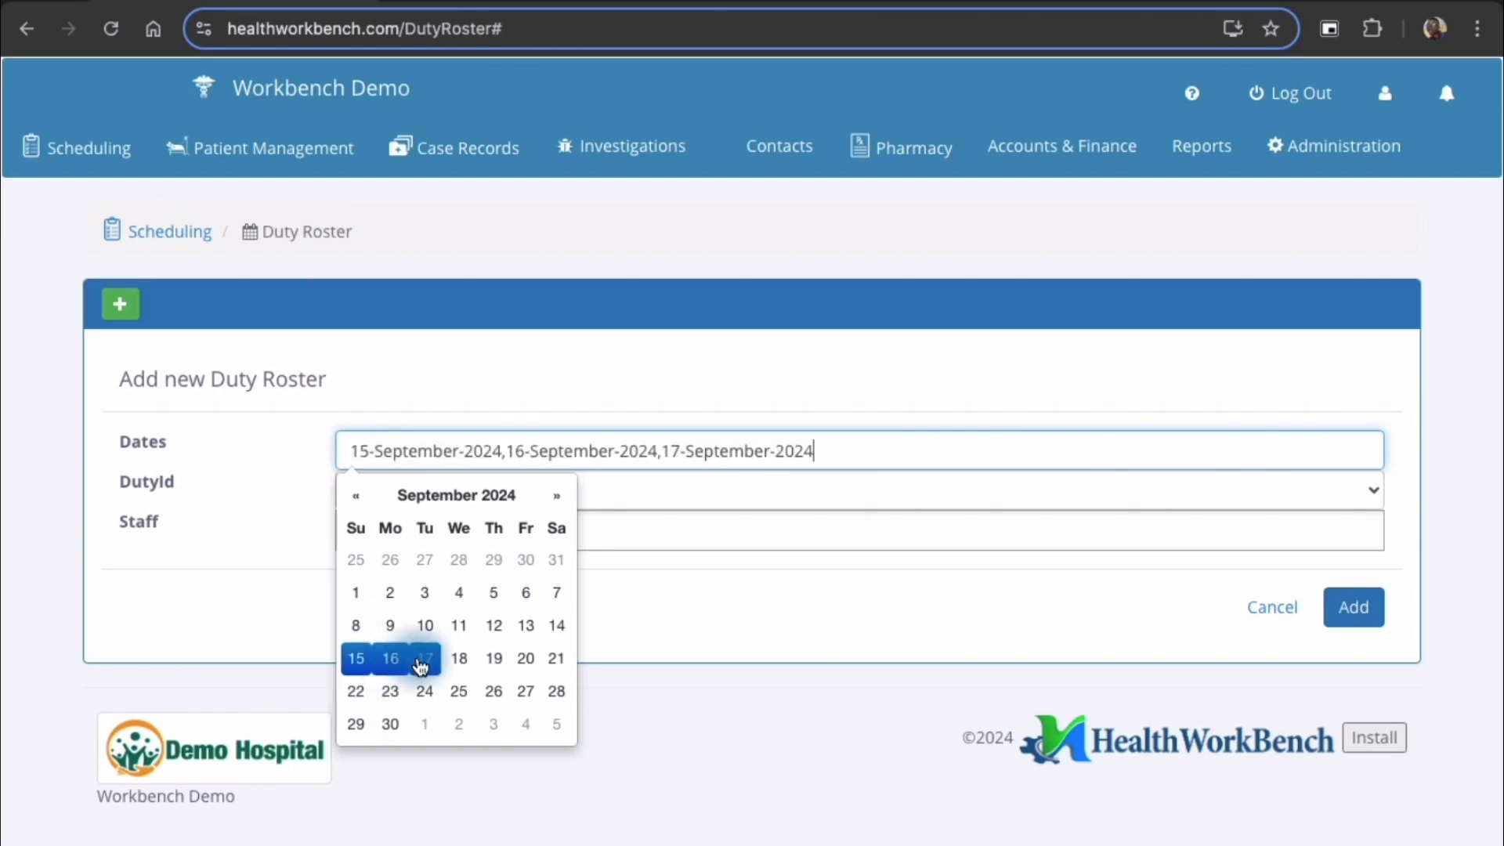
{"action": "left_click", "coordinate": [461, 662]}
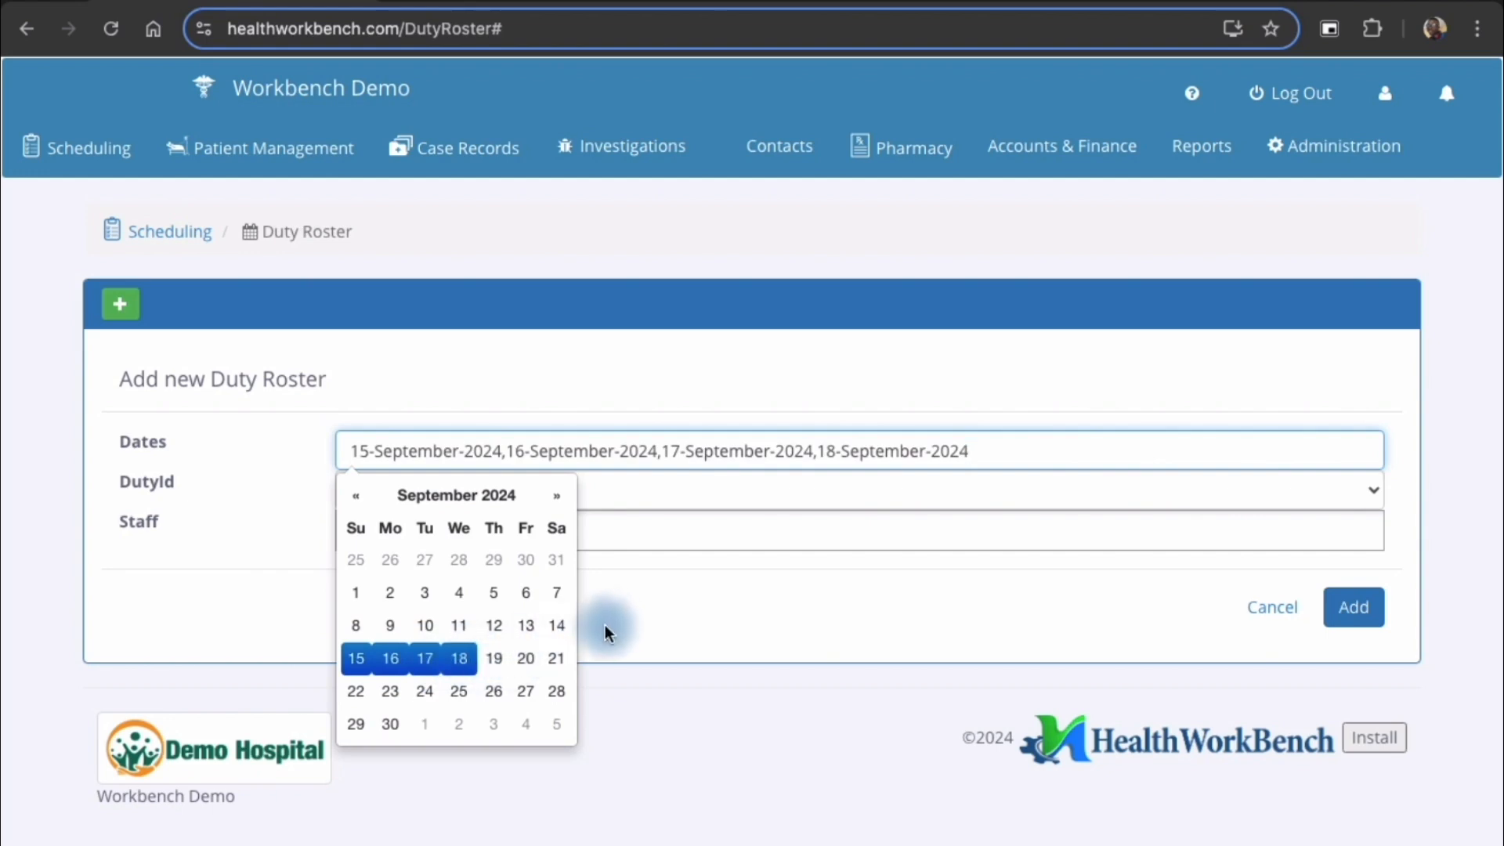
Step: Set the duty to Afternoon Shift, assign the nurse listed as Nurse and the ICT demo administrator, and add the roster entry
{"action": "left_click", "coordinate": [632, 490]}
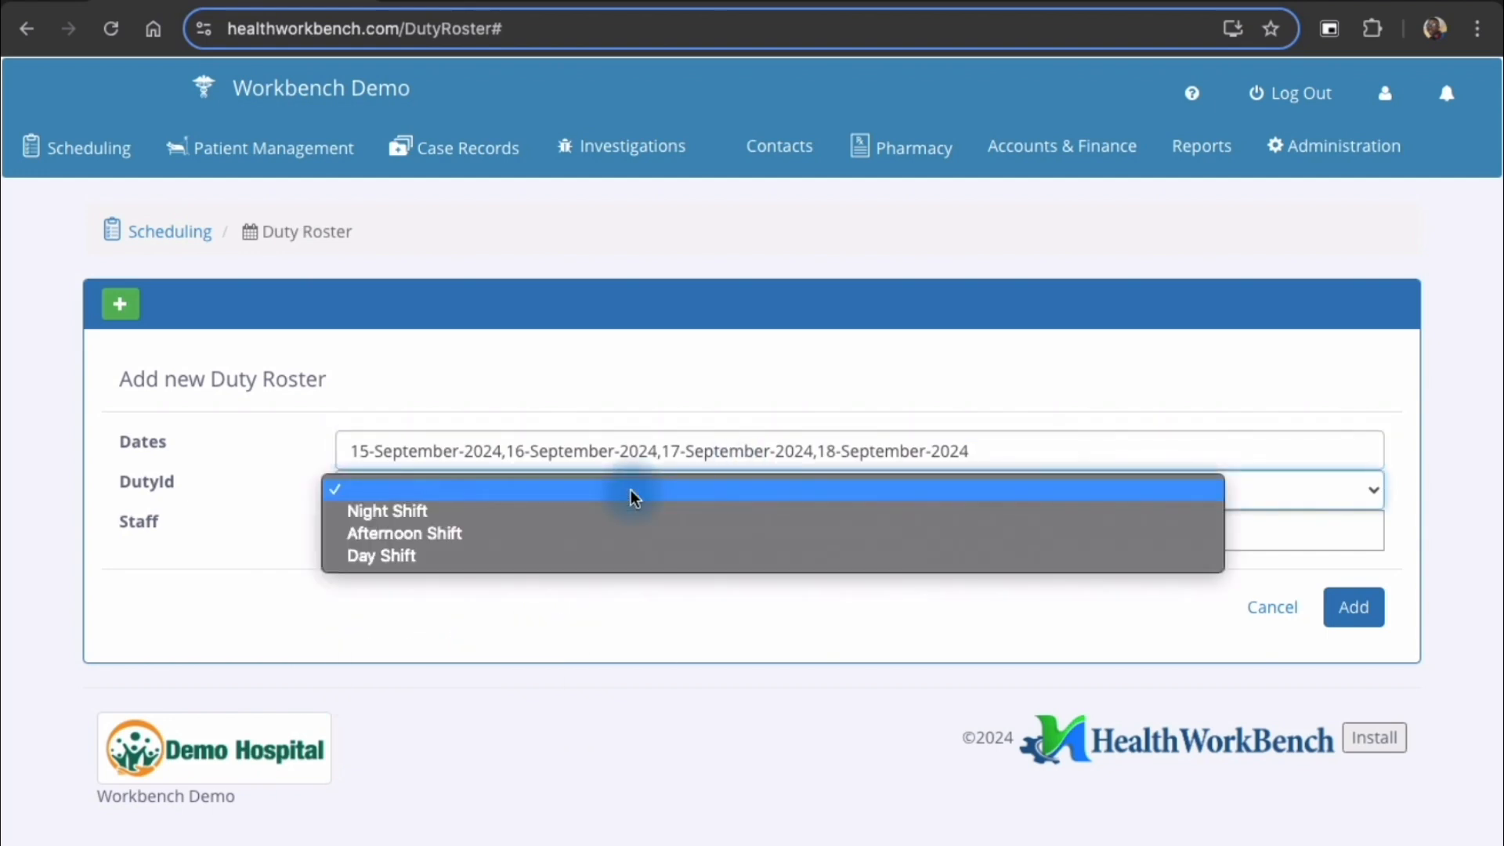
{"action": "left_click", "coordinate": [544, 533]}
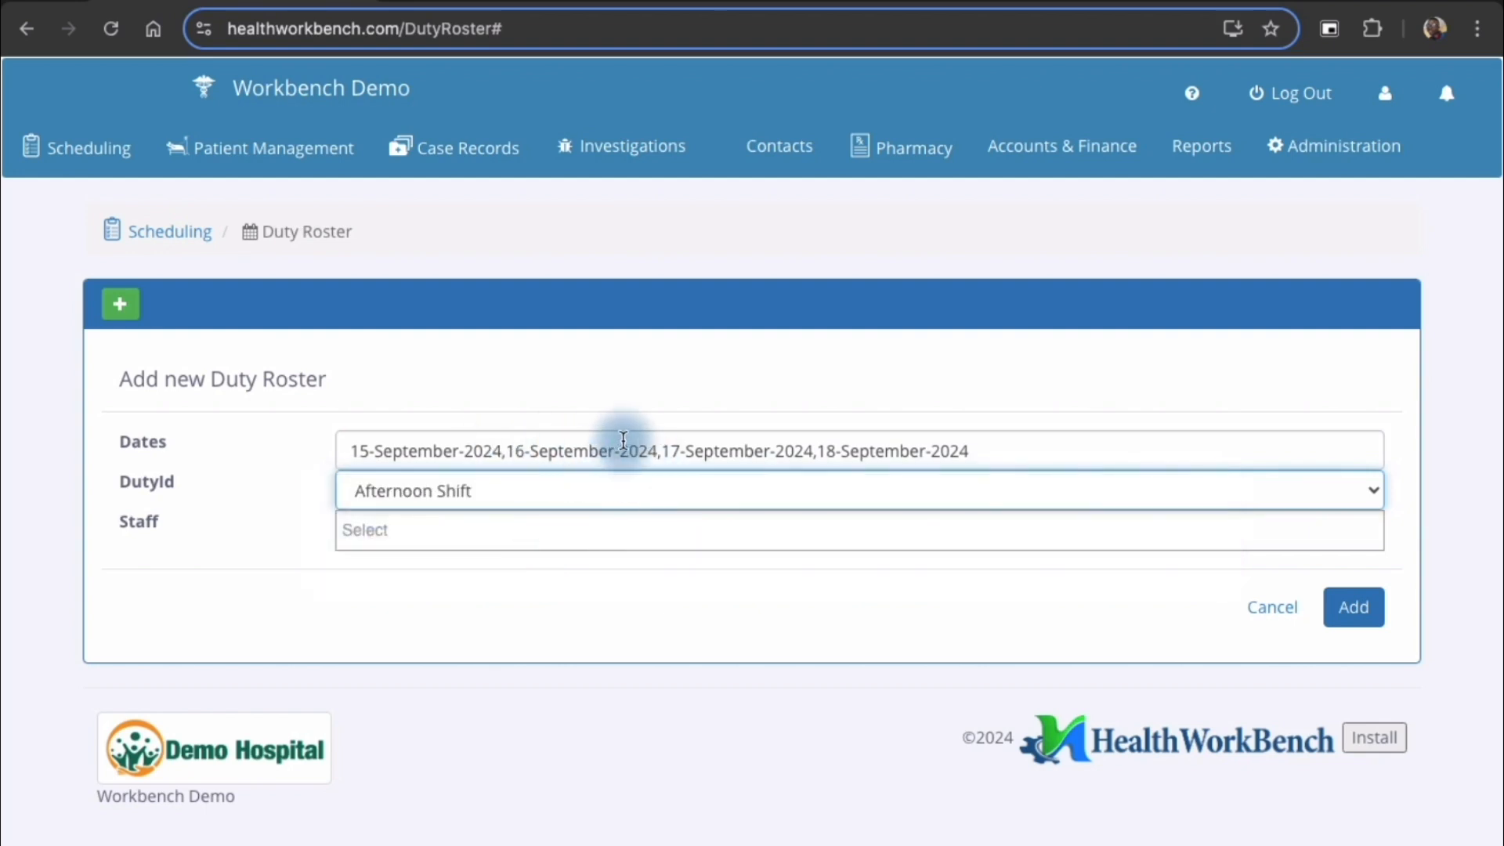
{"action": "left_click", "coordinate": [449, 542]}
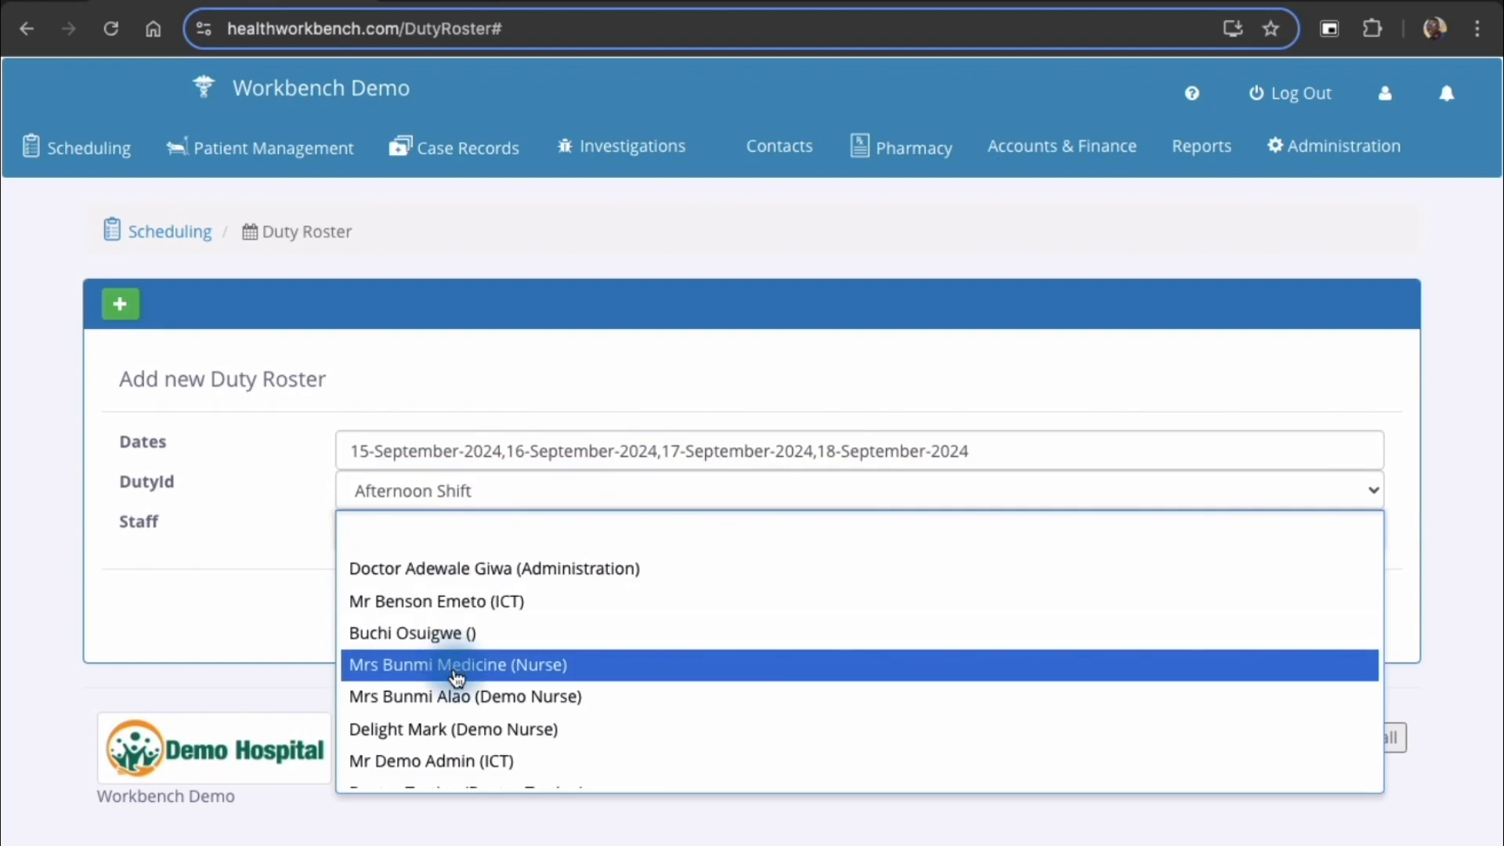
{"action": "left_click", "coordinate": [458, 666]}
{"action": "left_click", "coordinate": [430, 557]}
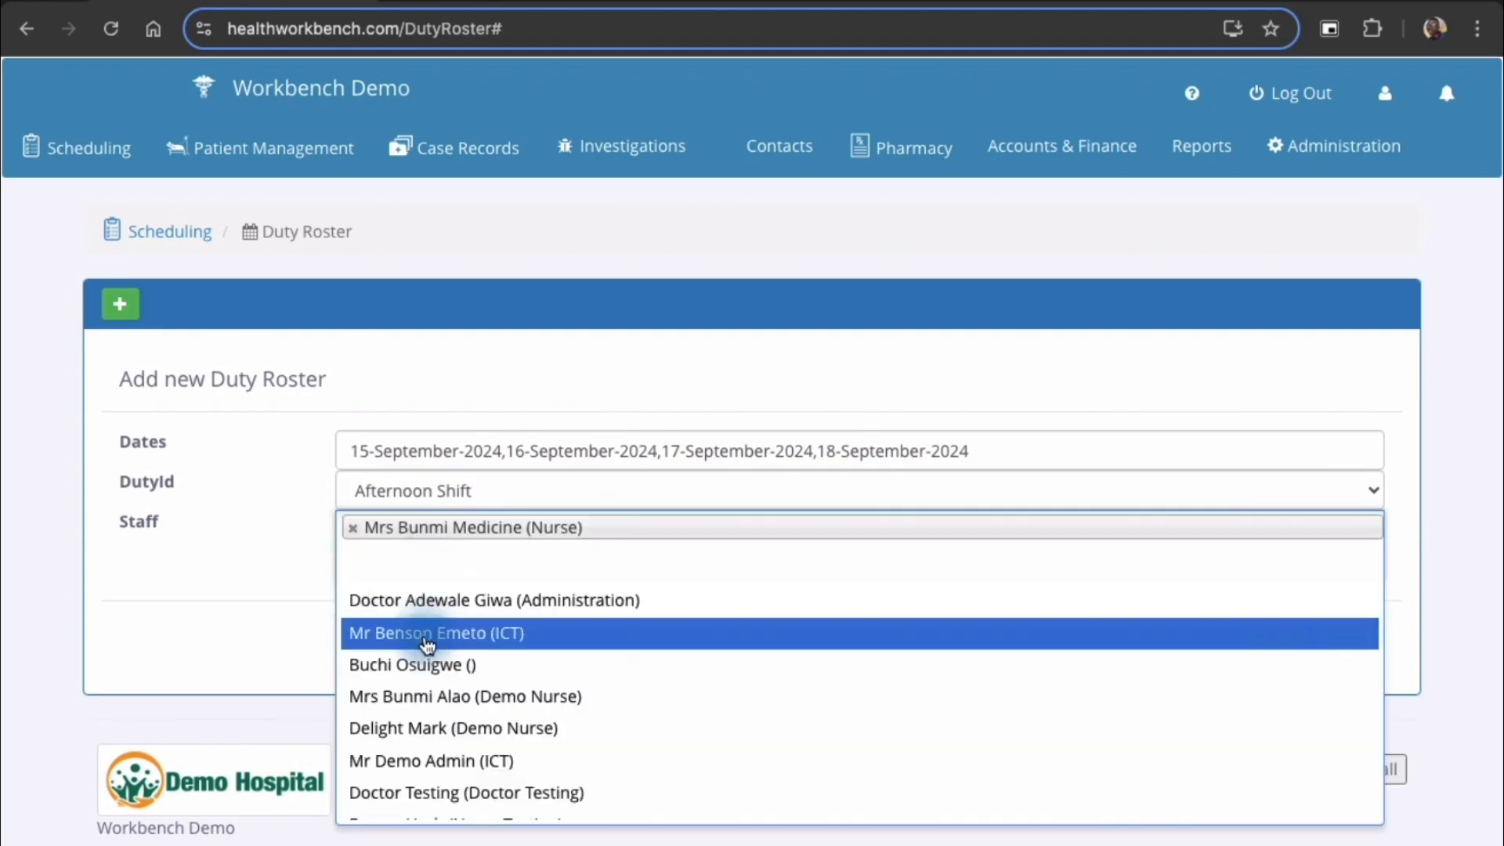
{"action": "left_click", "coordinate": [428, 758]}
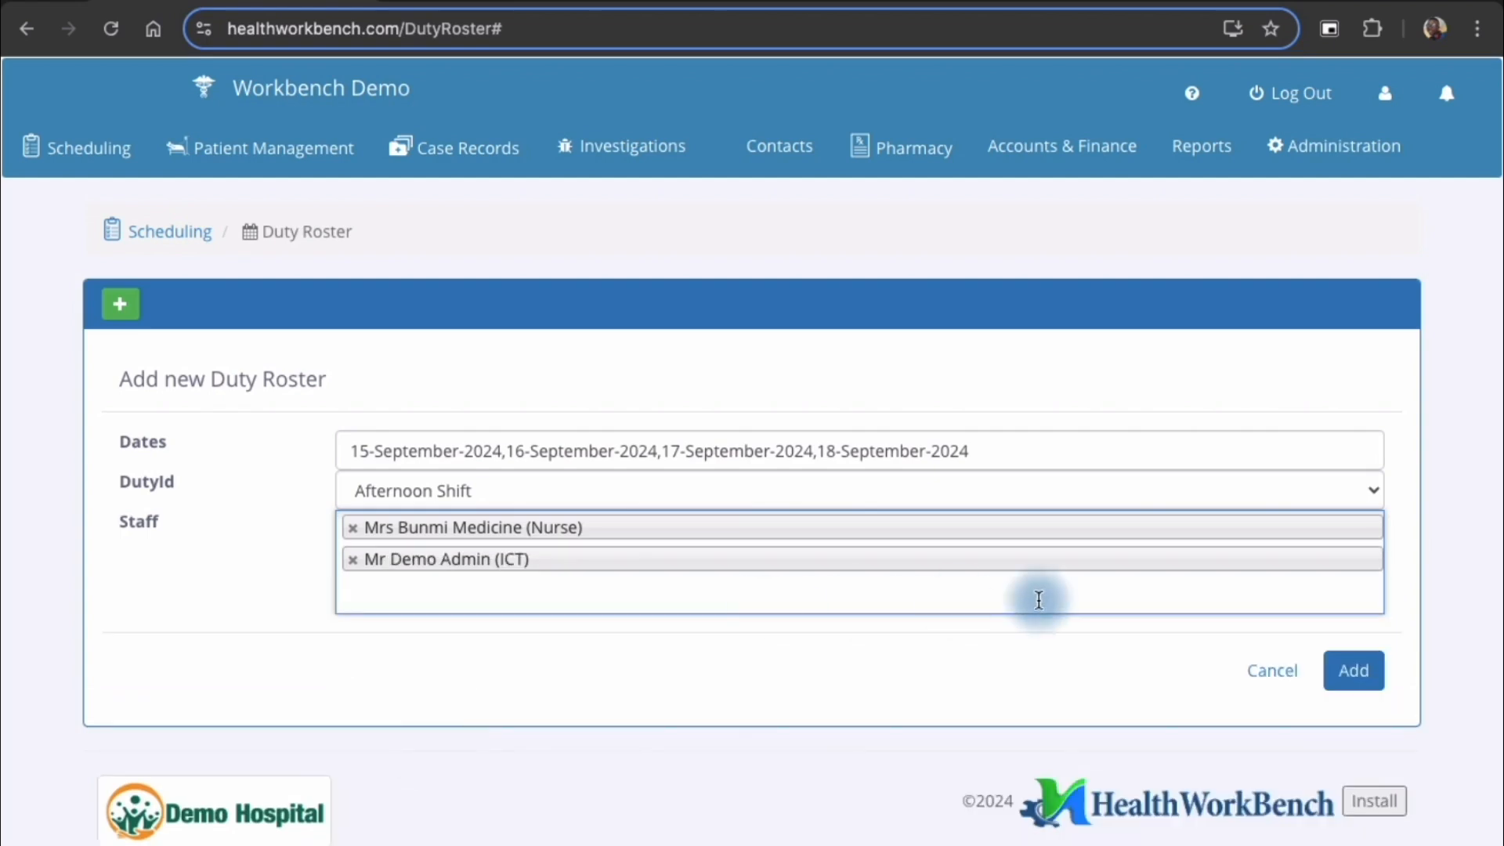
{"action": "left_click", "coordinate": [1350, 678]}
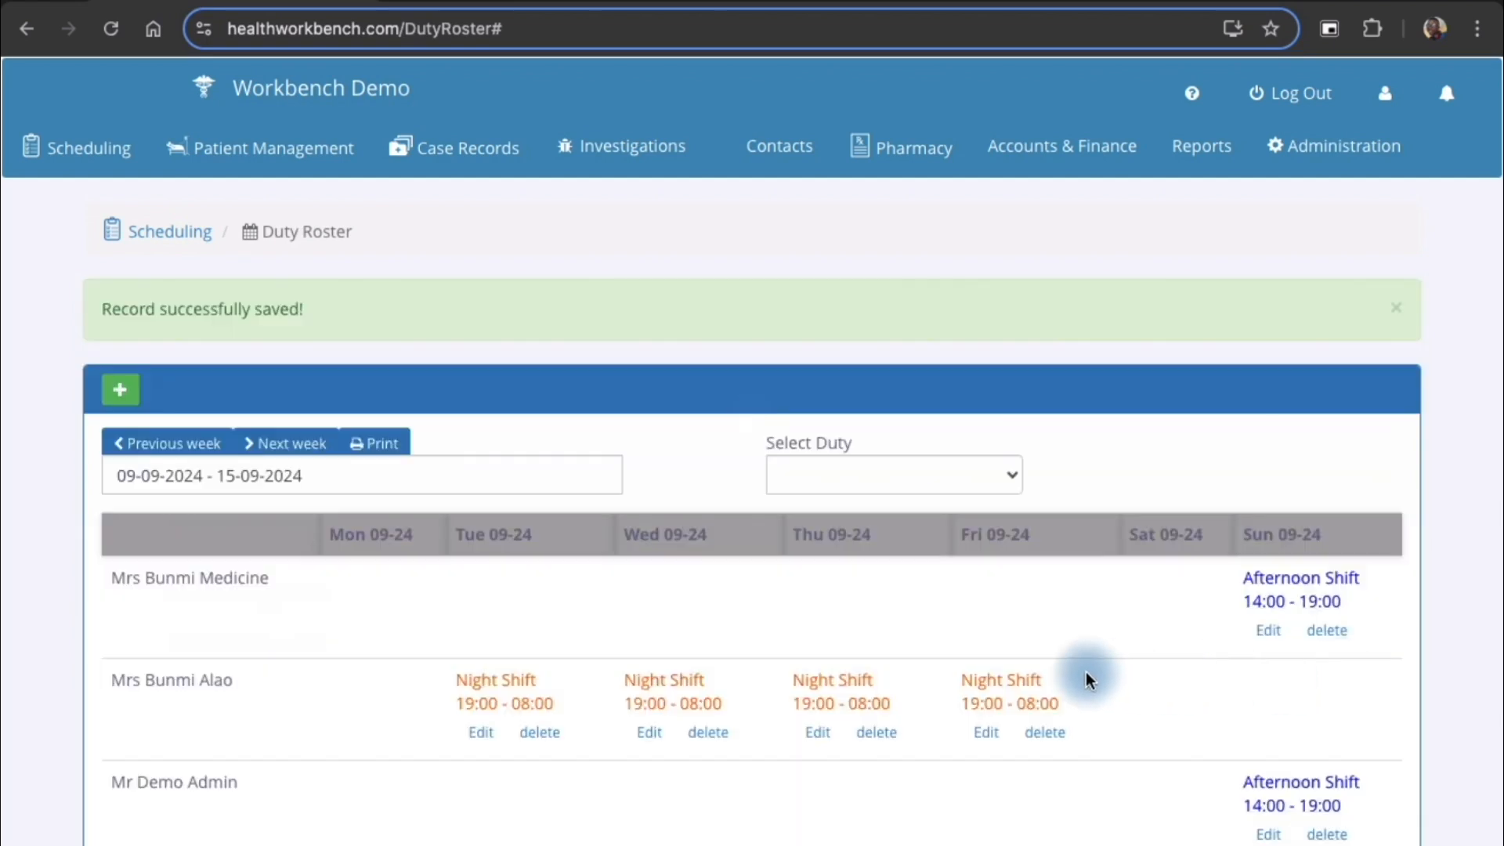
Step: Check the added shifts in the displayed week and the following week, and return to the week of 09-09-2024 to 15-09-2024
{"action": "scroll", "coordinate": [1086, 679], "scroll_direction": "down", "scroll_amount": 3}
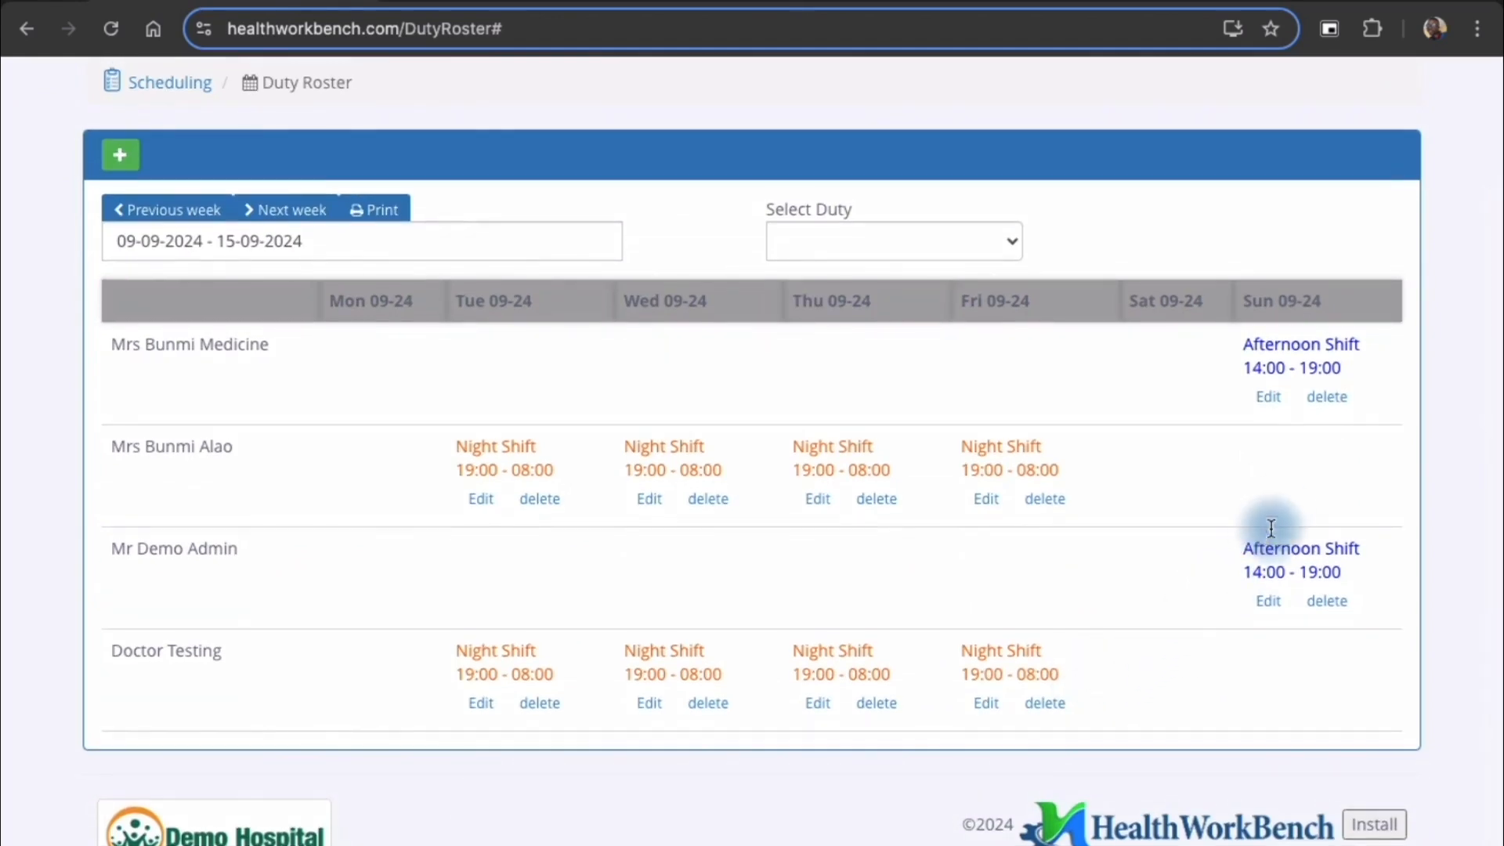
{"action": "scroll", "coordinate": [725, 470], "scroll_direction": "up", "scroll_amount": 1}
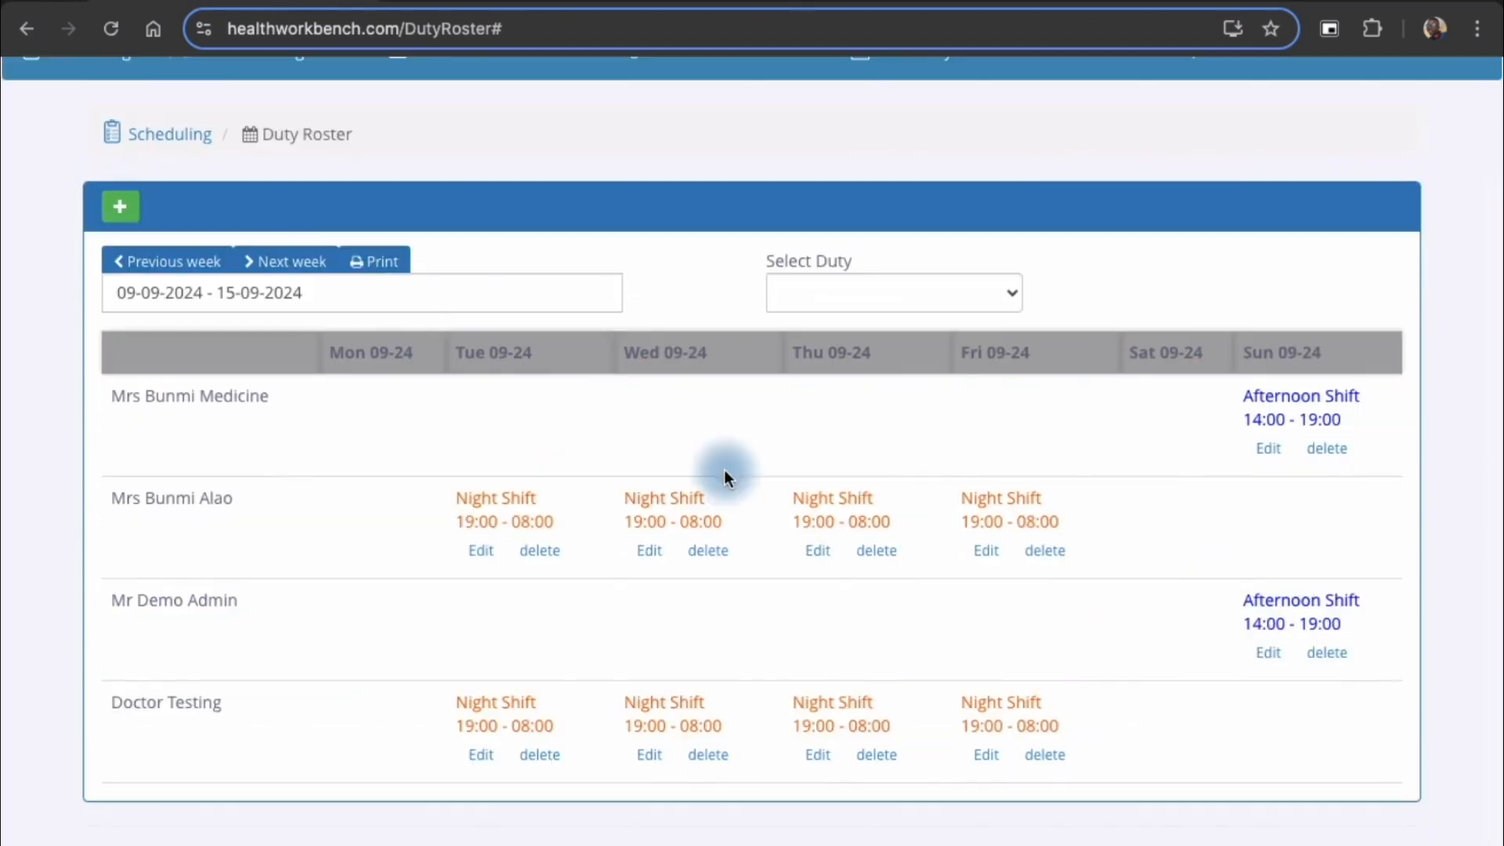
{"action": "left_click", "coordinate": [284, 266]}
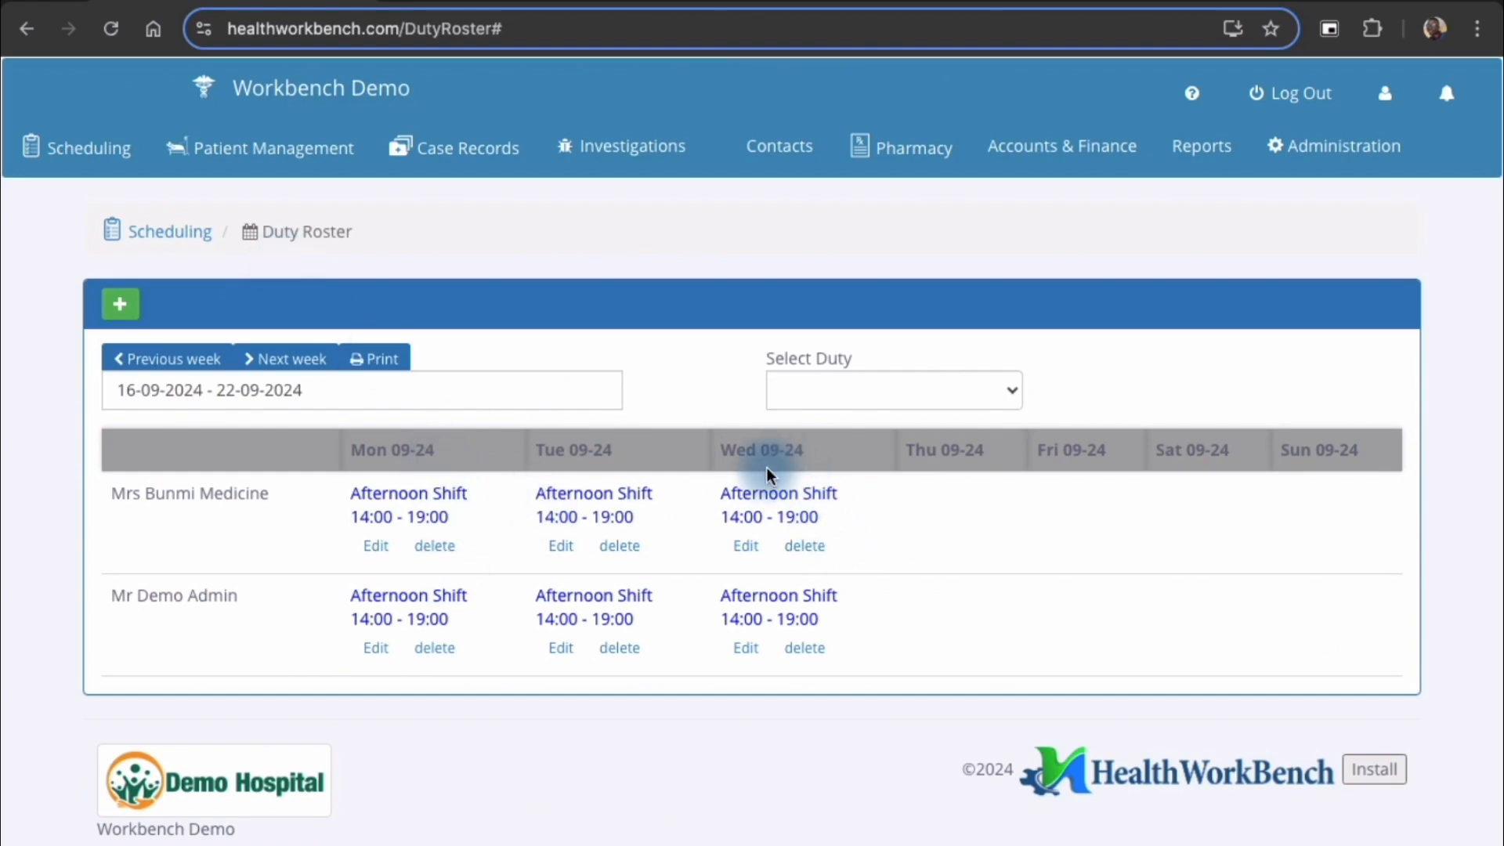
{"action": "left_click", "coordinate": [166, 361]}
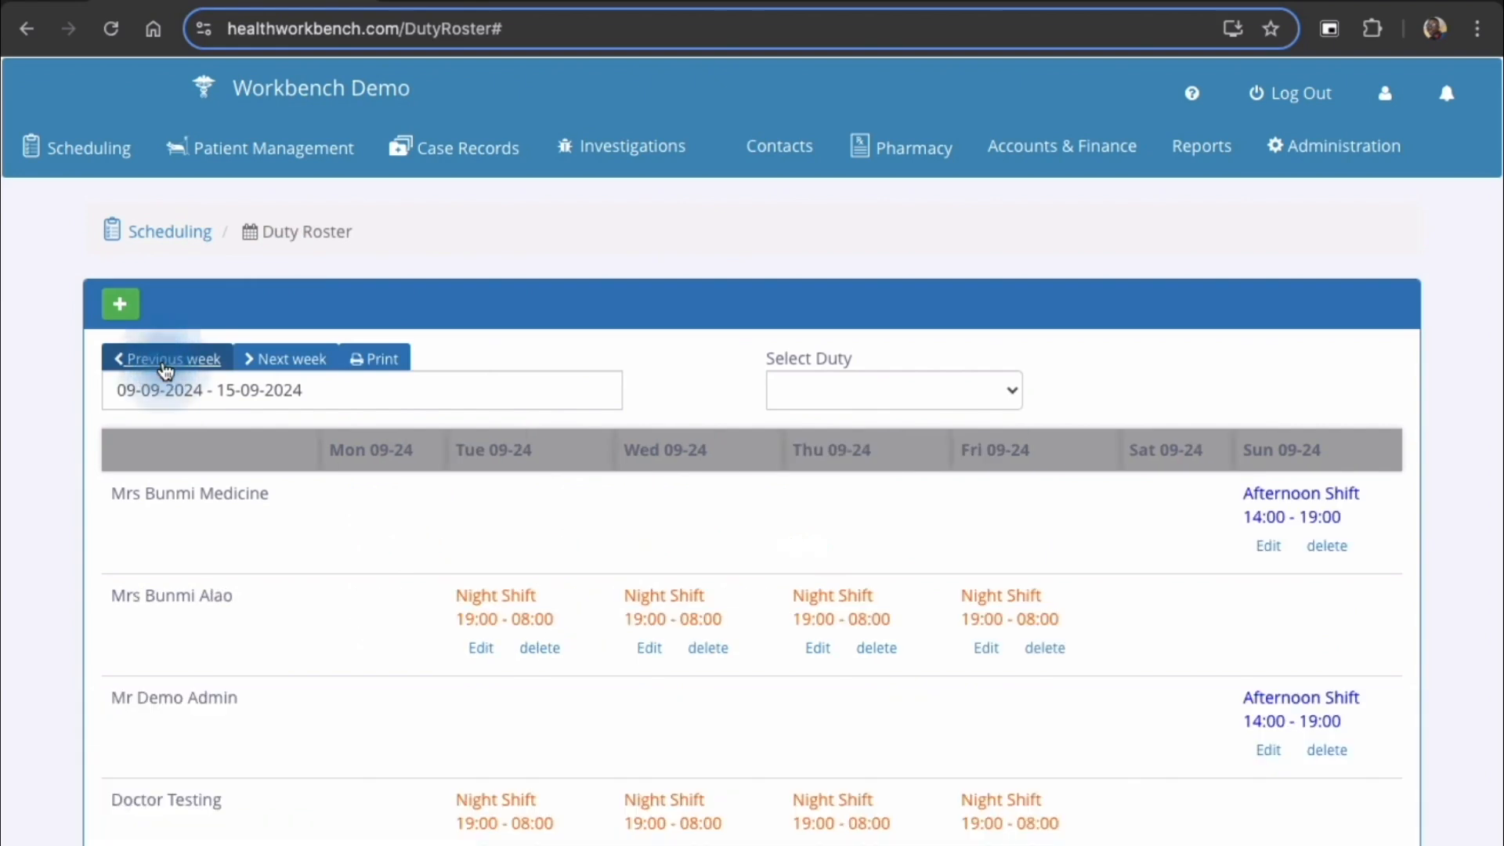
Step: Filter the duty roster by Night Shift and by Afternoon Shift, and clear the duty filter to list all shifts
{"action": "scroll", "coordinate": [893, 614], "scroll_direction": "down", "scroll_amount": 1}
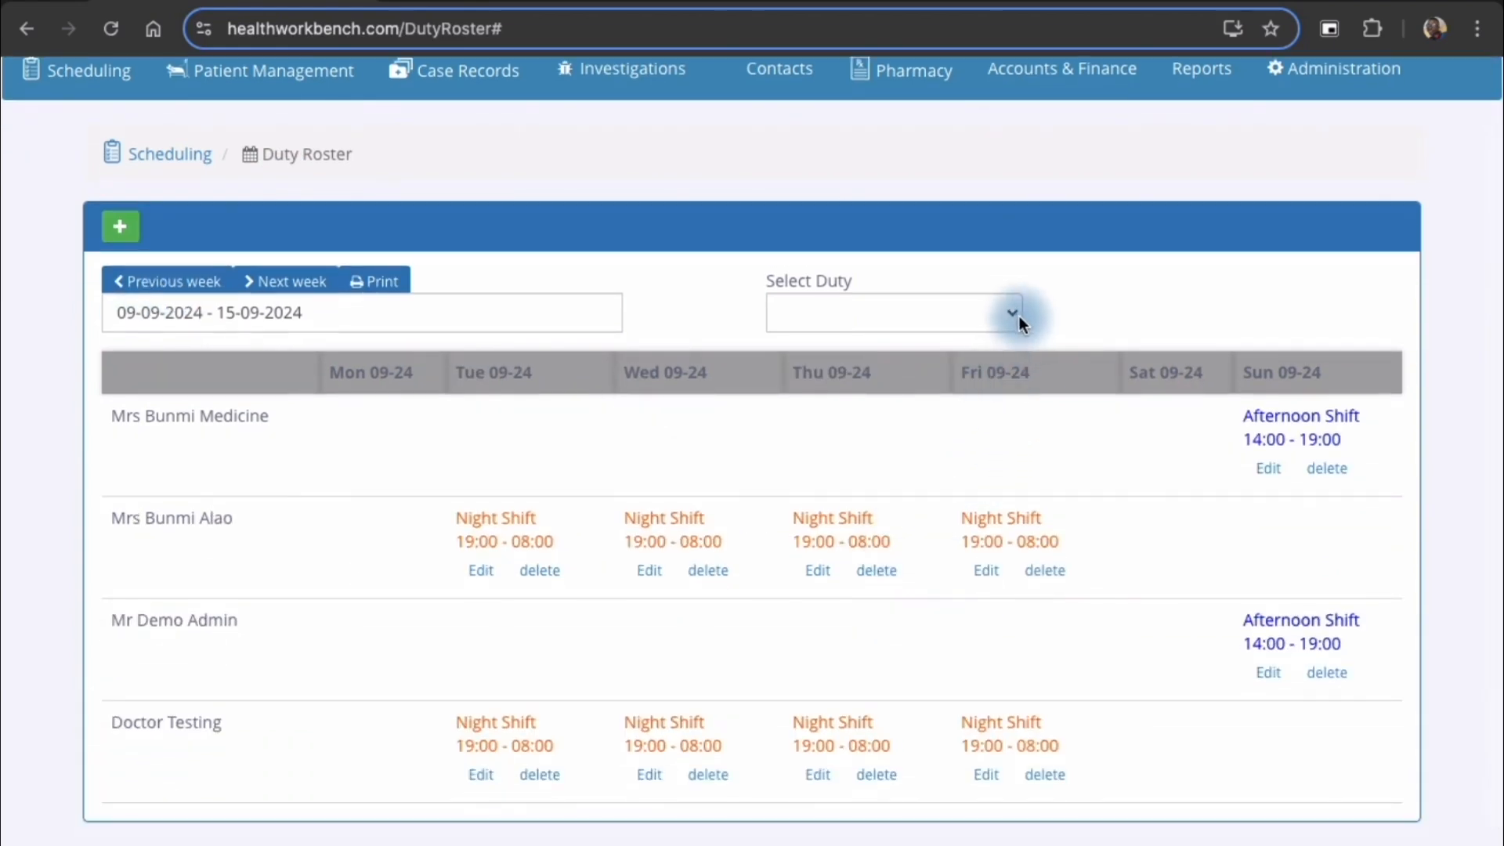
{"action": "left_click", "coordinate": [1014, 314]}
{"action": "left_click", "coordinate": [989, 335]}
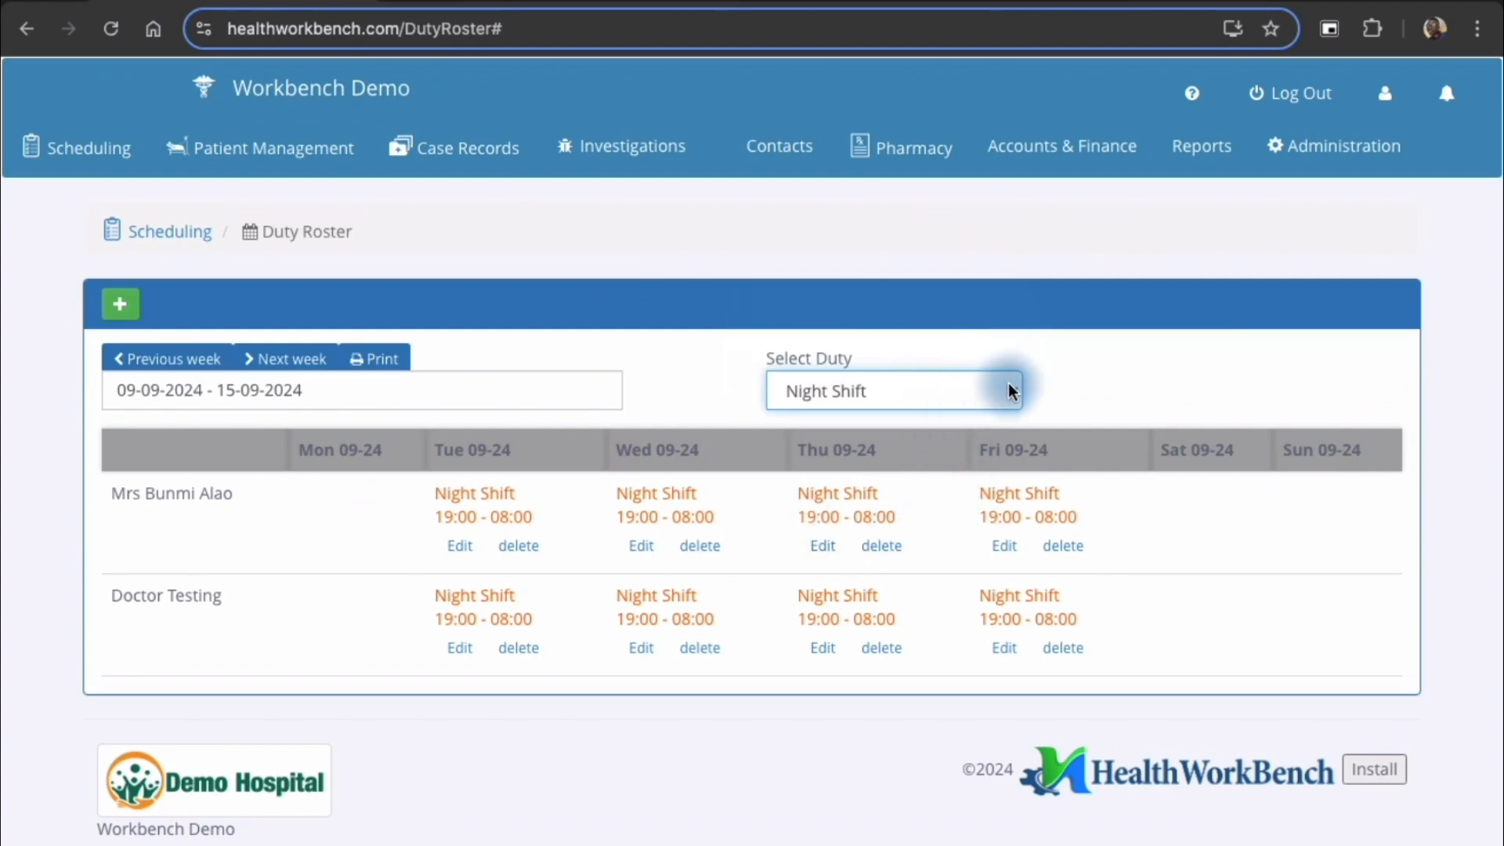
{"action": "left_click", "coordinate": [1008, 384]}
{"action": "left_click", "coordinate": [957, 412]}
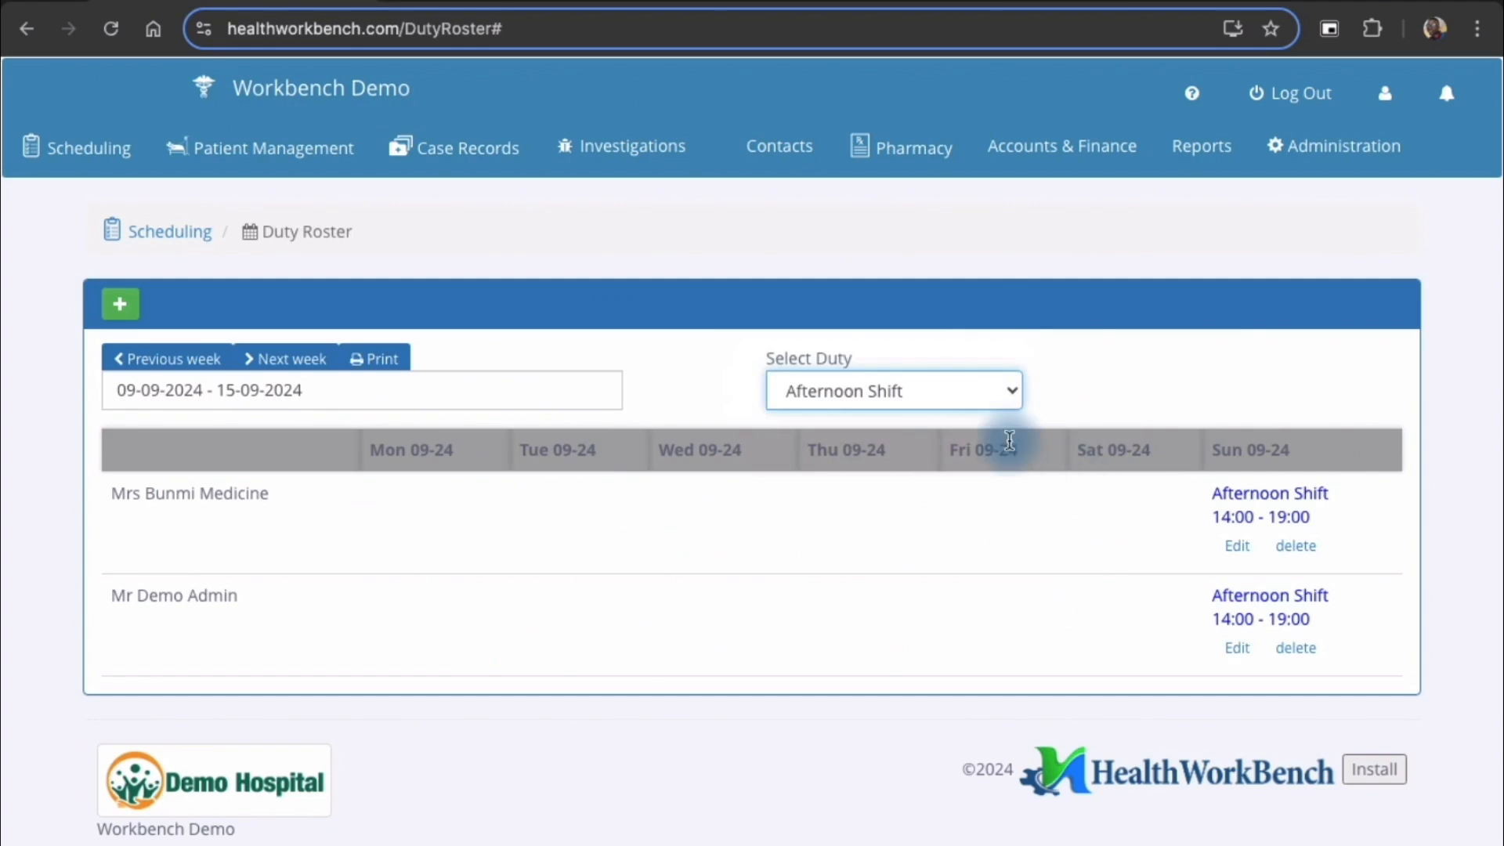
{"action": "left_click", "coordinate": [993, 386]}
{"action": "left_click", "coordinate": [928, 337]}
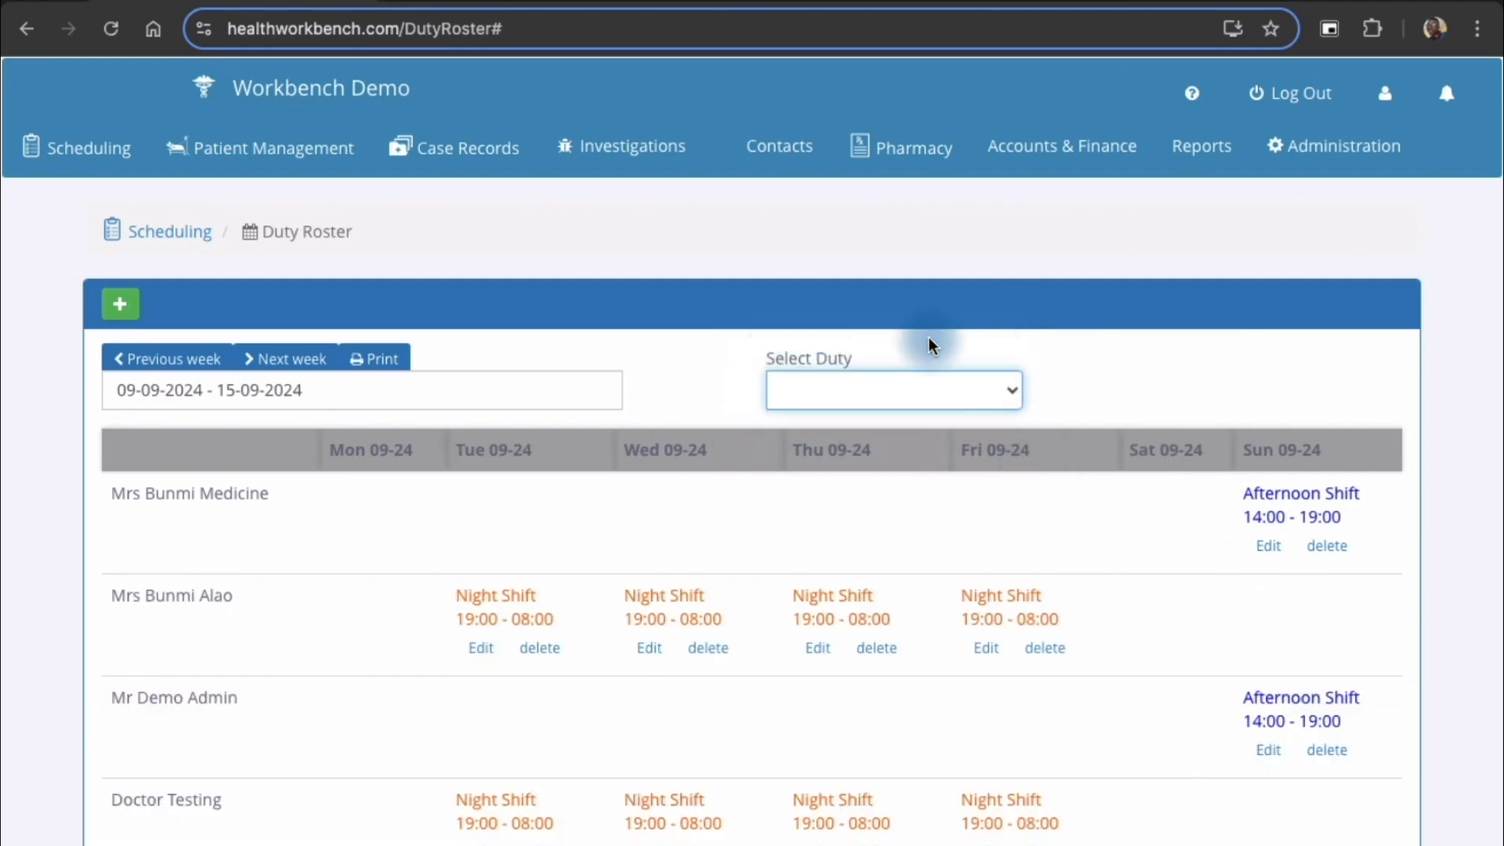
Step: Generate the printable duty roster from the week starting 09-09-2024
{"action": "scroll", "coordinate": [907, 614], "scroll_direction": "down", "scroll_amount": 1}
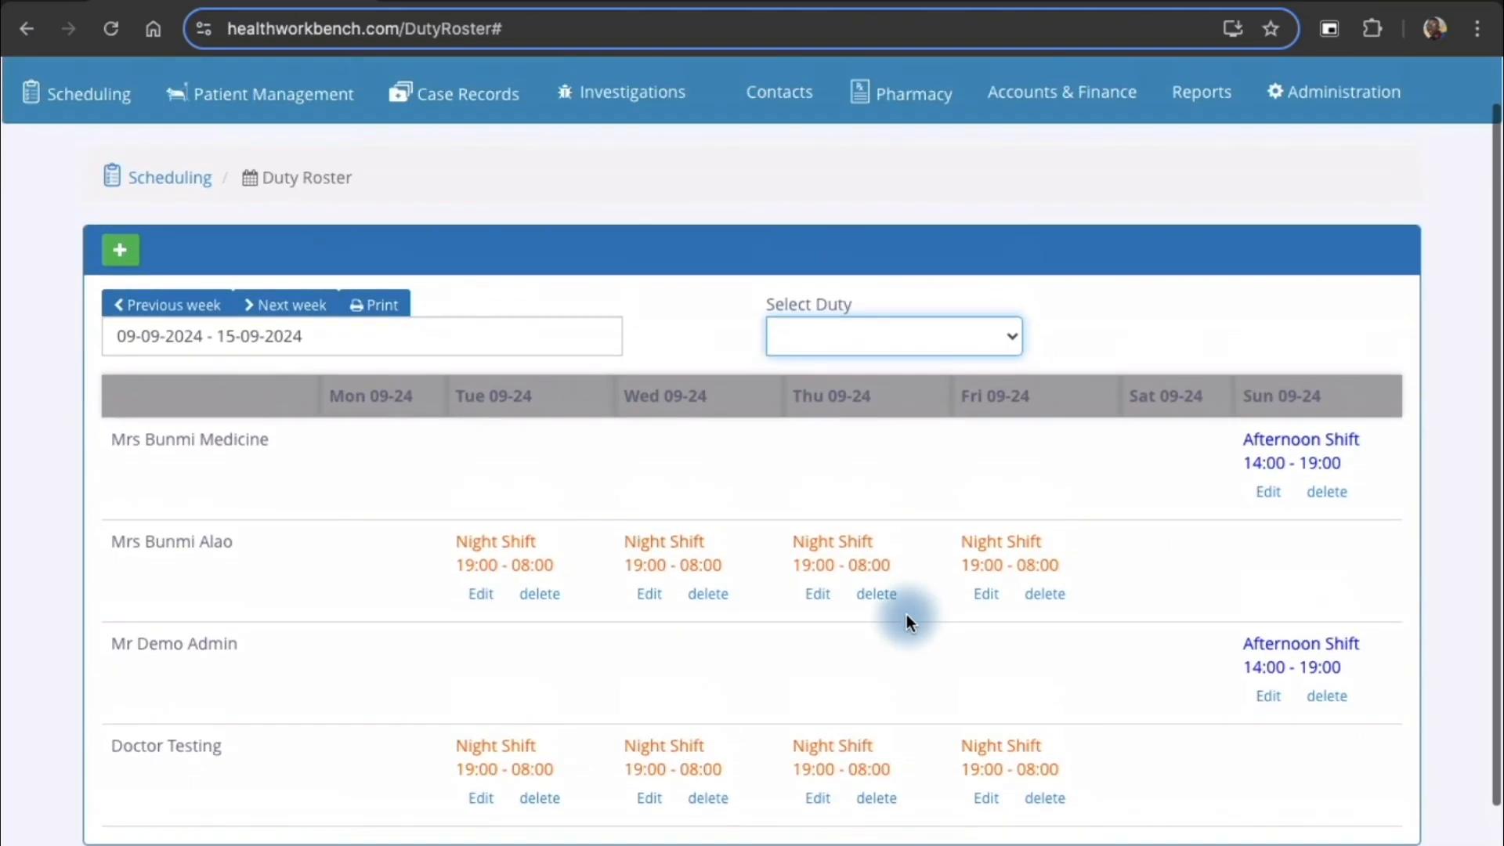
{"action": "left_click", "coordinate": [379, 307]}
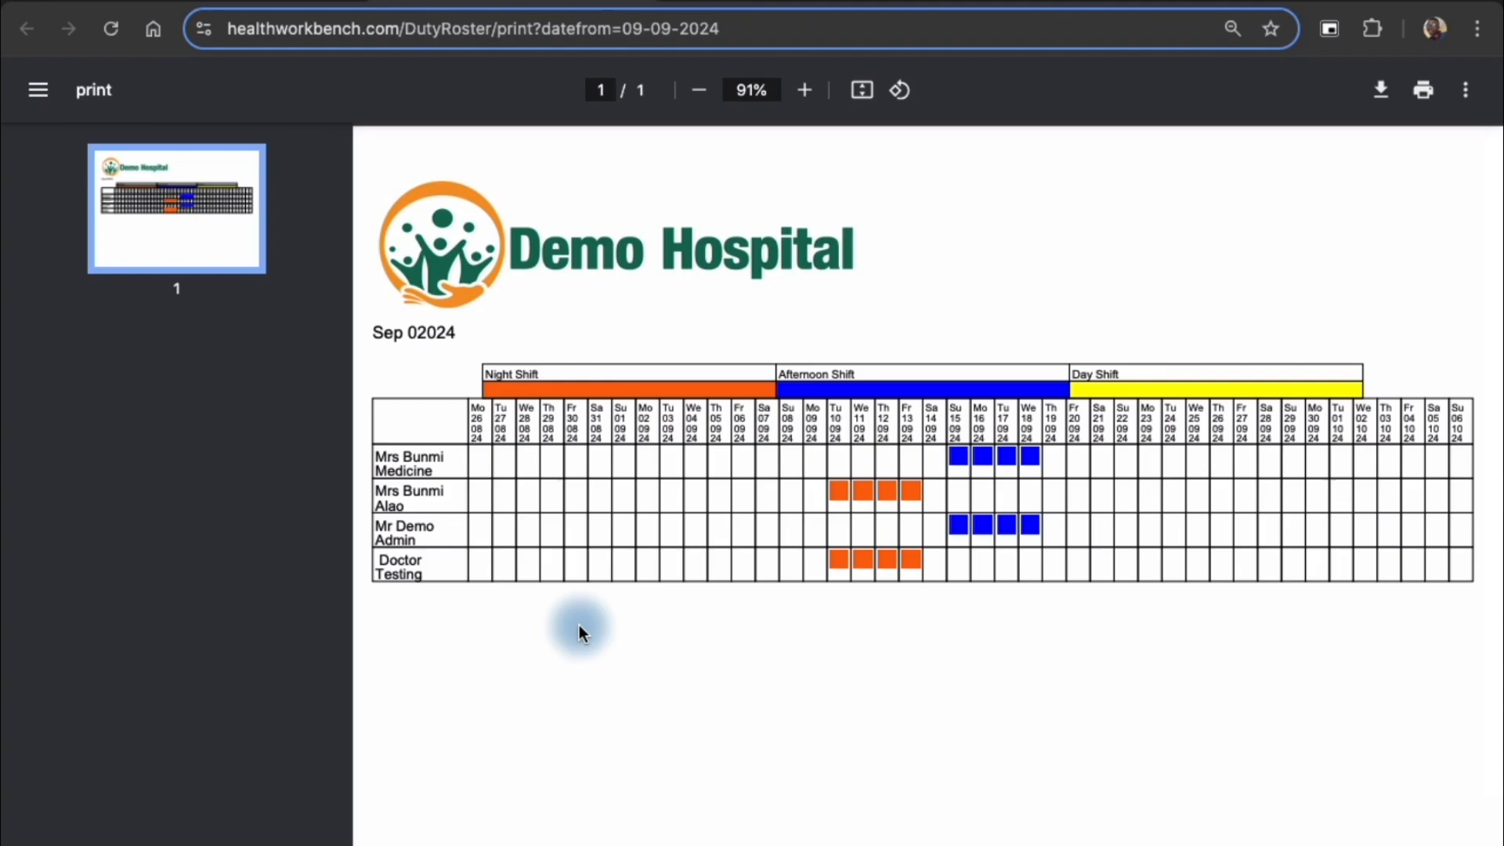